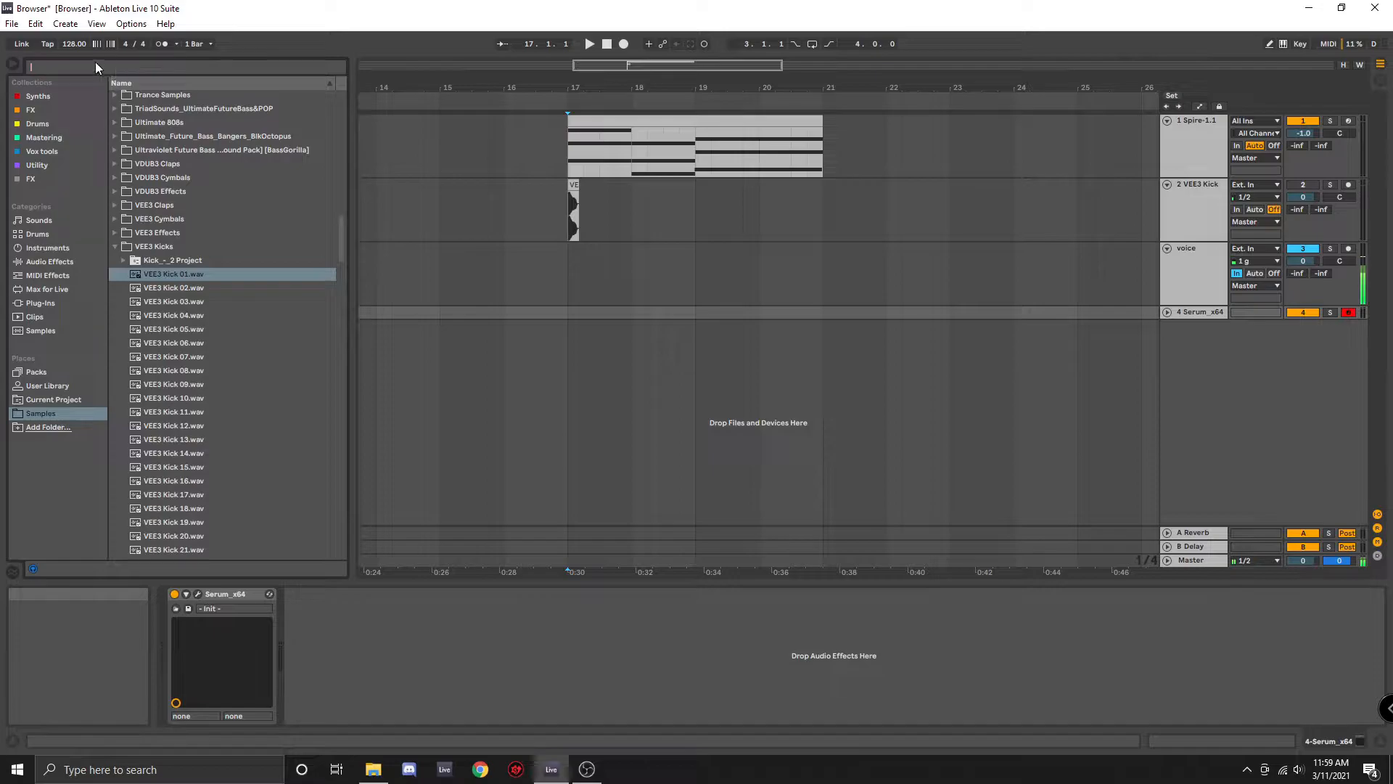
Search the plug-ins and the Samples folder for "serum", and clear the search
click(42, 303)
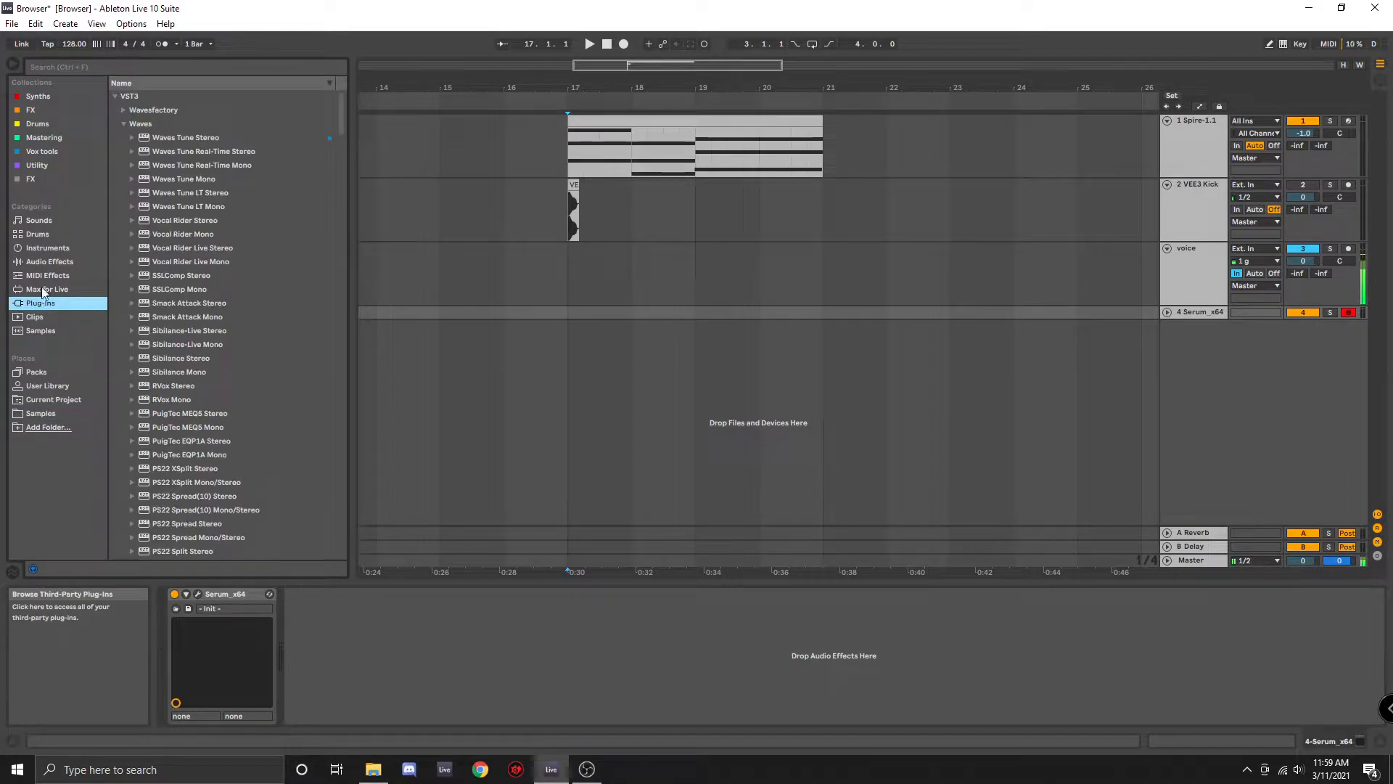
click(79, 67)
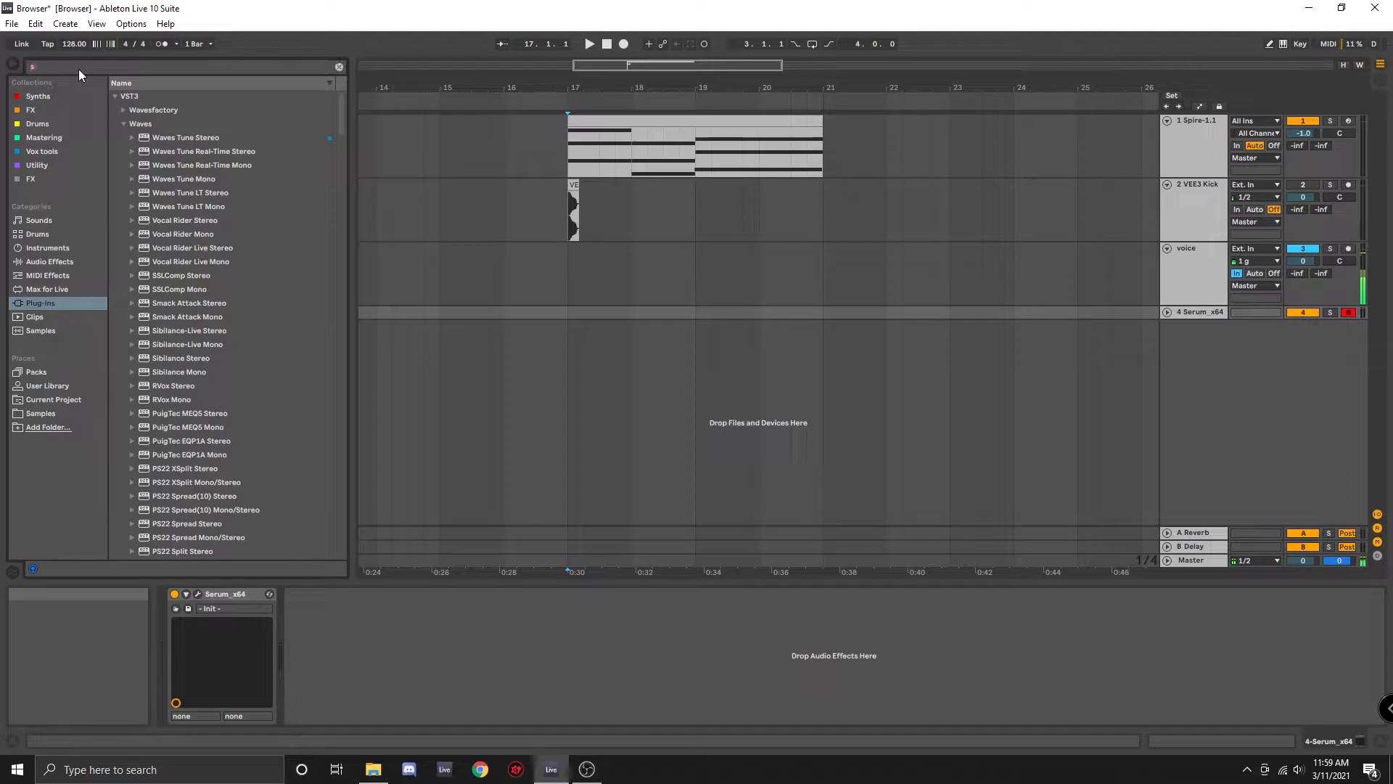
text(serum)
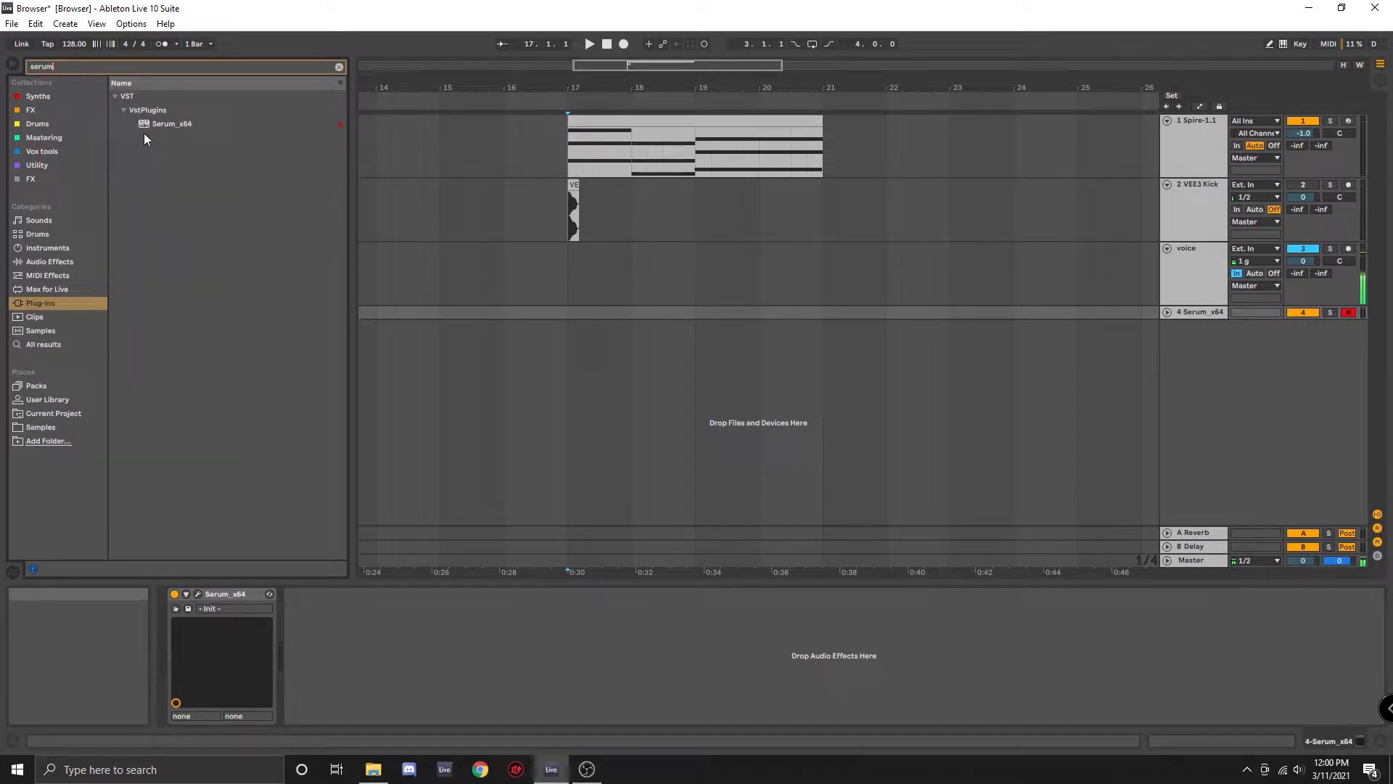
click(36, 427)
click(72, 68)
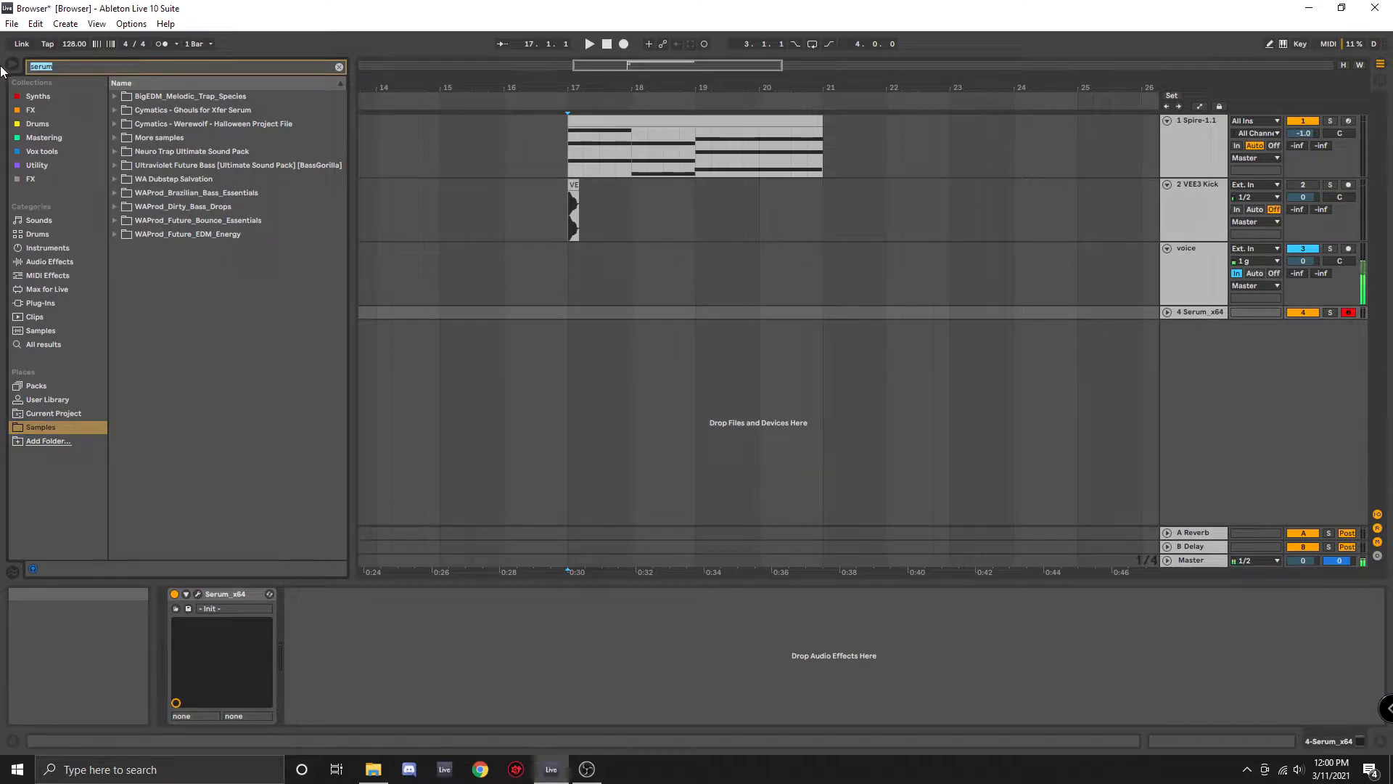
key(BackSpace)
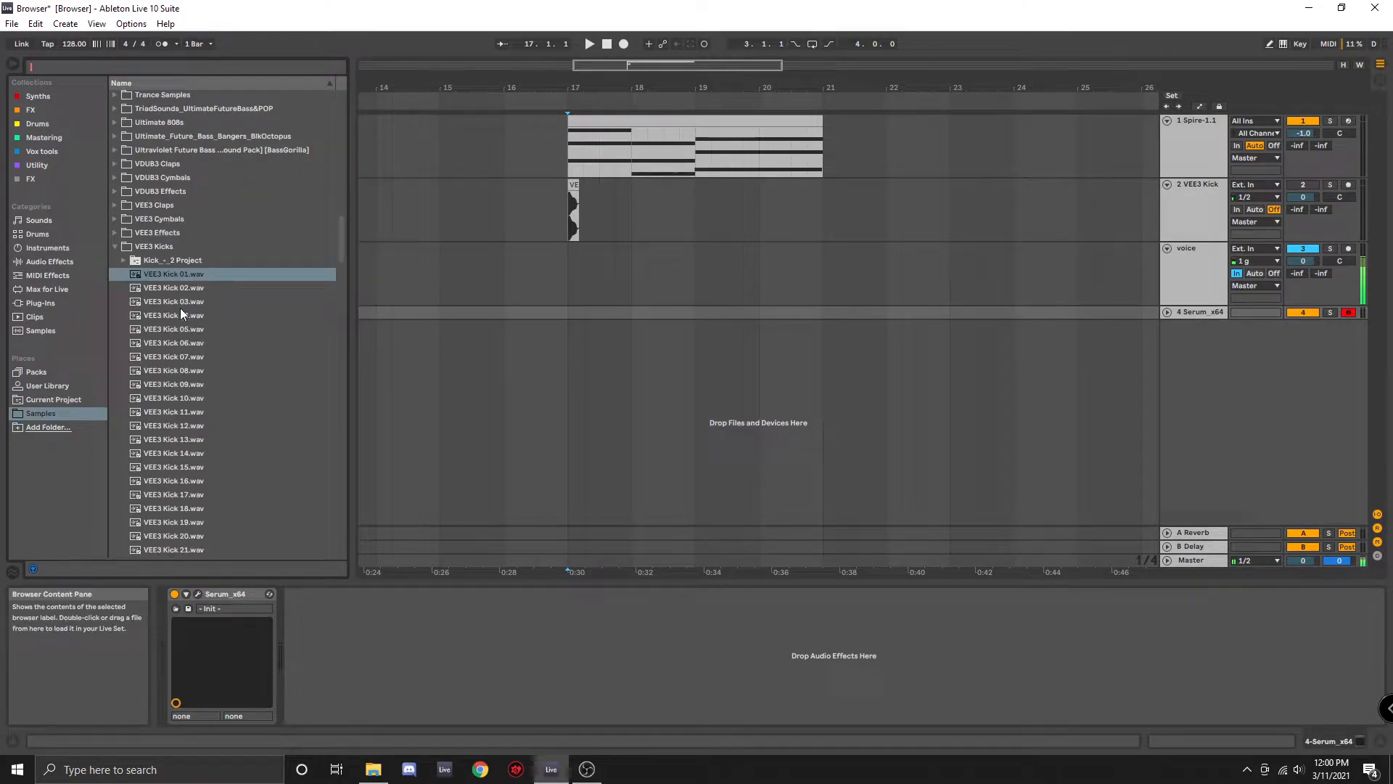
Browse the plug-ins and audio effects, and bring up the dialog for adding a folder to Places
click(42, 305)
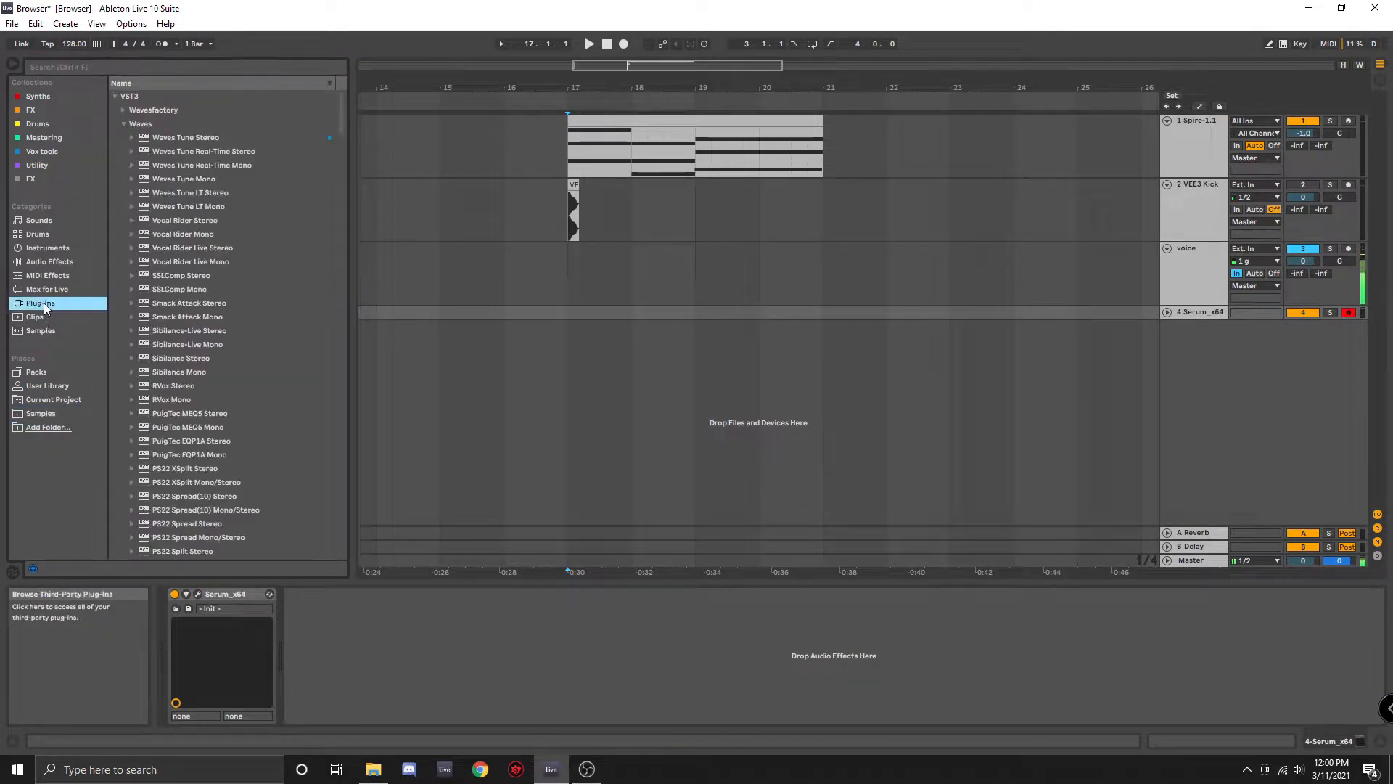
click(46, 262)
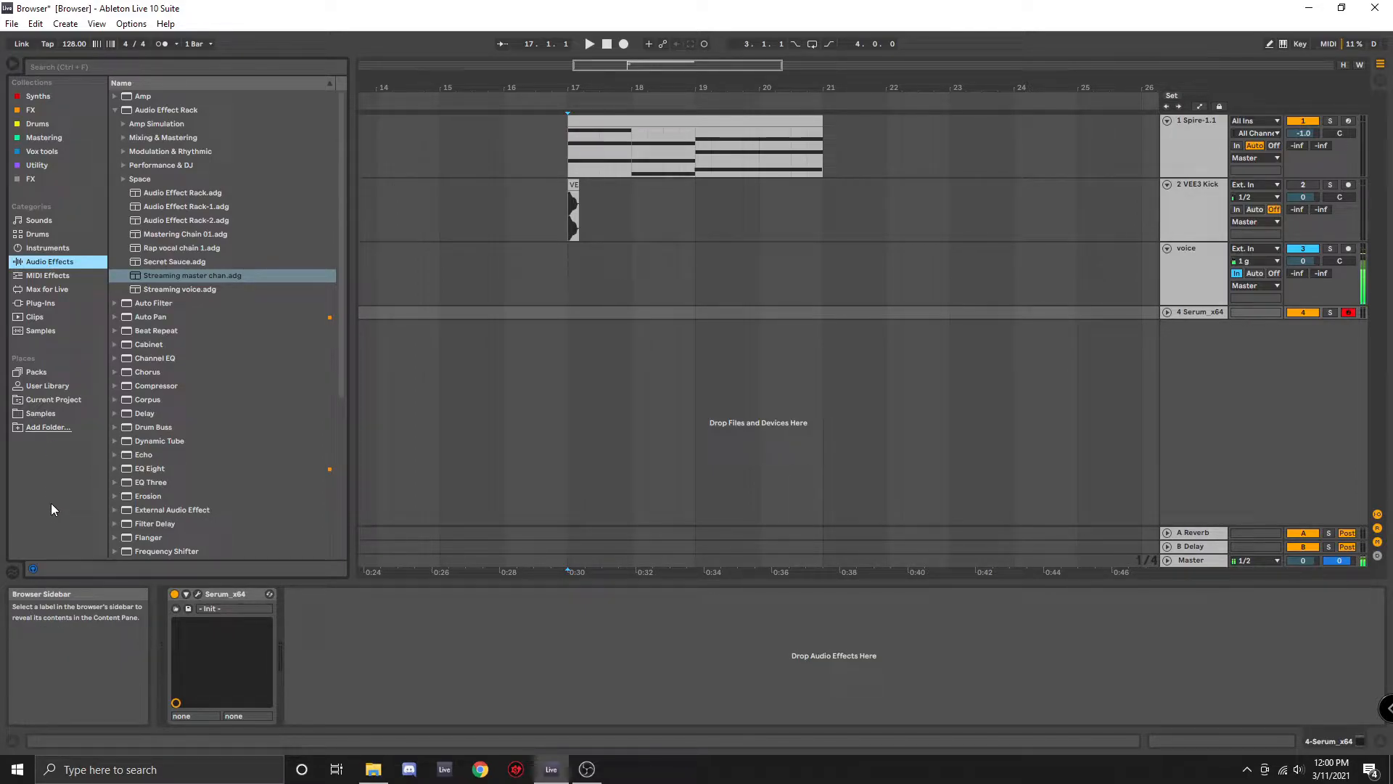
click(32, 427)
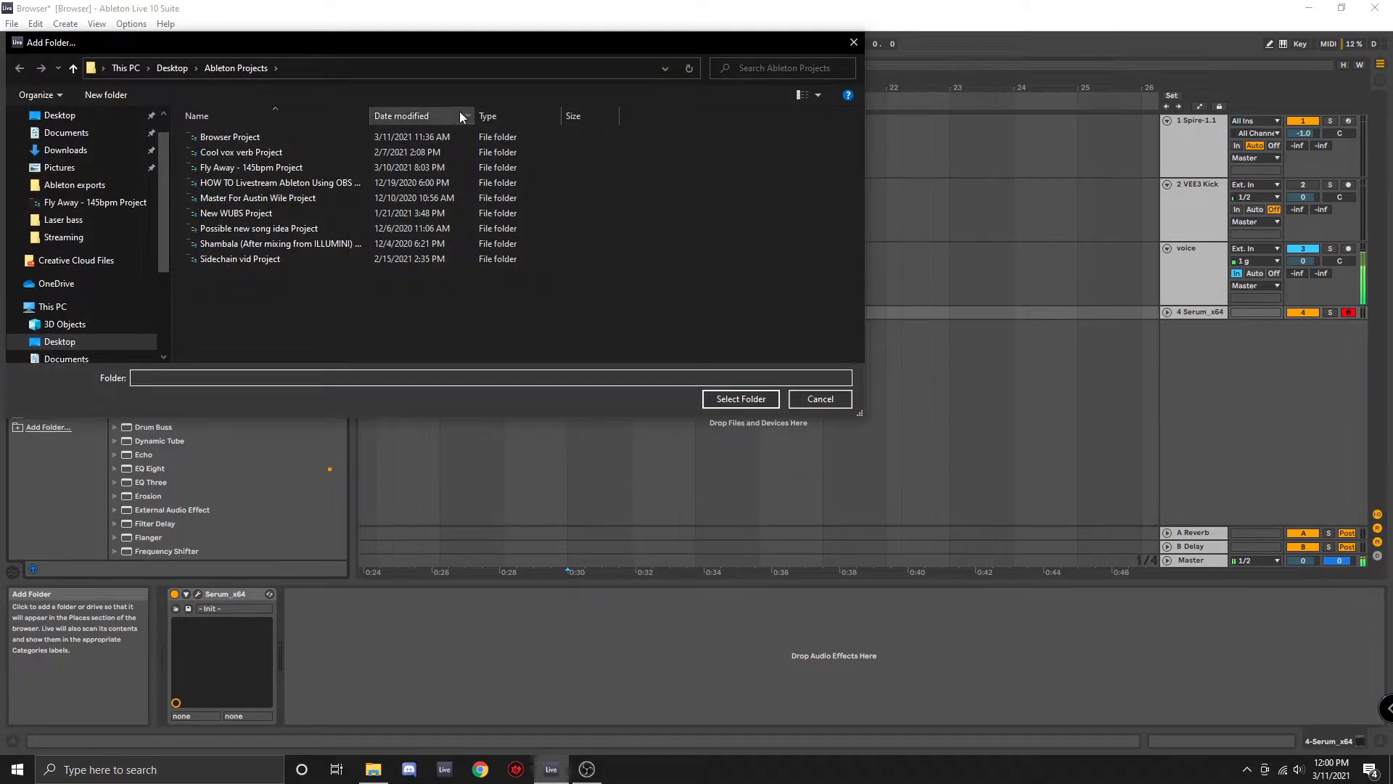
drag(336, 42, 591, 67)
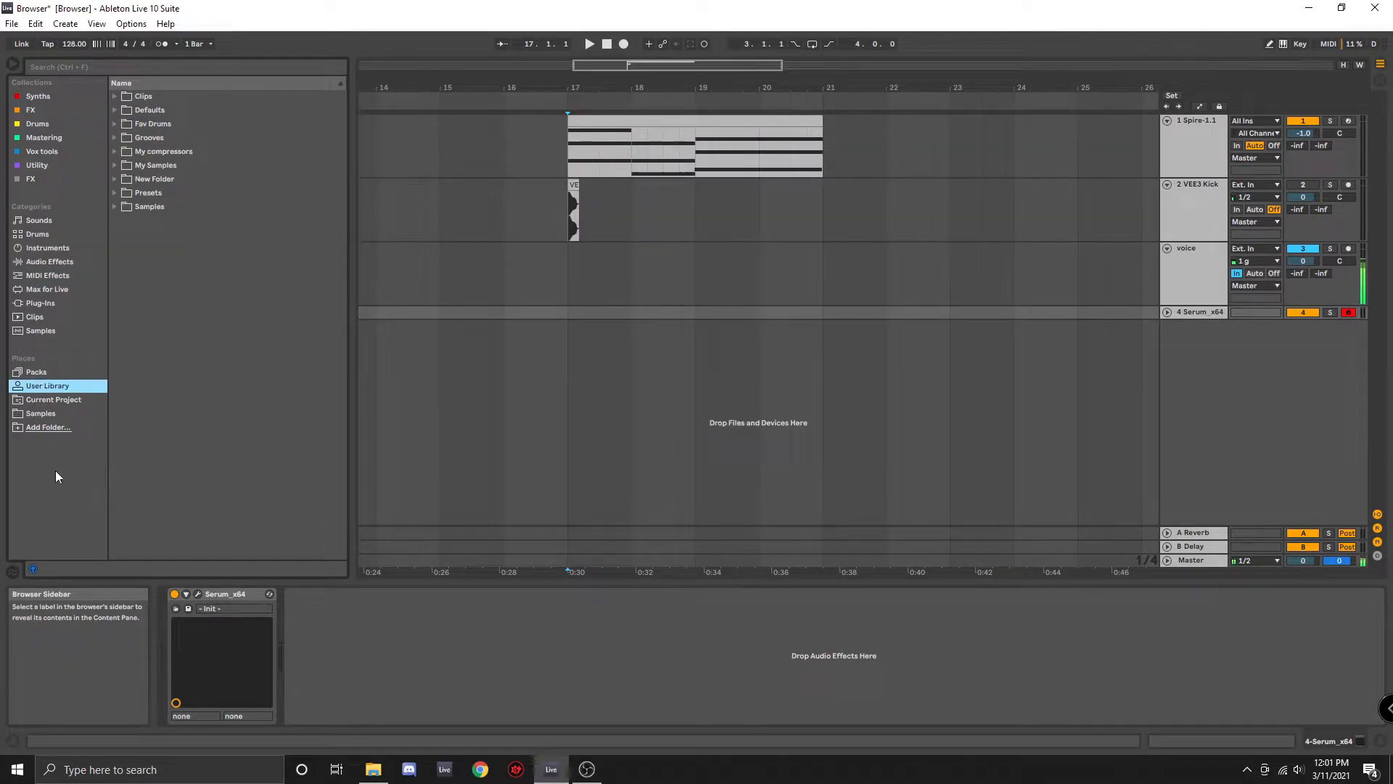
Import the VEE3 Kick 01 track from the current project's 113636 backup set above the voice track, and delete the imported track again
click(40, 403)
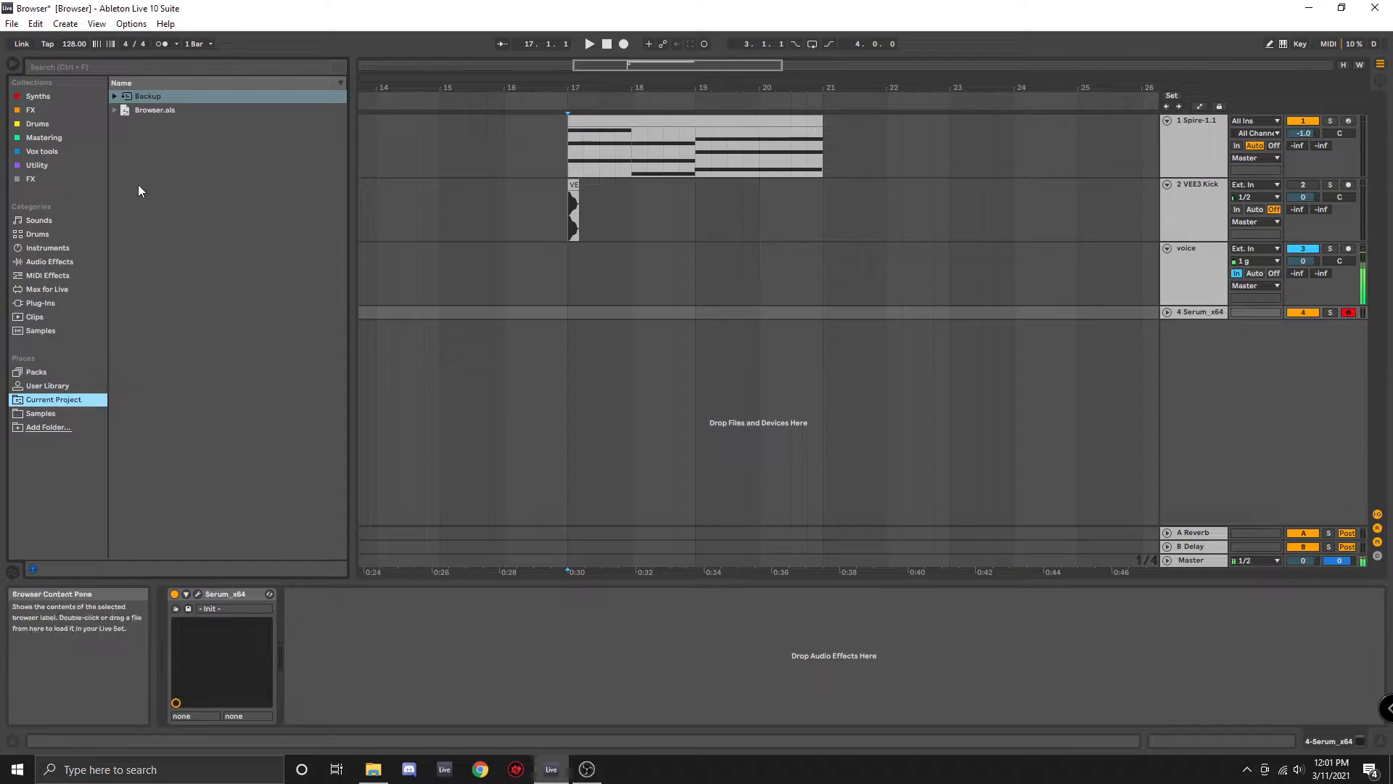
click(114, 96)
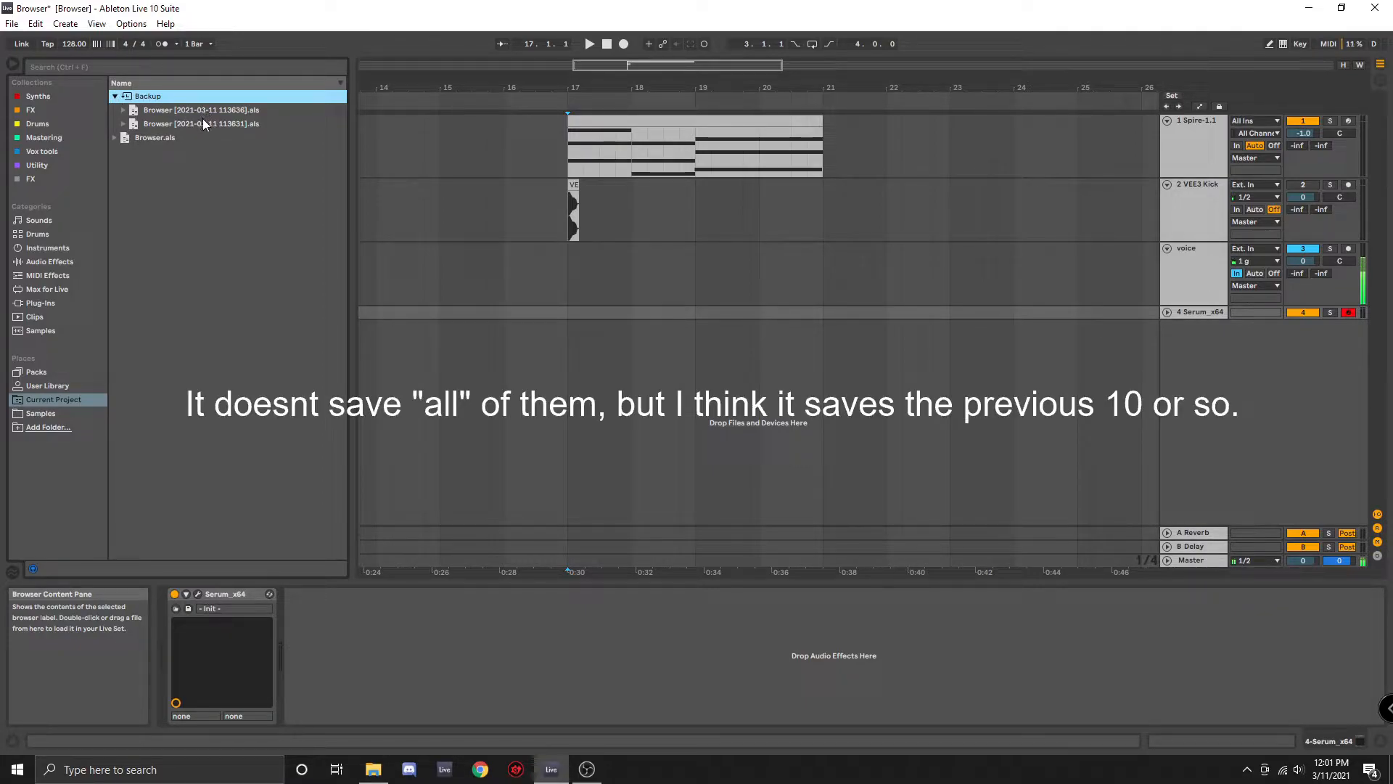
click(124, 110)
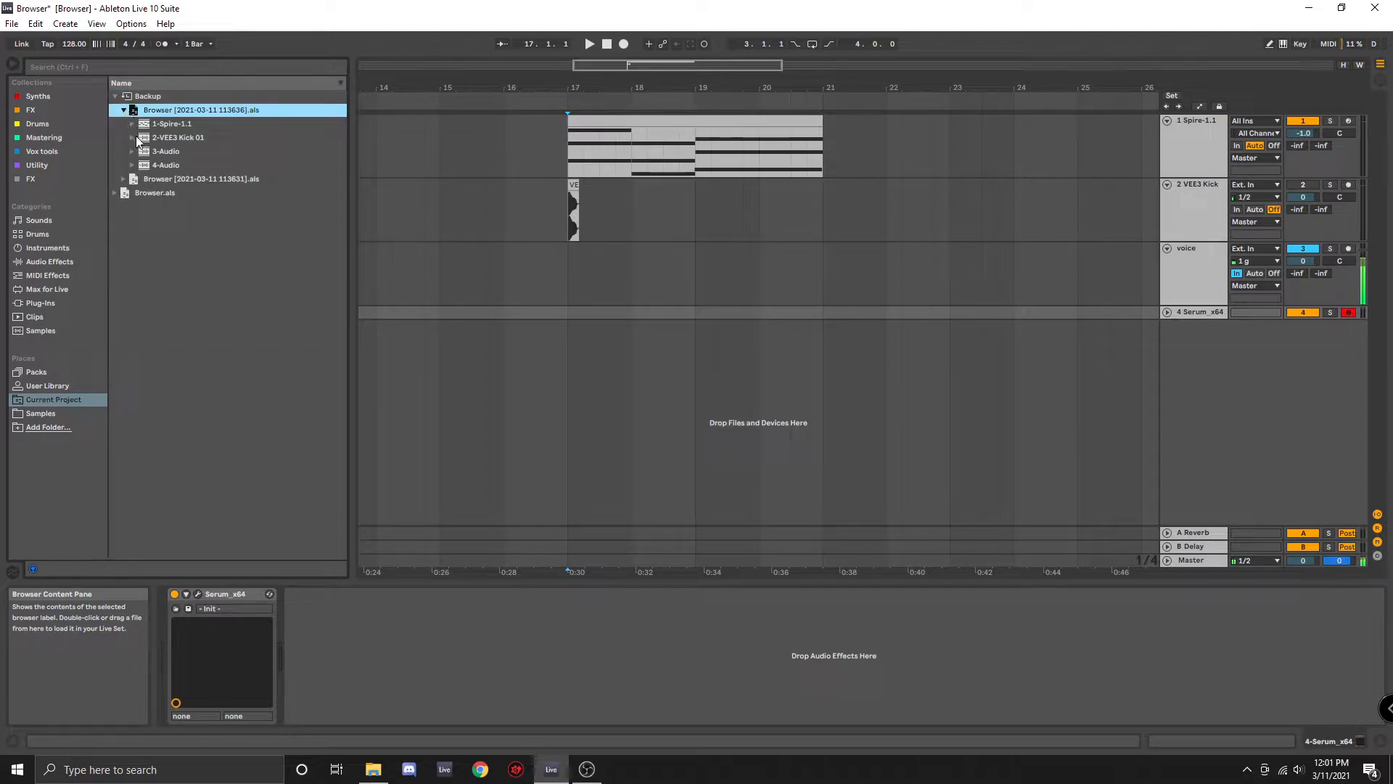
click(133, 137)
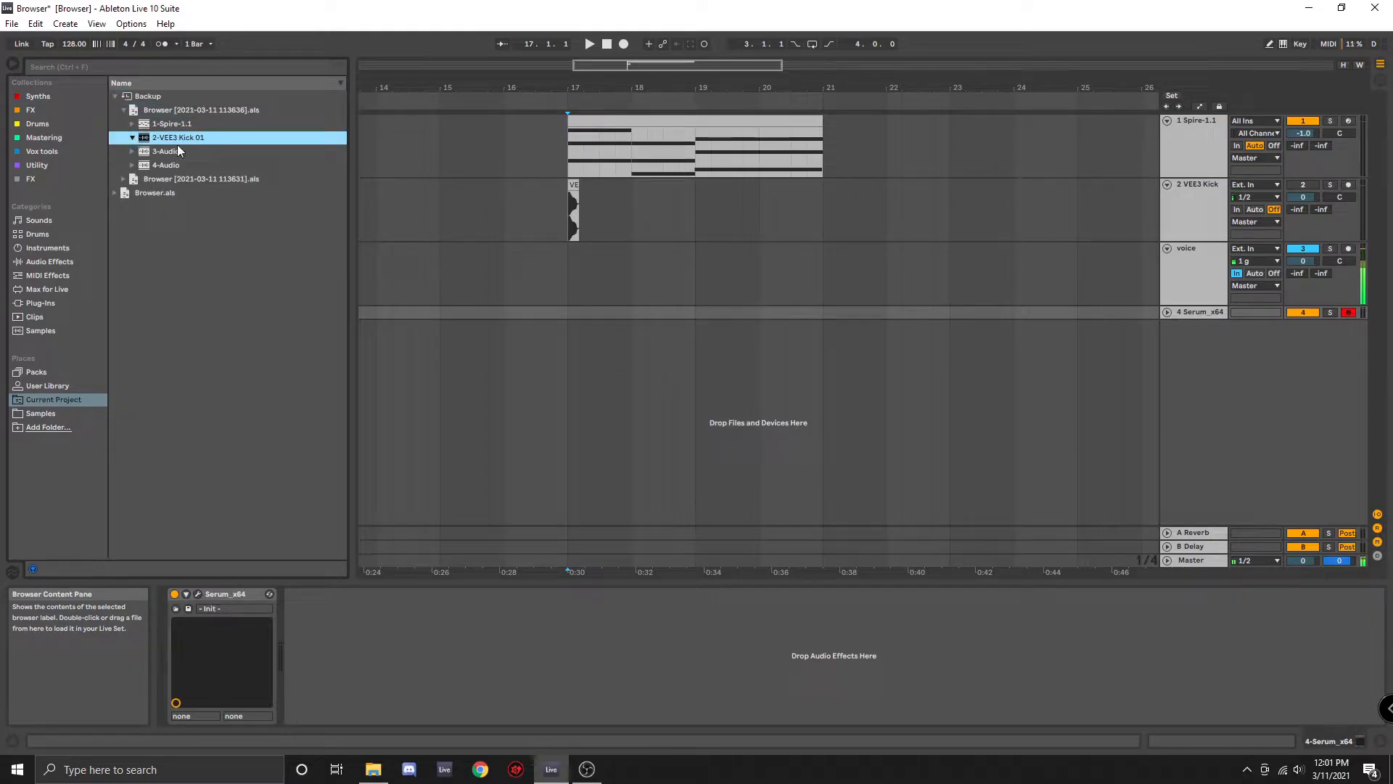
drag(180, 136, 1185, 263)
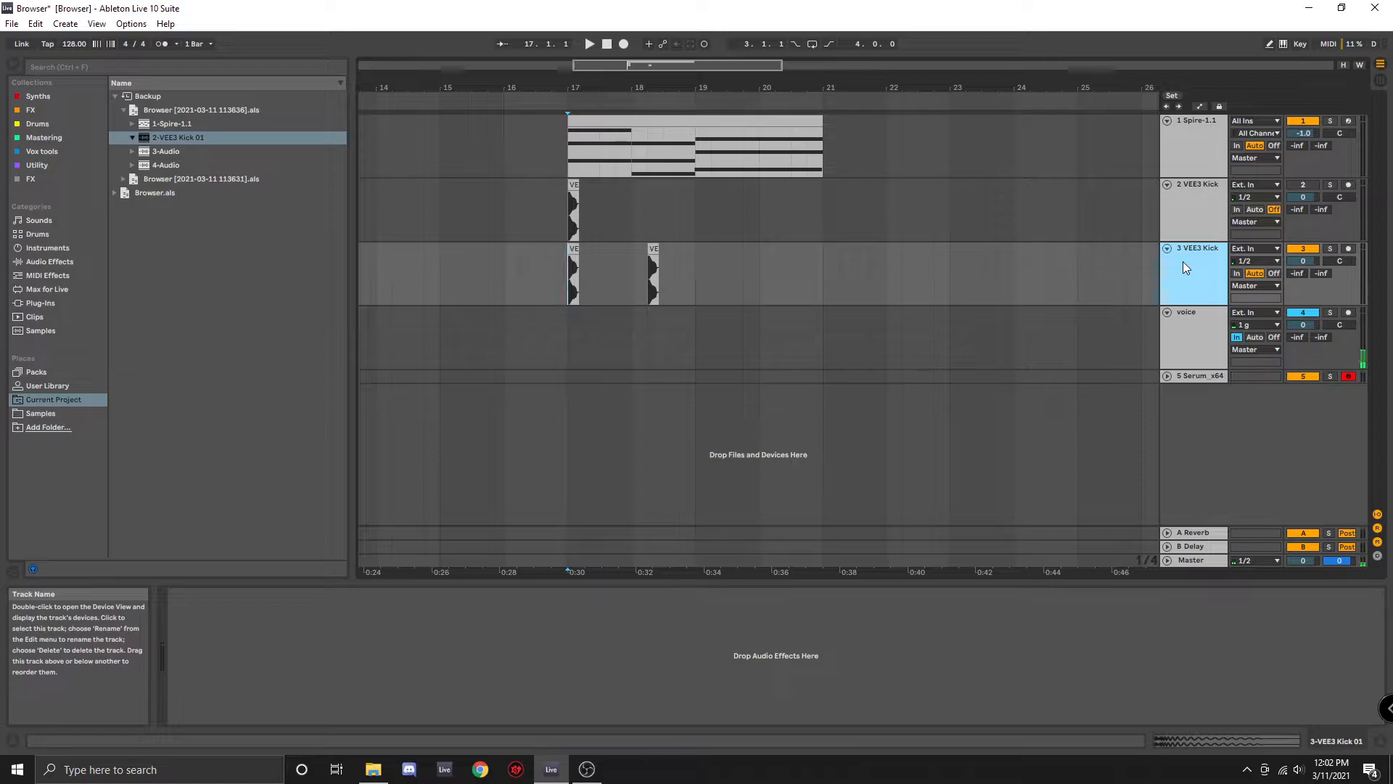
key(Delete)
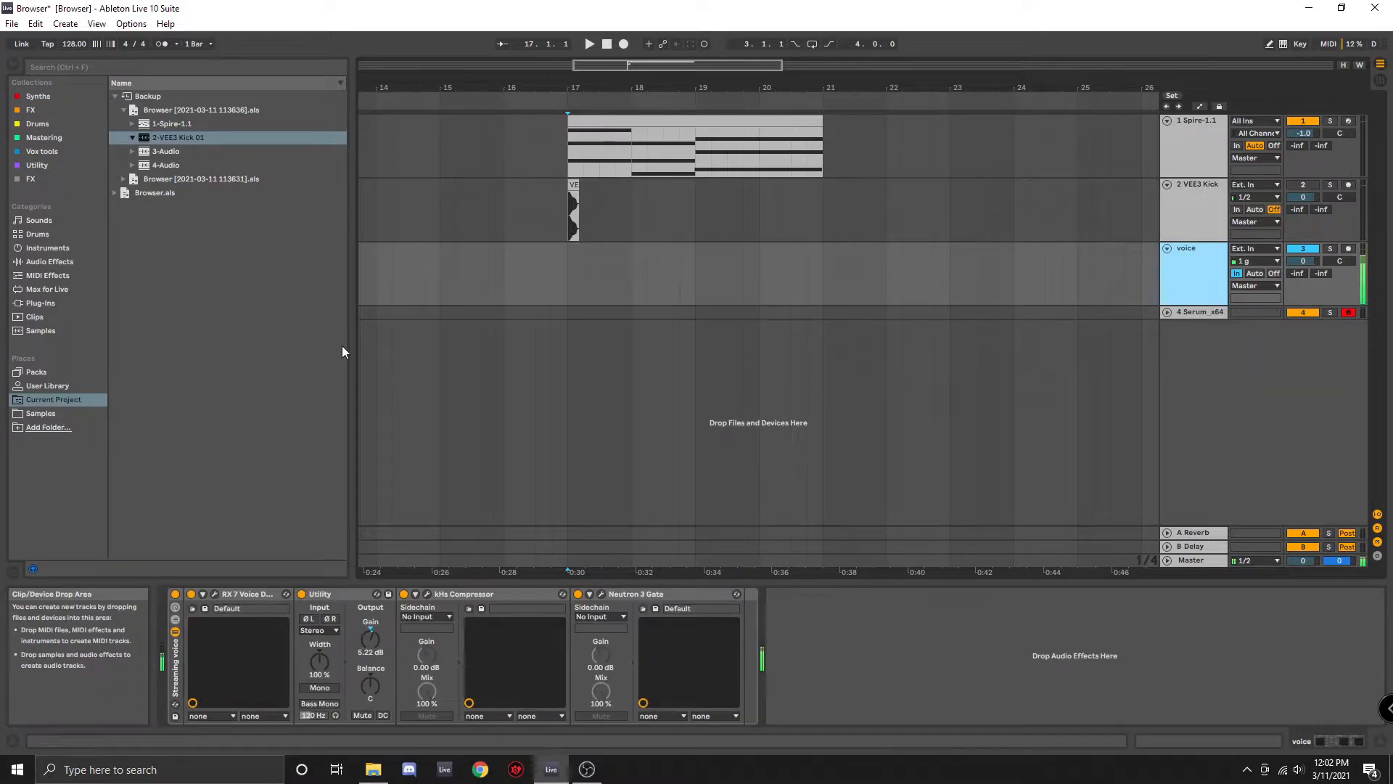
Create a folder named "My favorite kicks" in the User Library
click(61, 389)
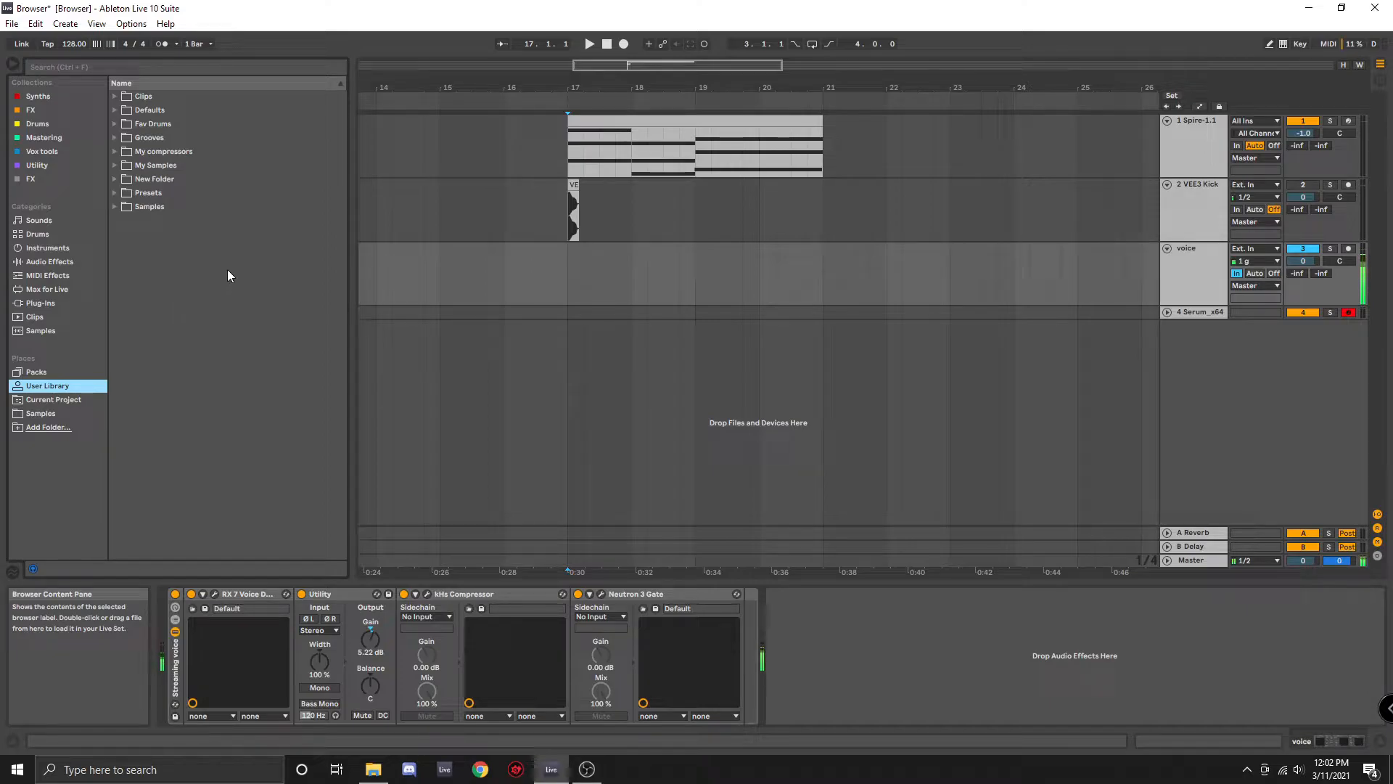
right_click(171, 268)
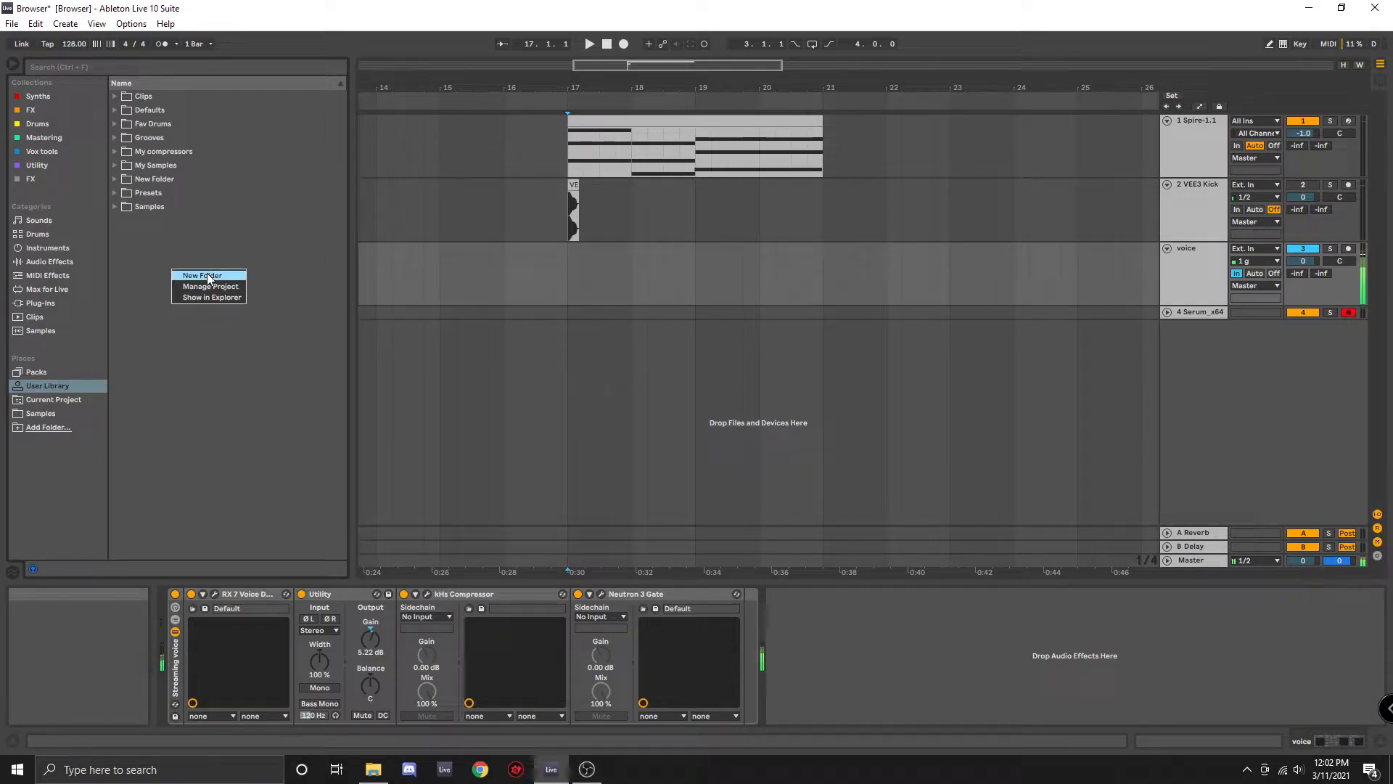
click(161, 257)
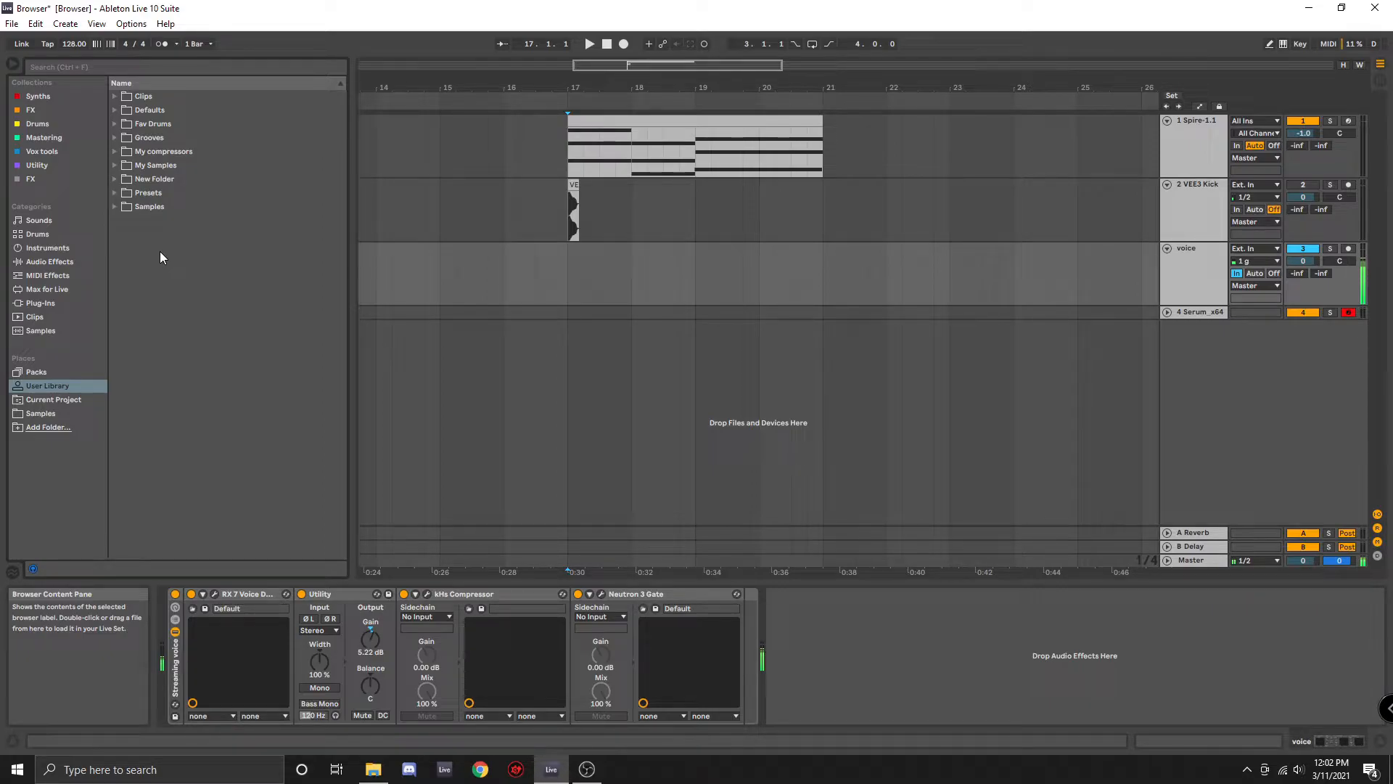
right_click(162, 247)
click(180, 251)
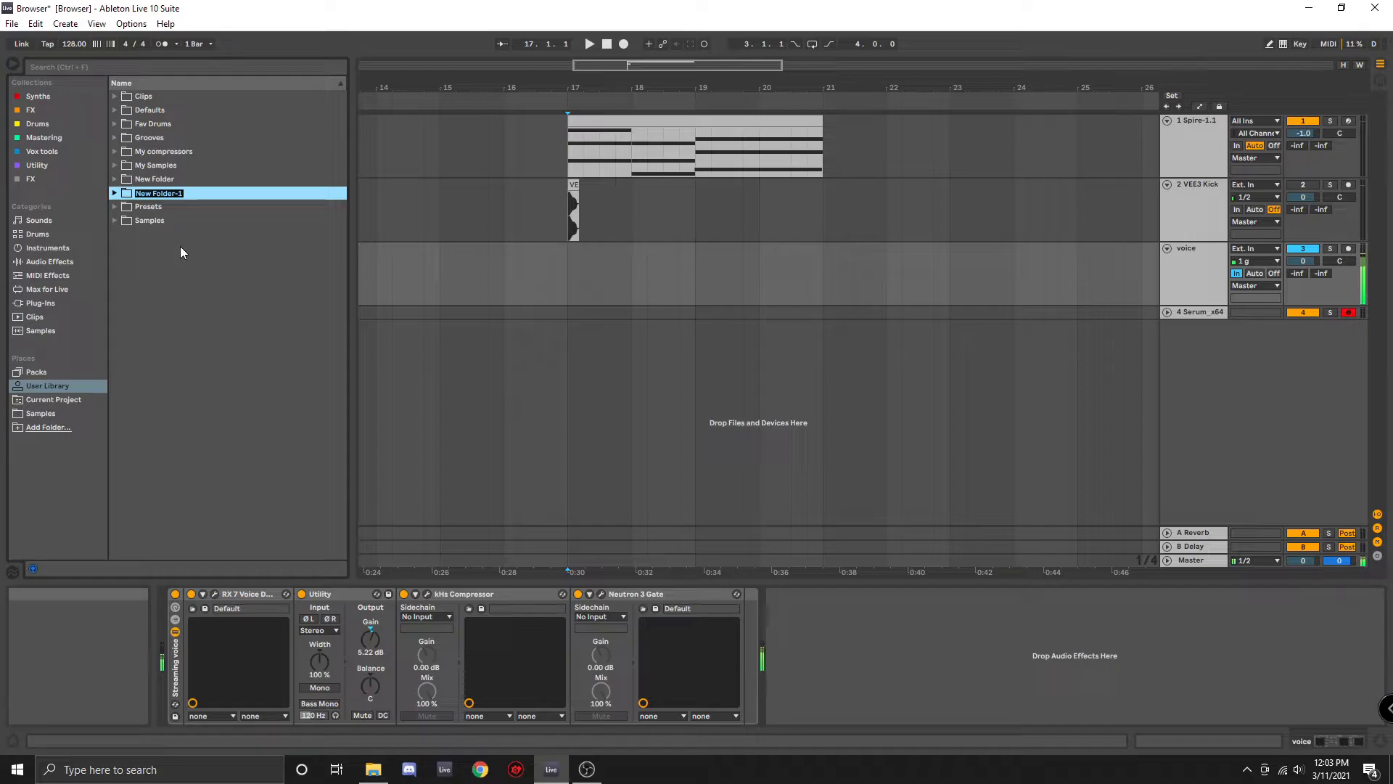
key(BackSpace)
text(K)
text(y fav)
text(ortie)
key(BackSpace)
key(BackSpace)
key(BackSpace)
text(ite kicks)
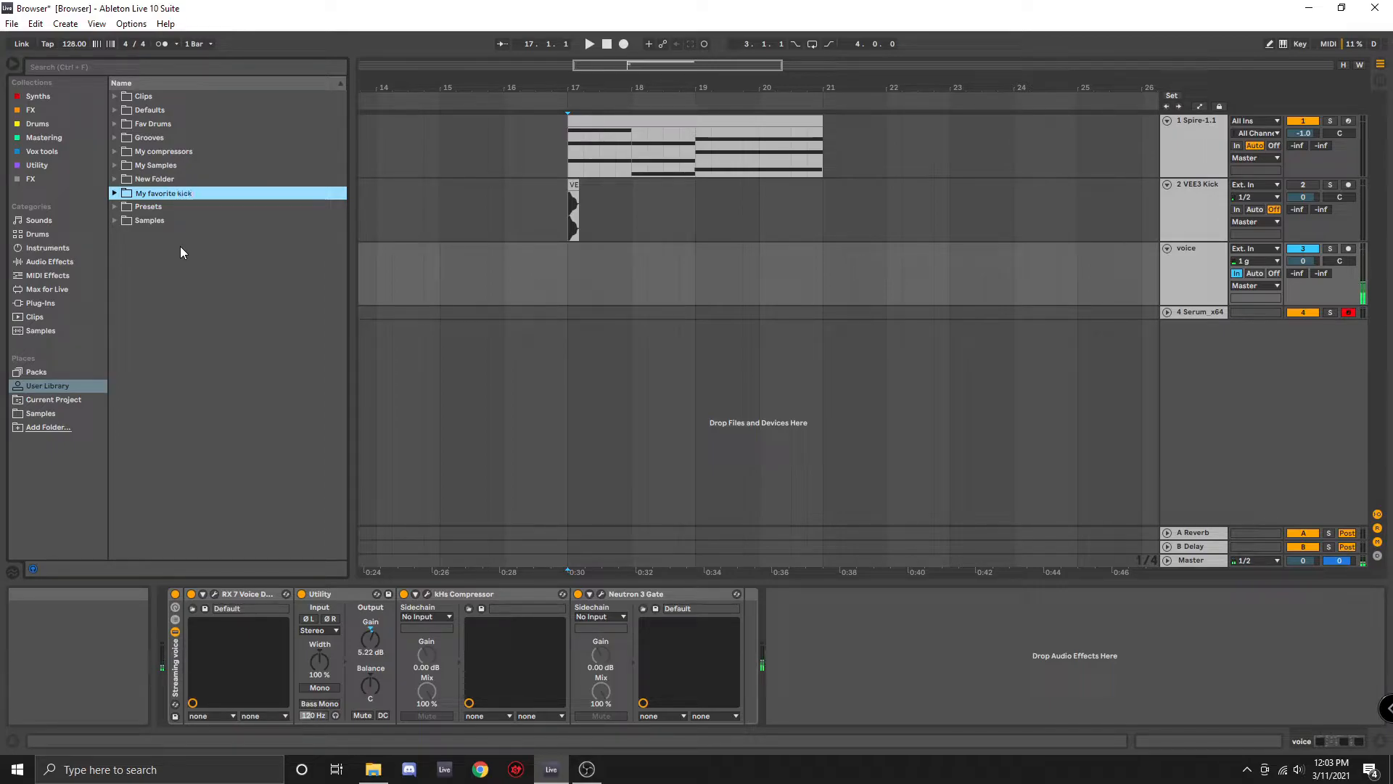
key(Return)
Create a subfolder named "House" inside the My favorite kicks folder
right_click(134, 166)
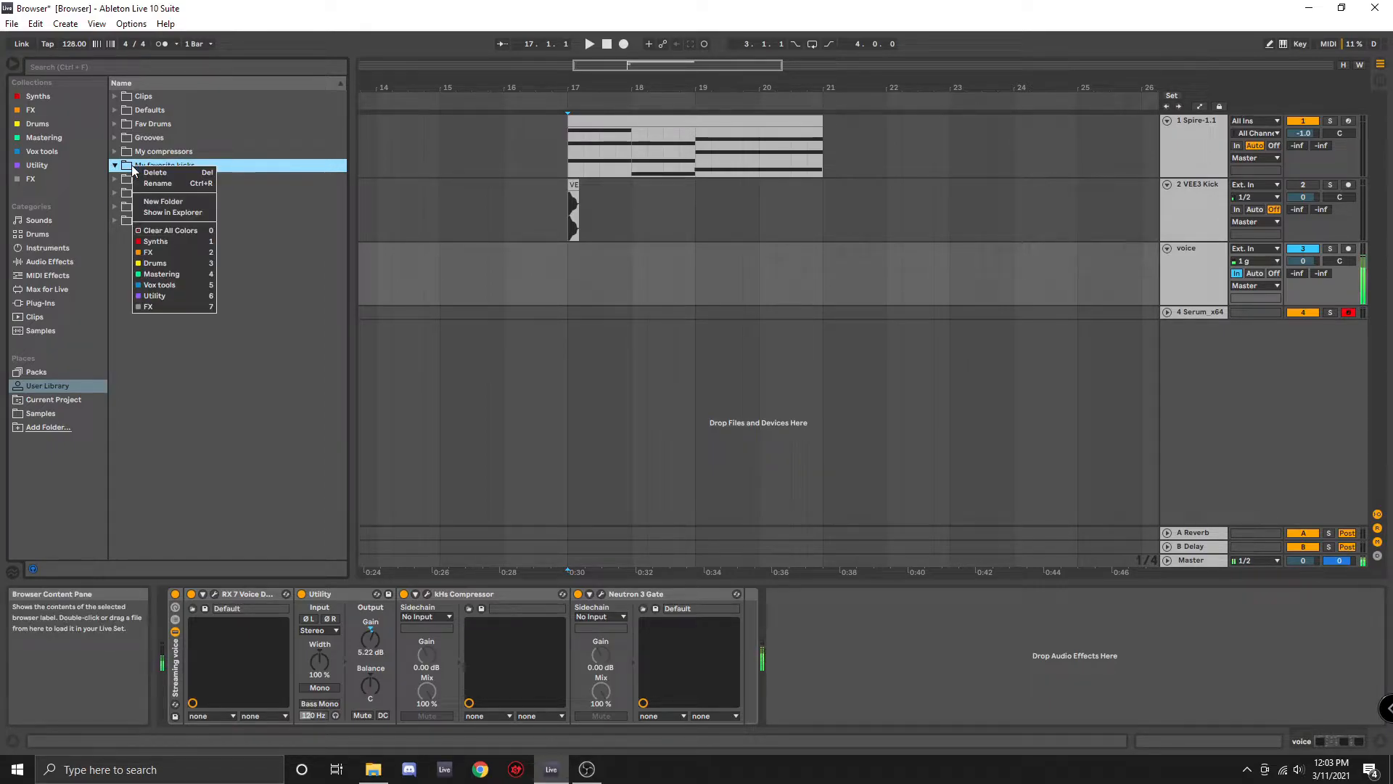
click(171, 202)
text(House)
key(Return)
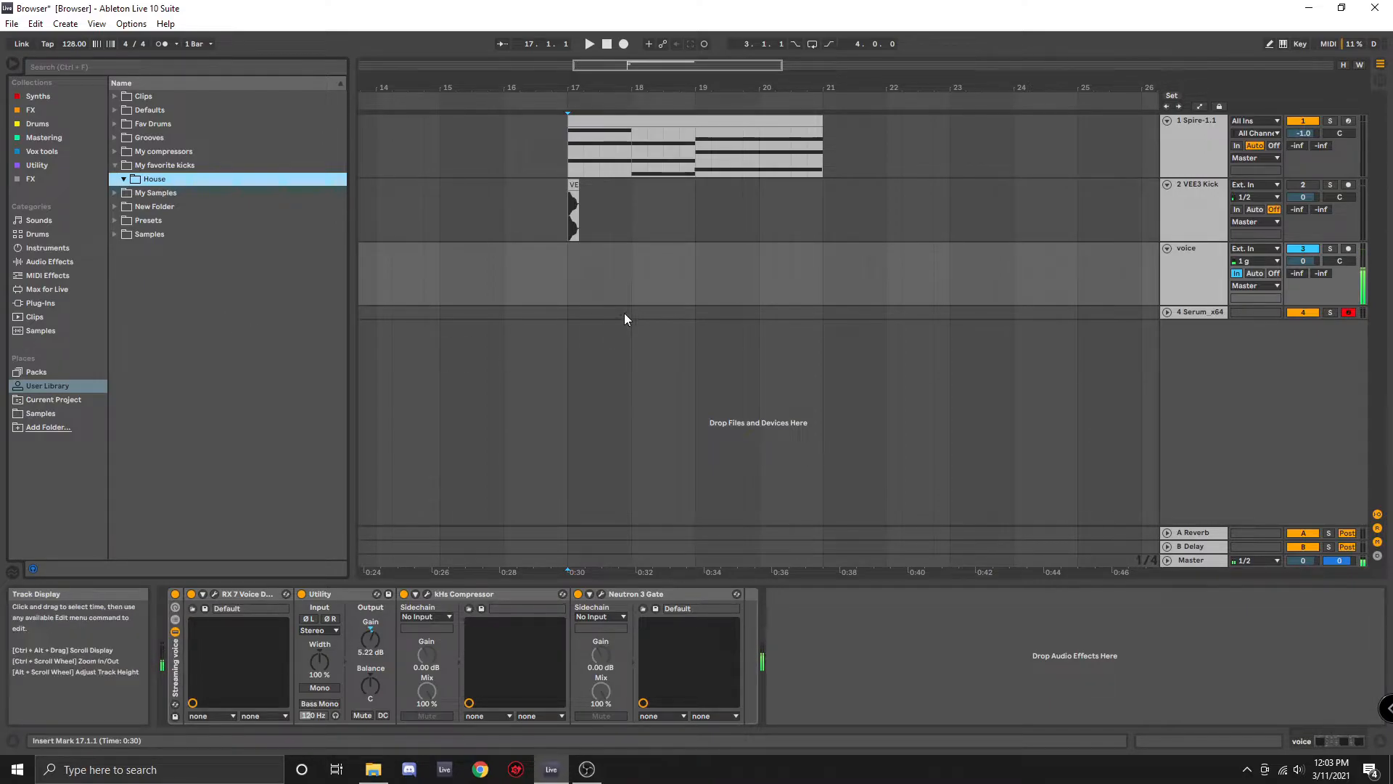
Add a Compressor to the Spire-1.1 track with ratio 1.52:1, attack 12.5 ms and release 459 ms
click(1192, 151)
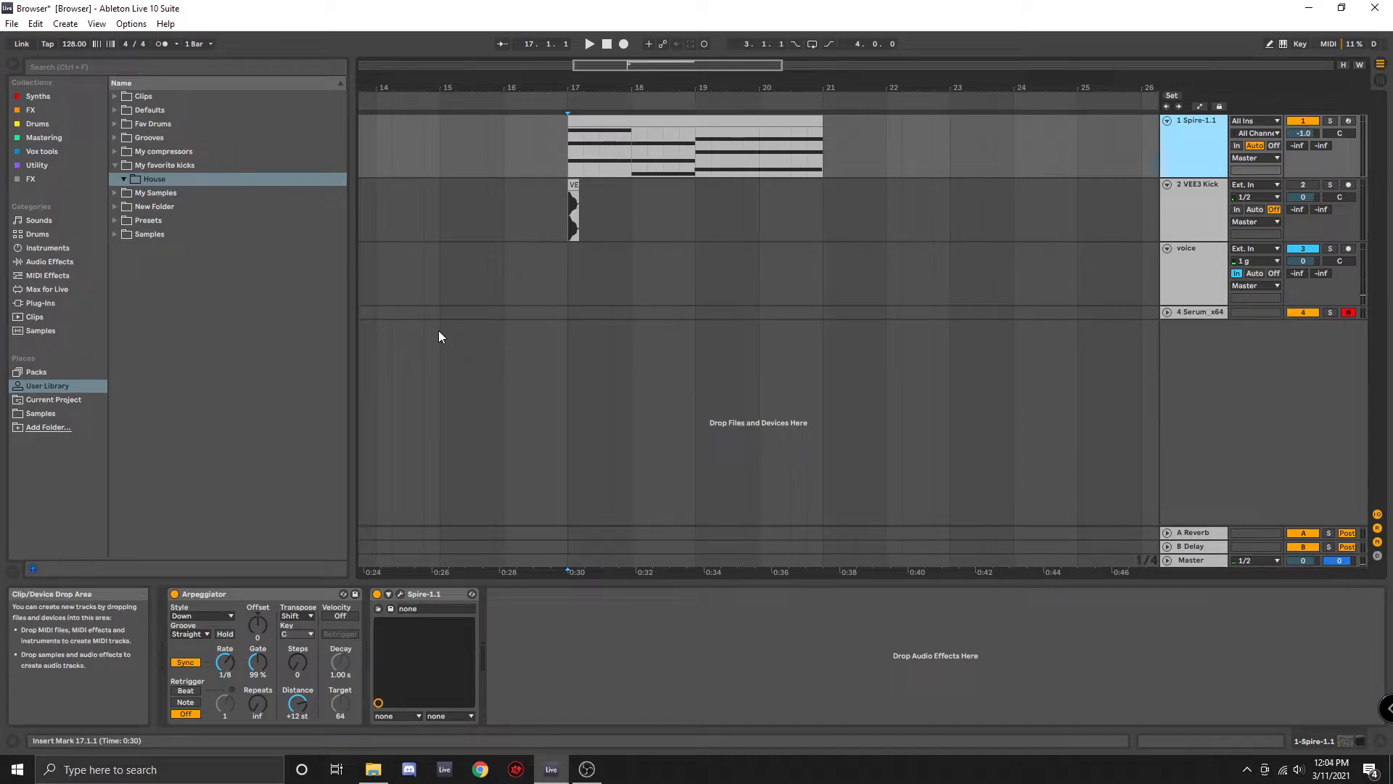
click(45, 264)
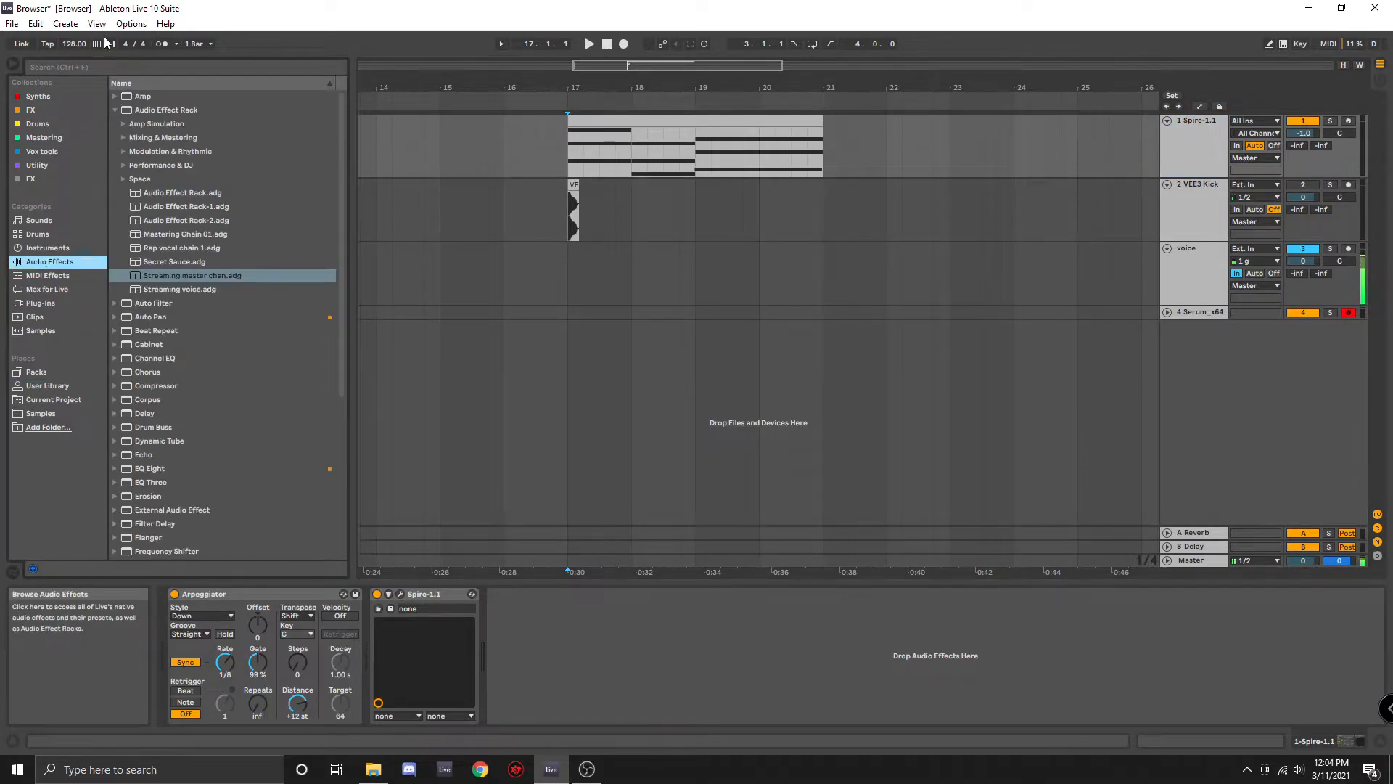
click(103, 66)
text(cco)
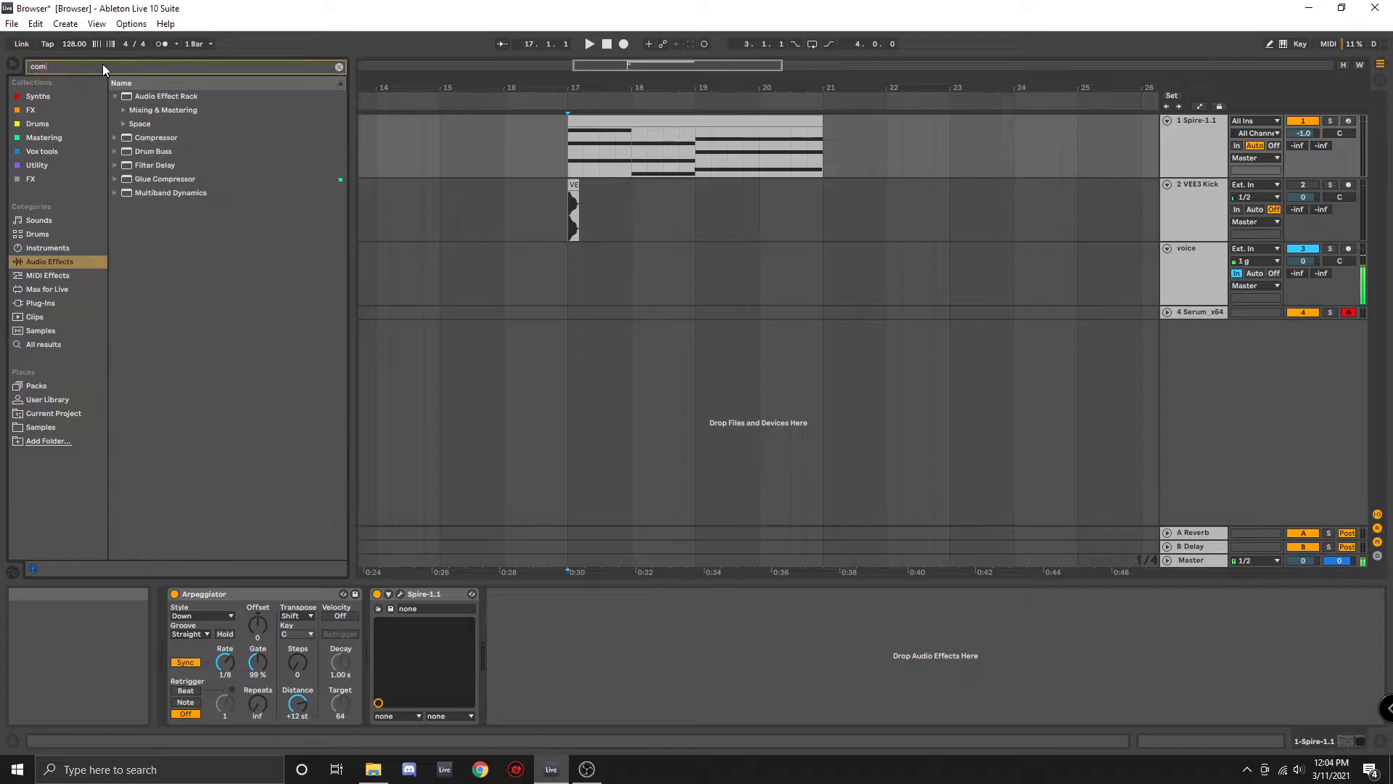
key(BackSpace)
key(BackSpace)
key(BackSpace)
text(compress)
double_click(139, 139)
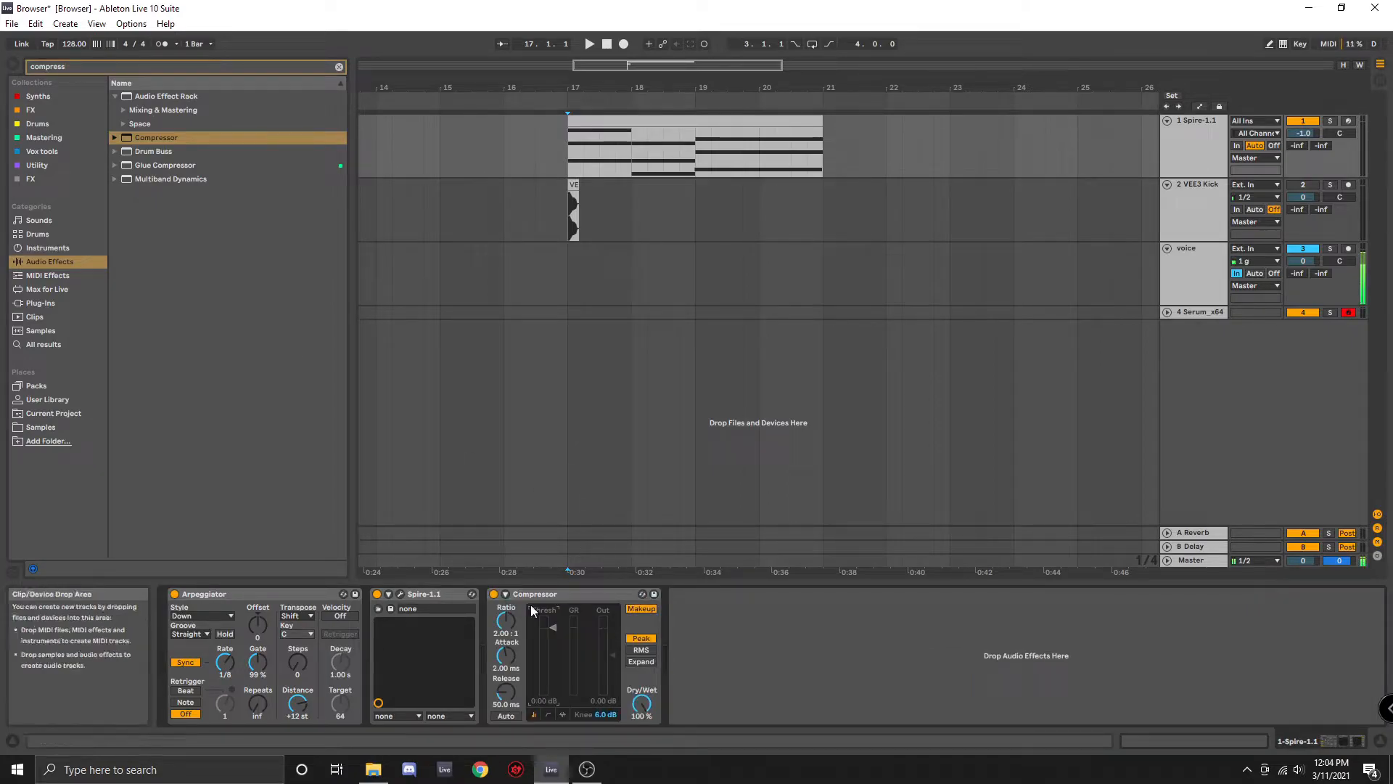
drag(506, 622, 505, 649)
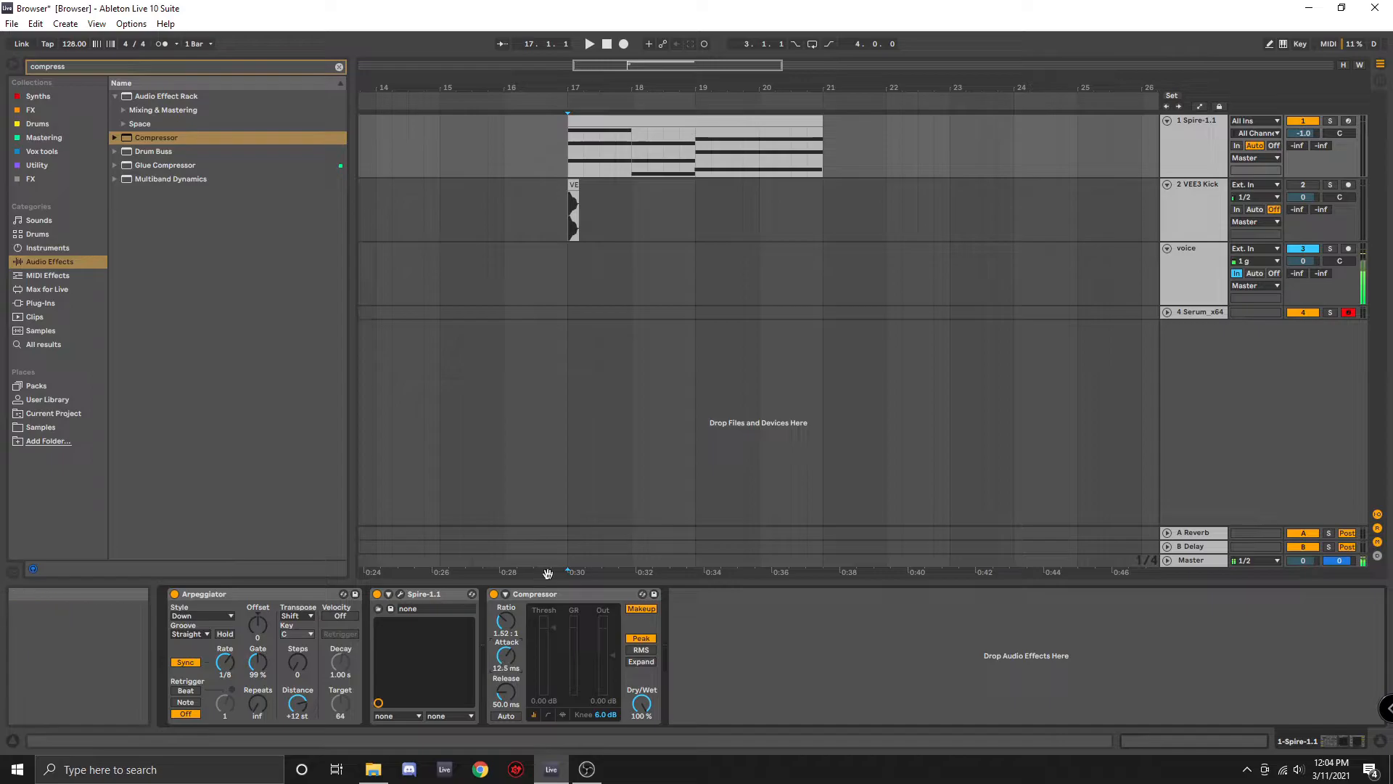
drag(512, 700, 512, 685)
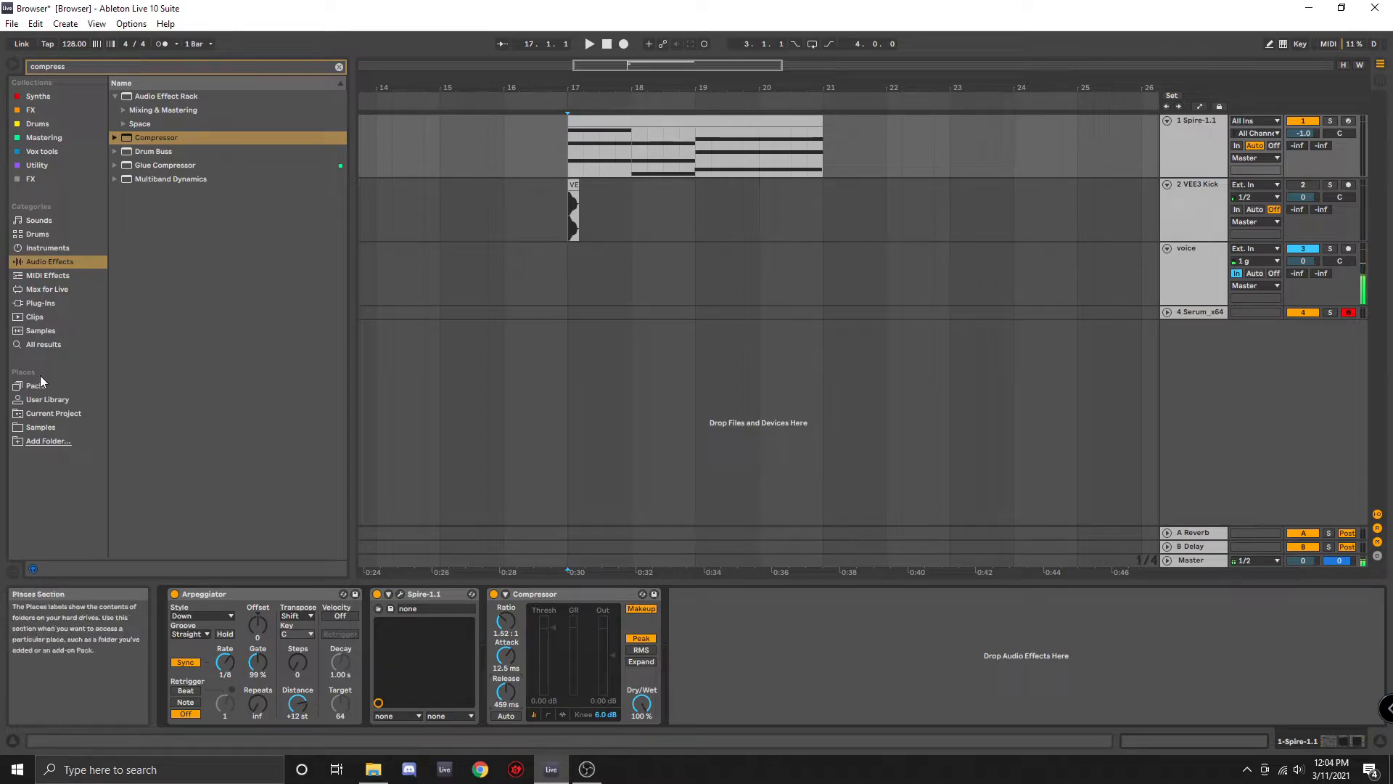
Save the Compressor's settings as a User Library preset named "Kick comp", clearing the browser search first
click(41, 401)
drag(77, 64, 1, 56)
key(BackSpace)
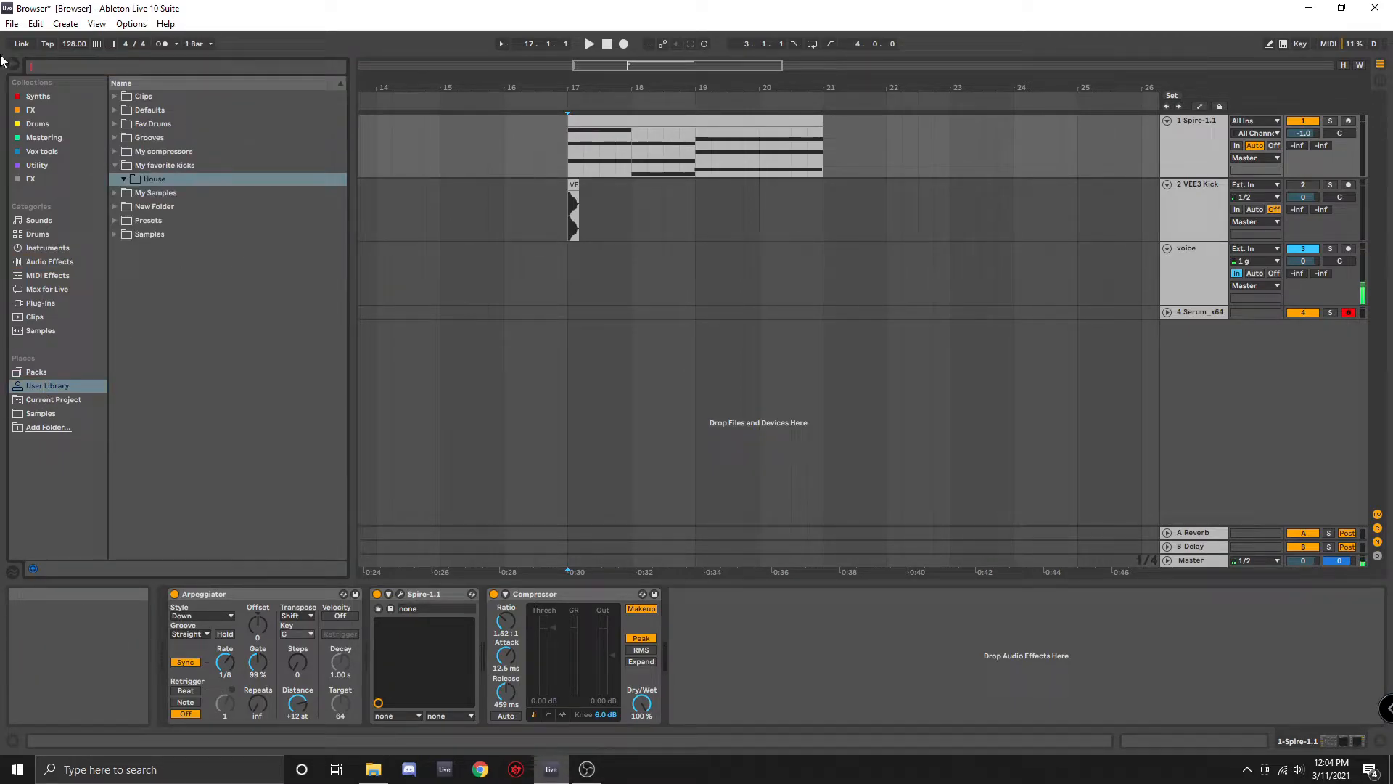
right_click(175, 283)
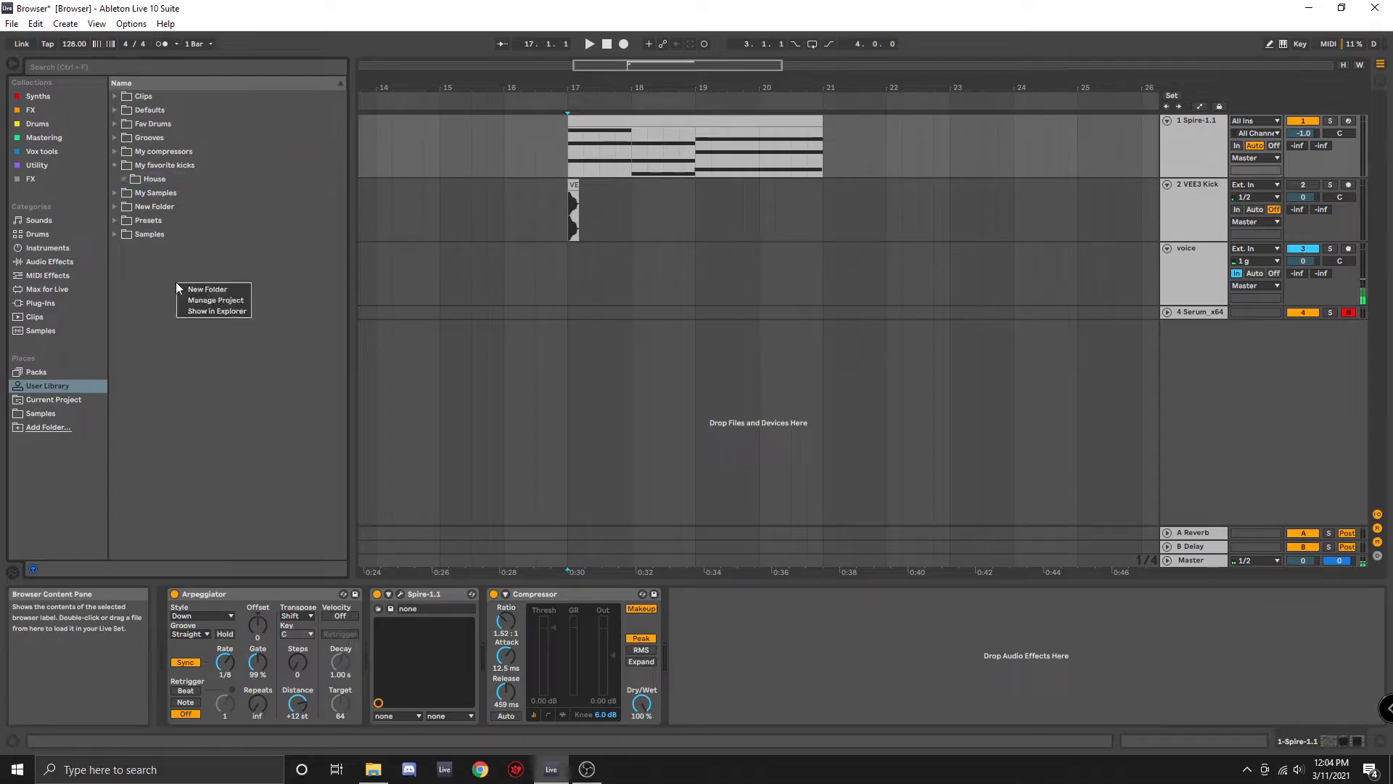
click(129, 271)
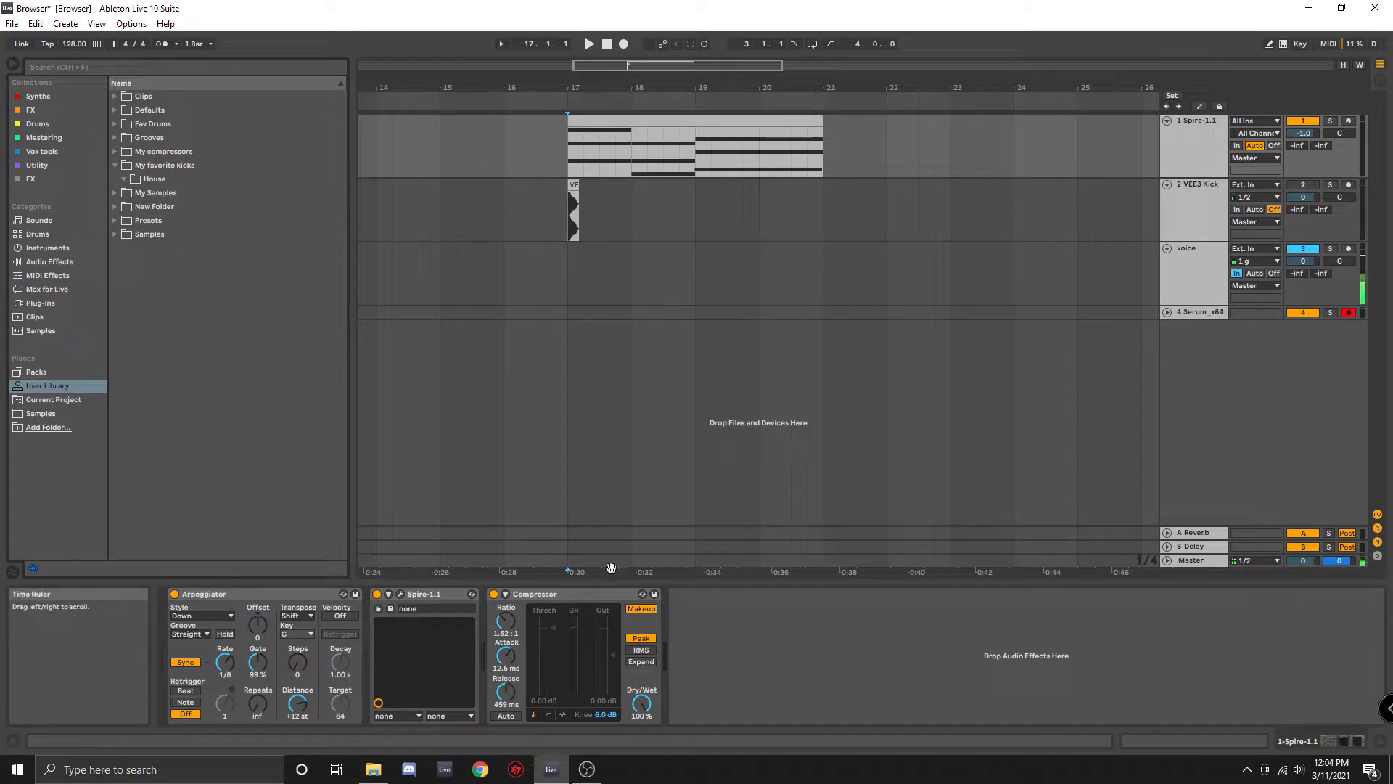
click(656, 594)
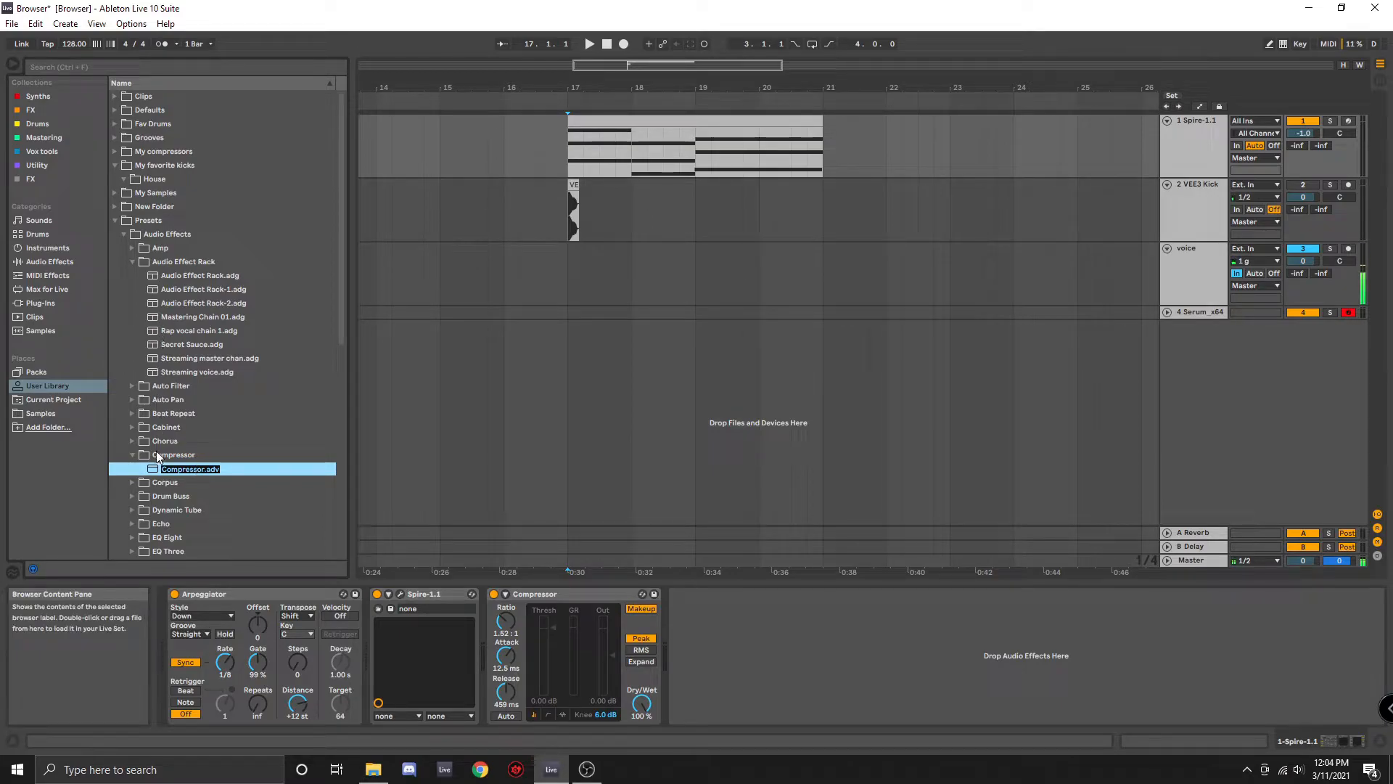
key(BackSpace)
text(Kick c)
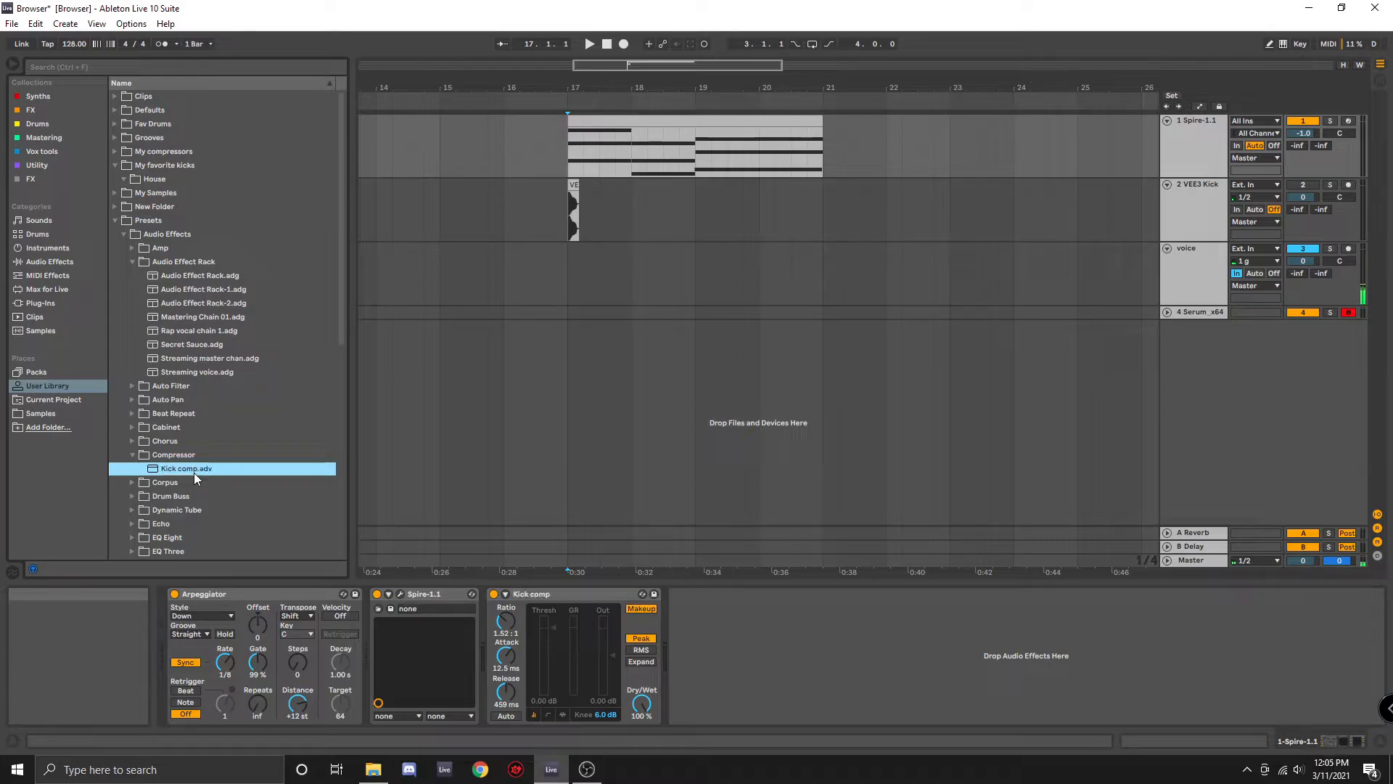
Collapse the Presets folder and create a User Library folder named "My compressor presets"
click(116, 219)
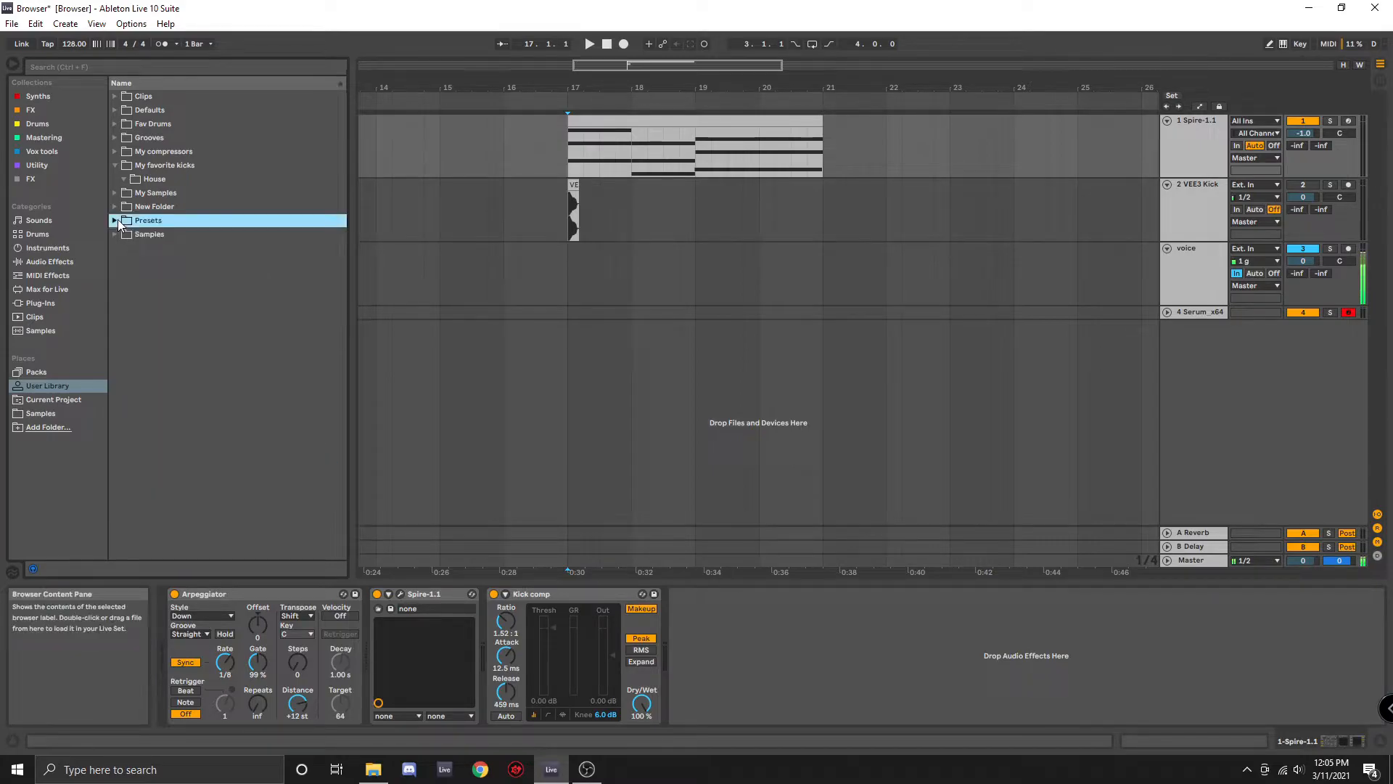
right_click(203, 324)
click(223, 328)
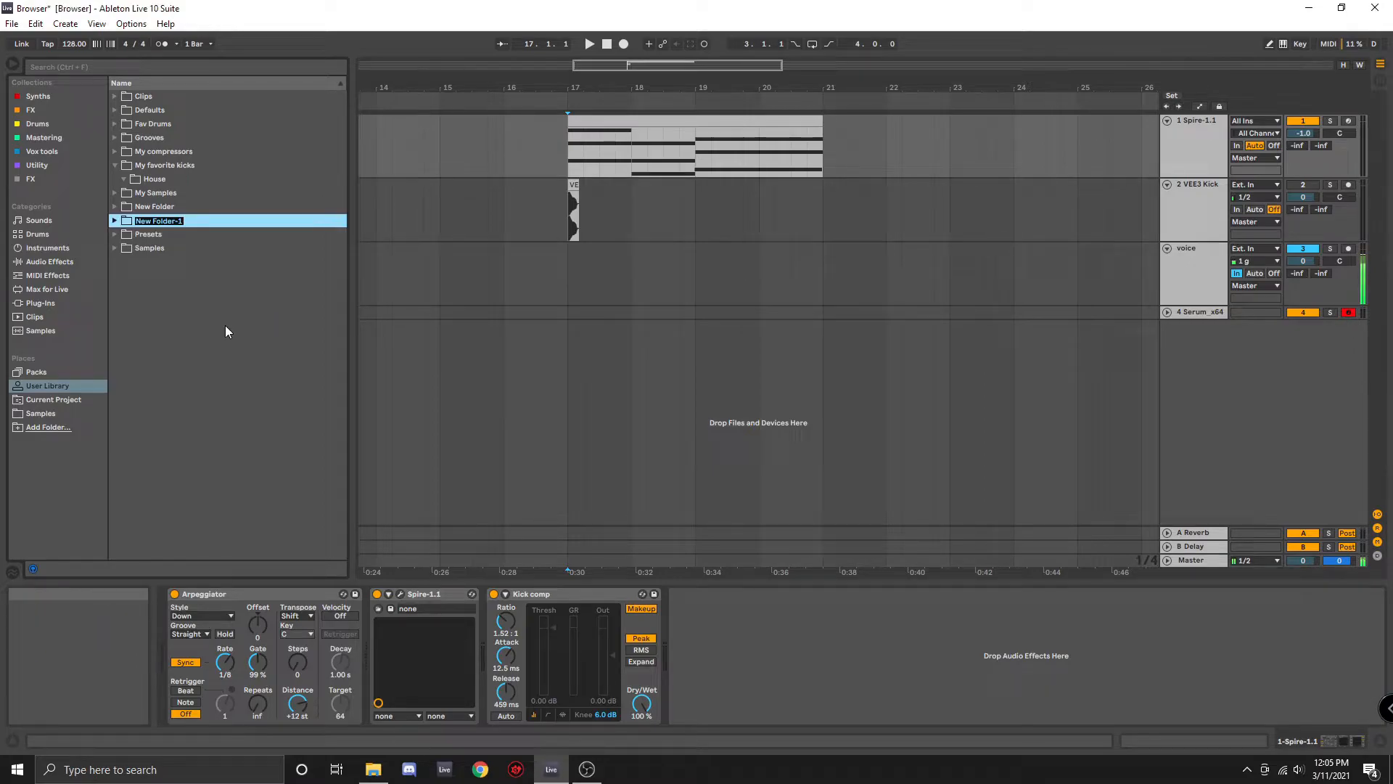
text(My compressor presets)
key(Return)
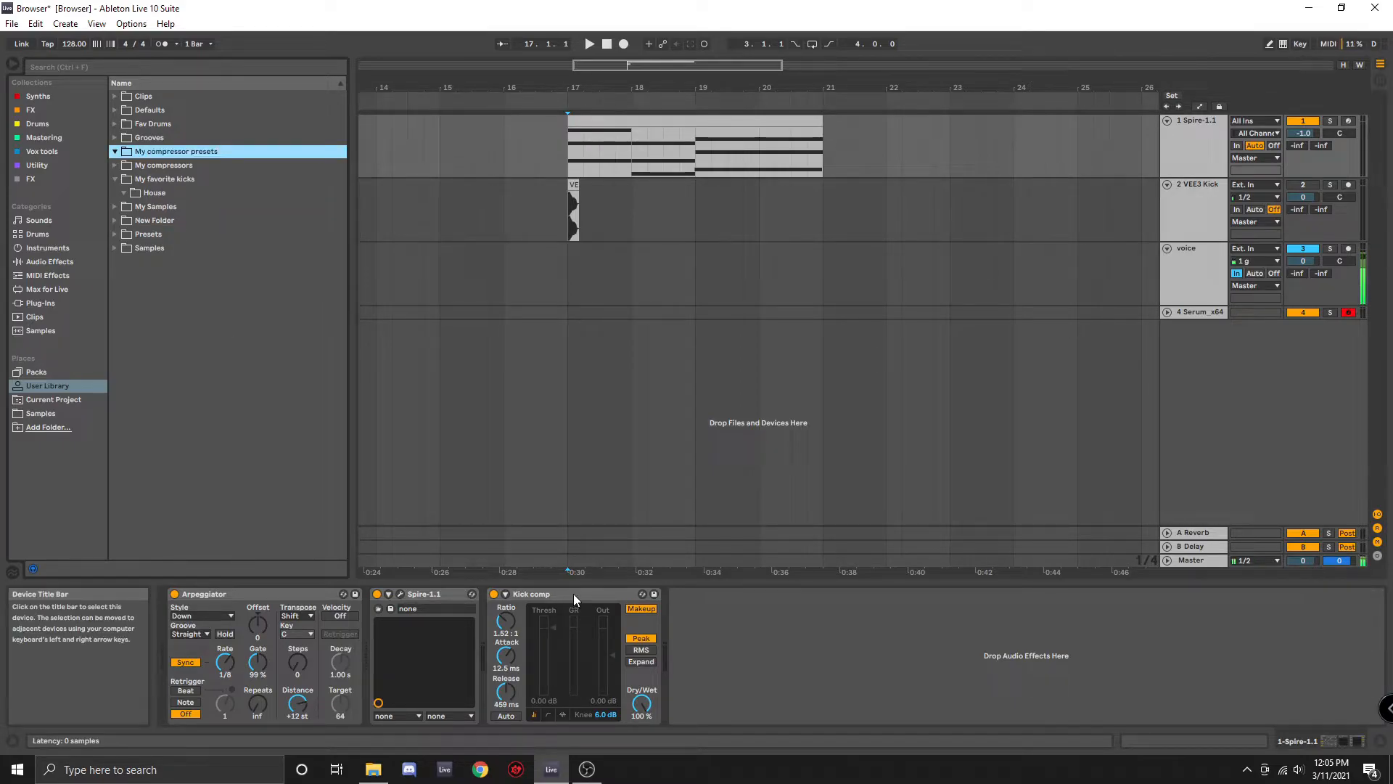
Save the Kick comp Compressor from the Spire-1.1 track into the My compressor presets folder
click(573, 593)
click(257, 321)
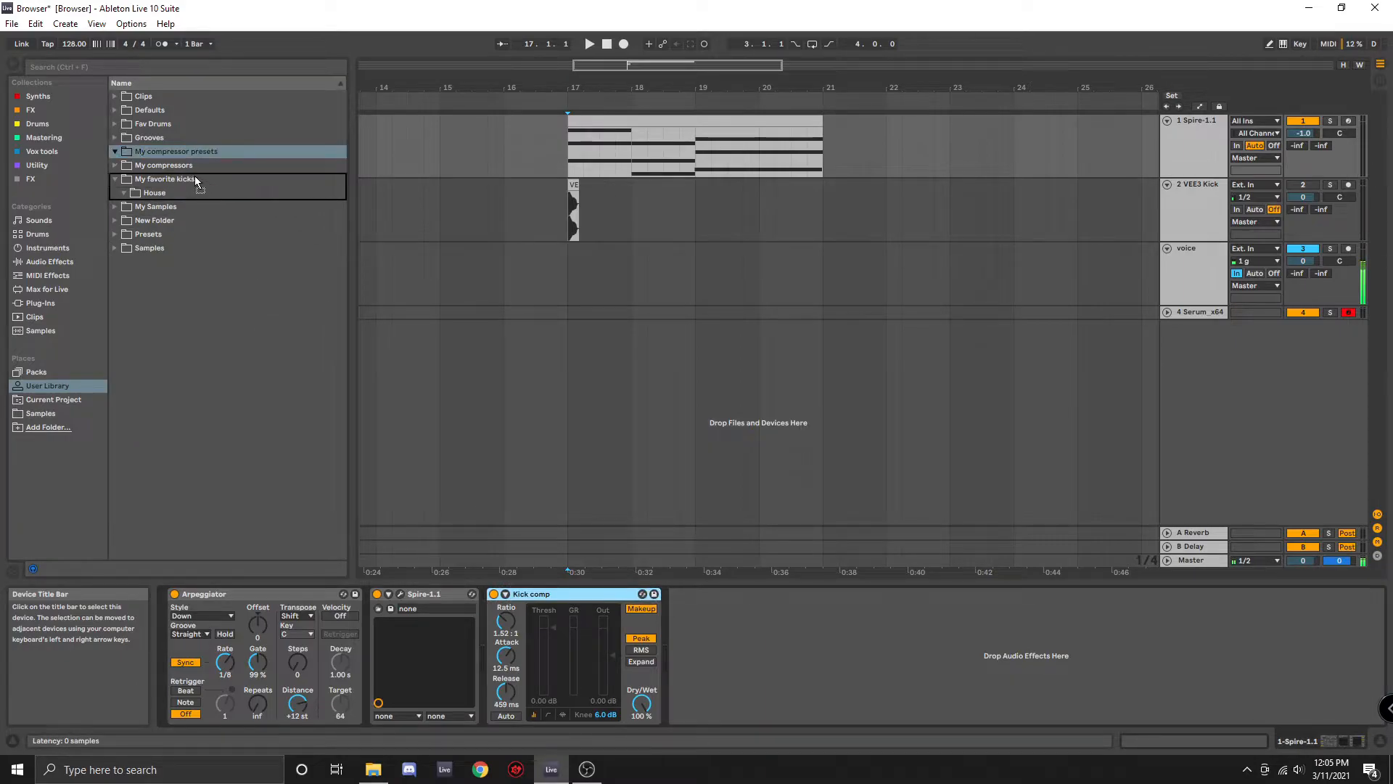
drag(162, 150, 163, 150)
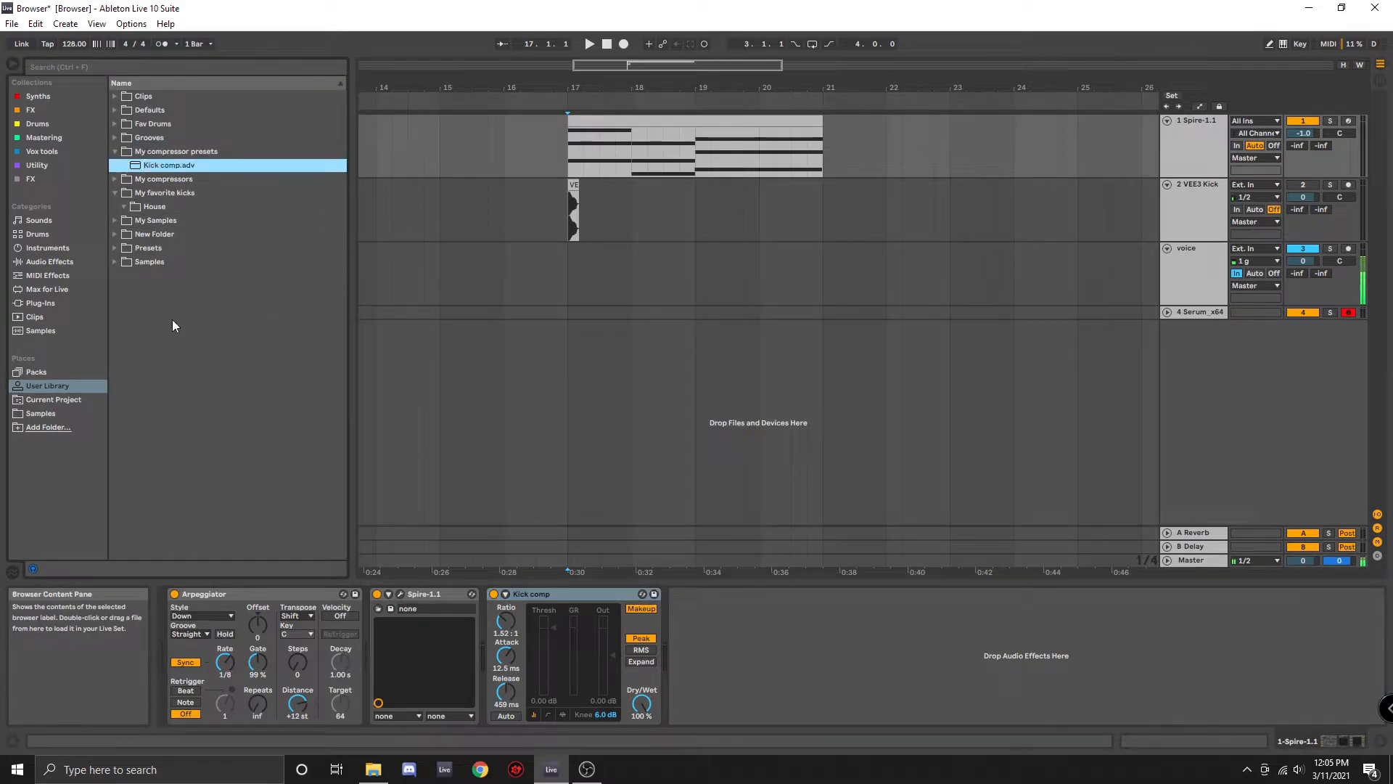
Load the Kick comp preset from My compressor presets at the end of the Spire-1.1 device chain, and delete both compressors
drag(146, 167, 738, 707)
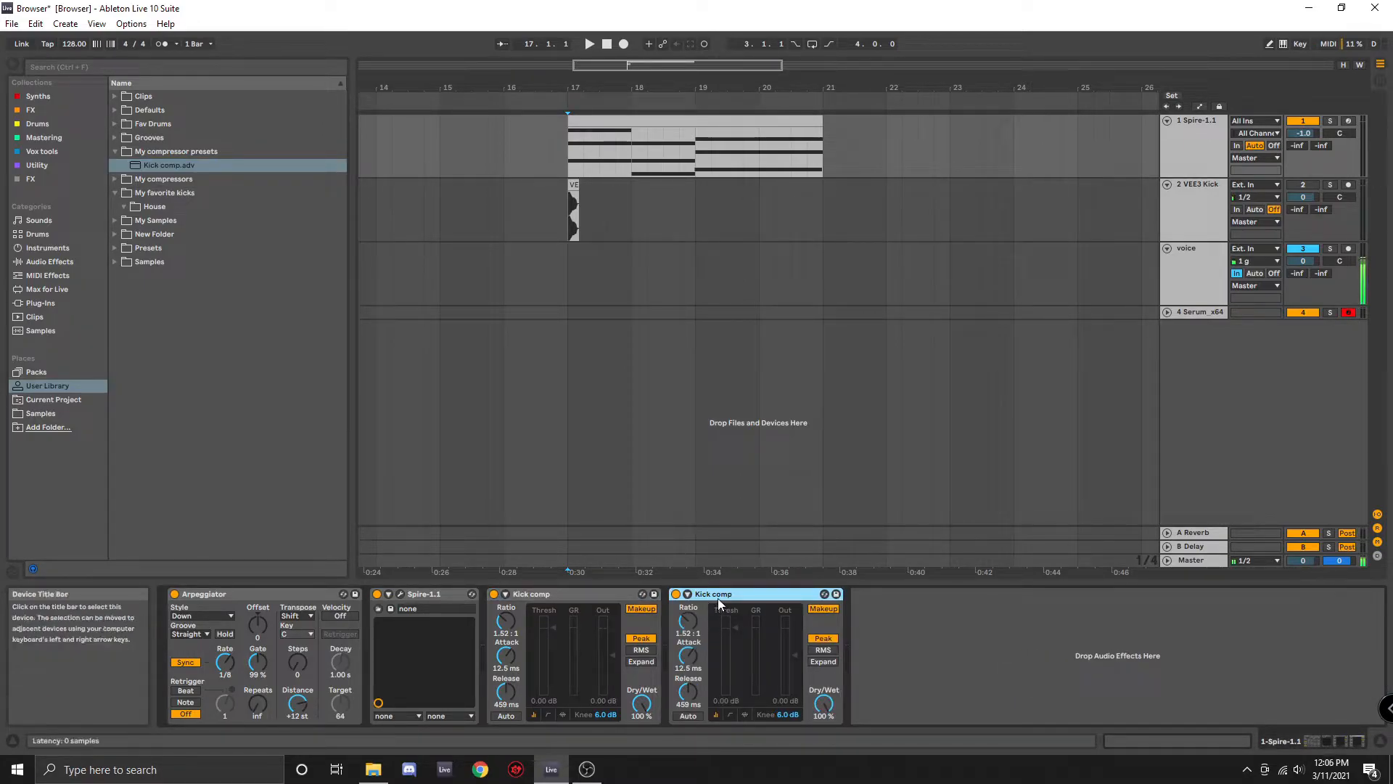
key(Delete)
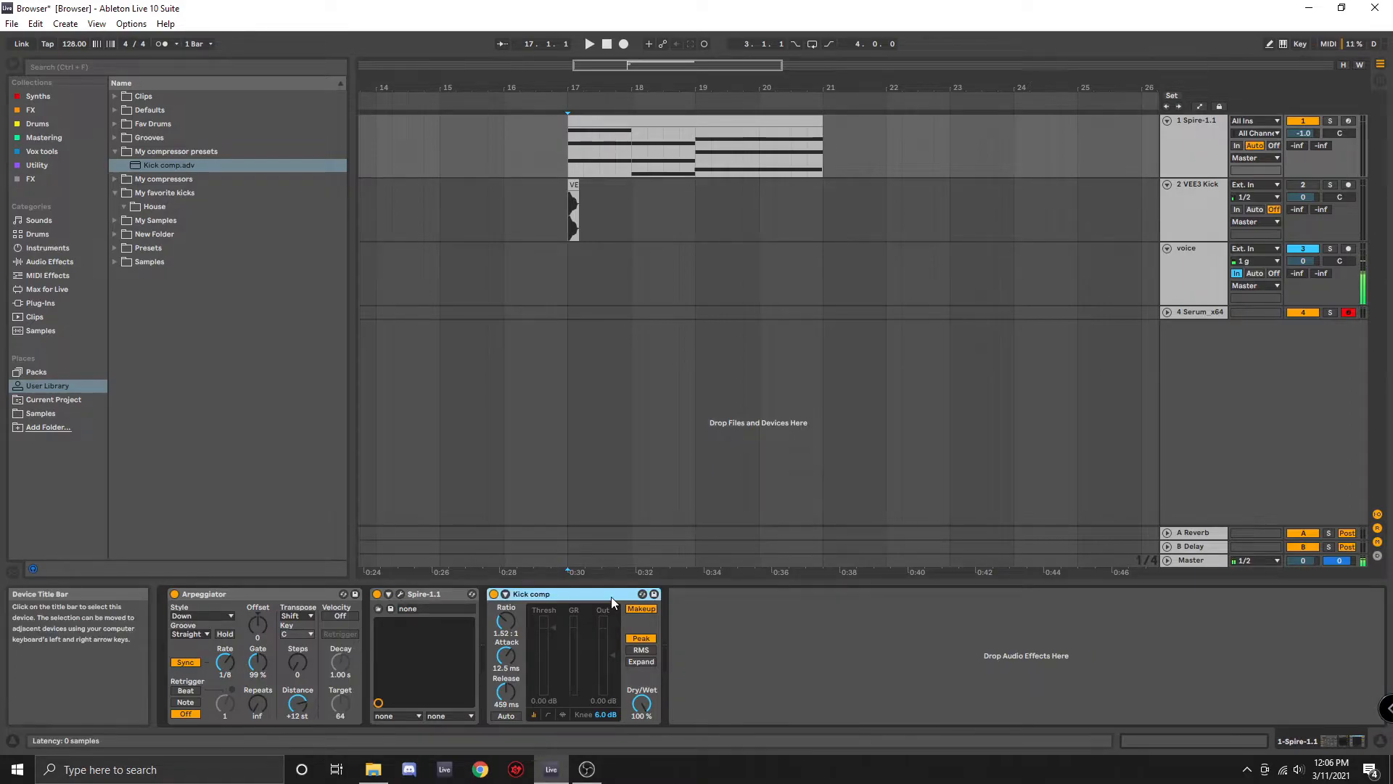
key(Delete)
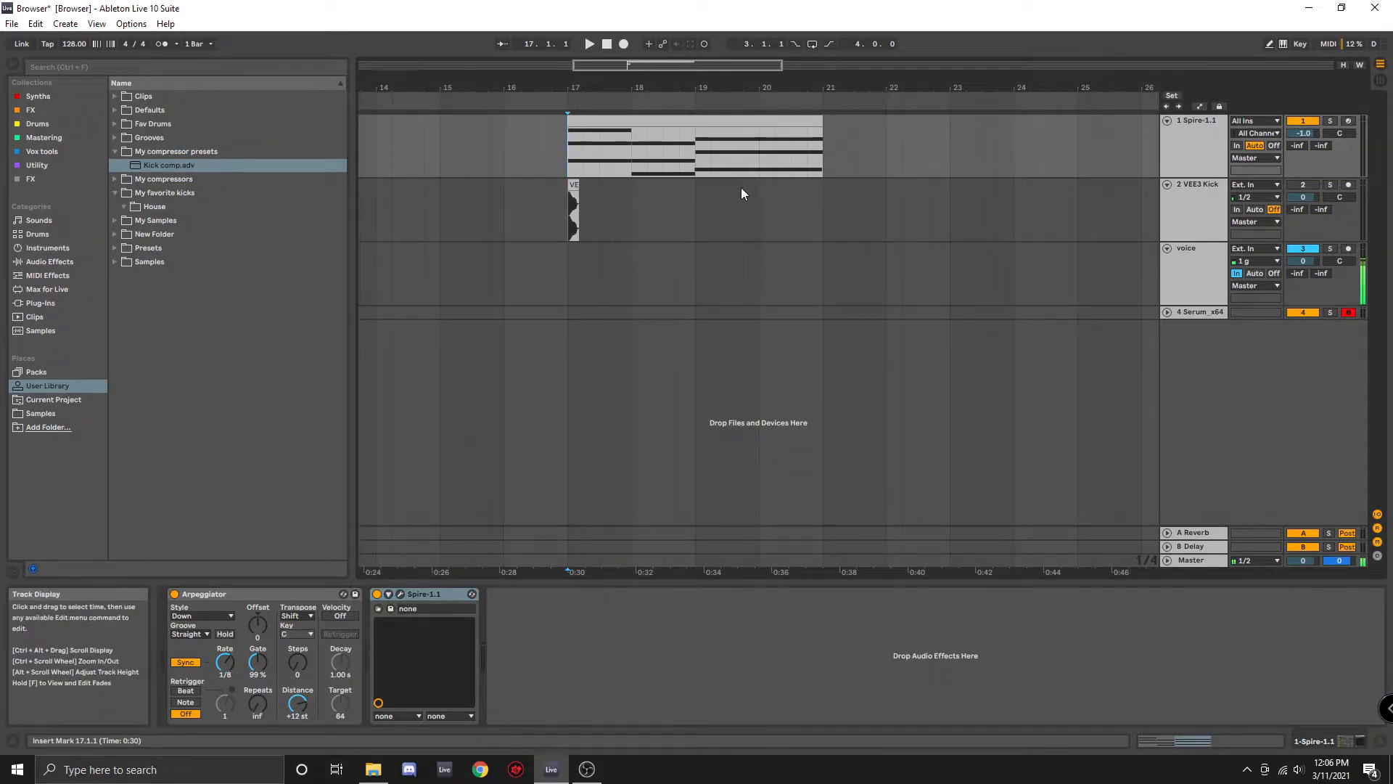
Add a Reverb to the Spire-1.1 track by searching Audio Effects for "rever", playing the clip before and after
key(space)
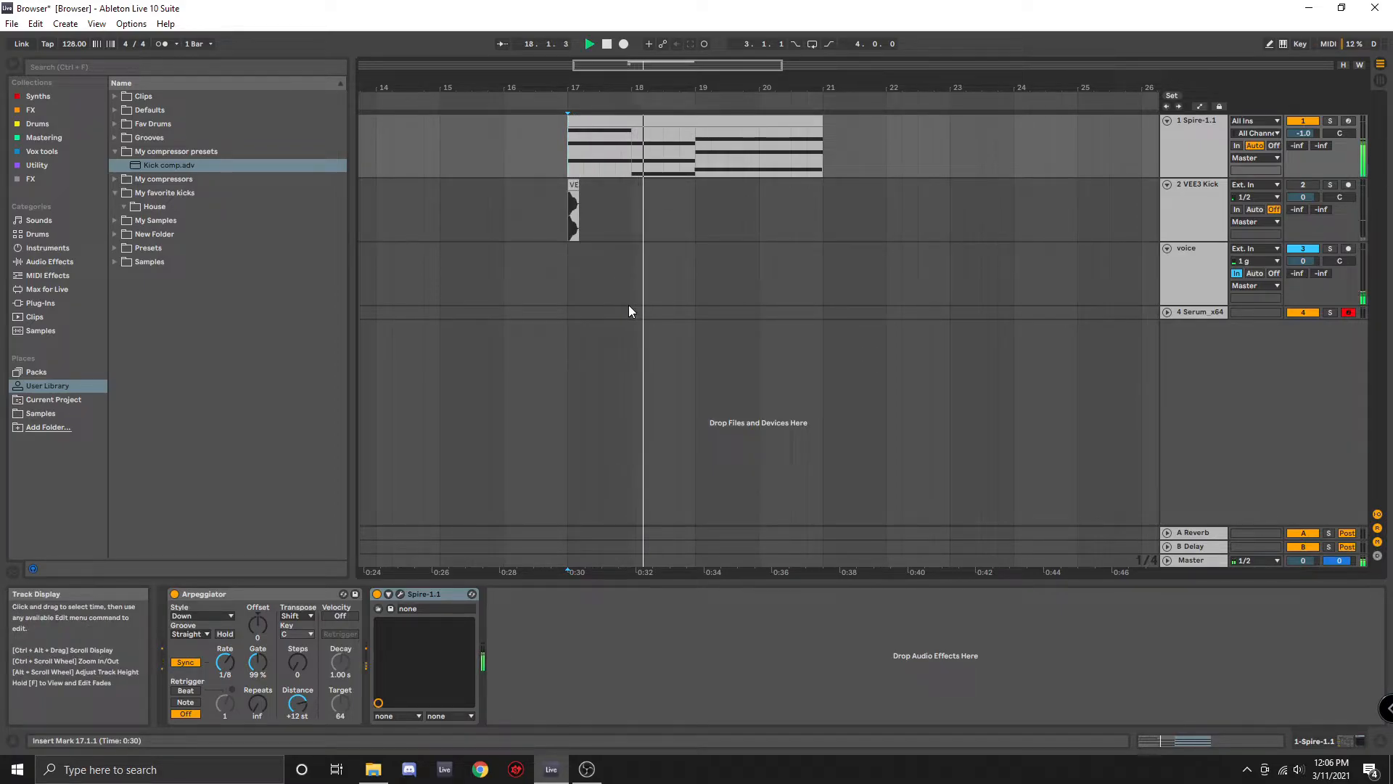
key(space)
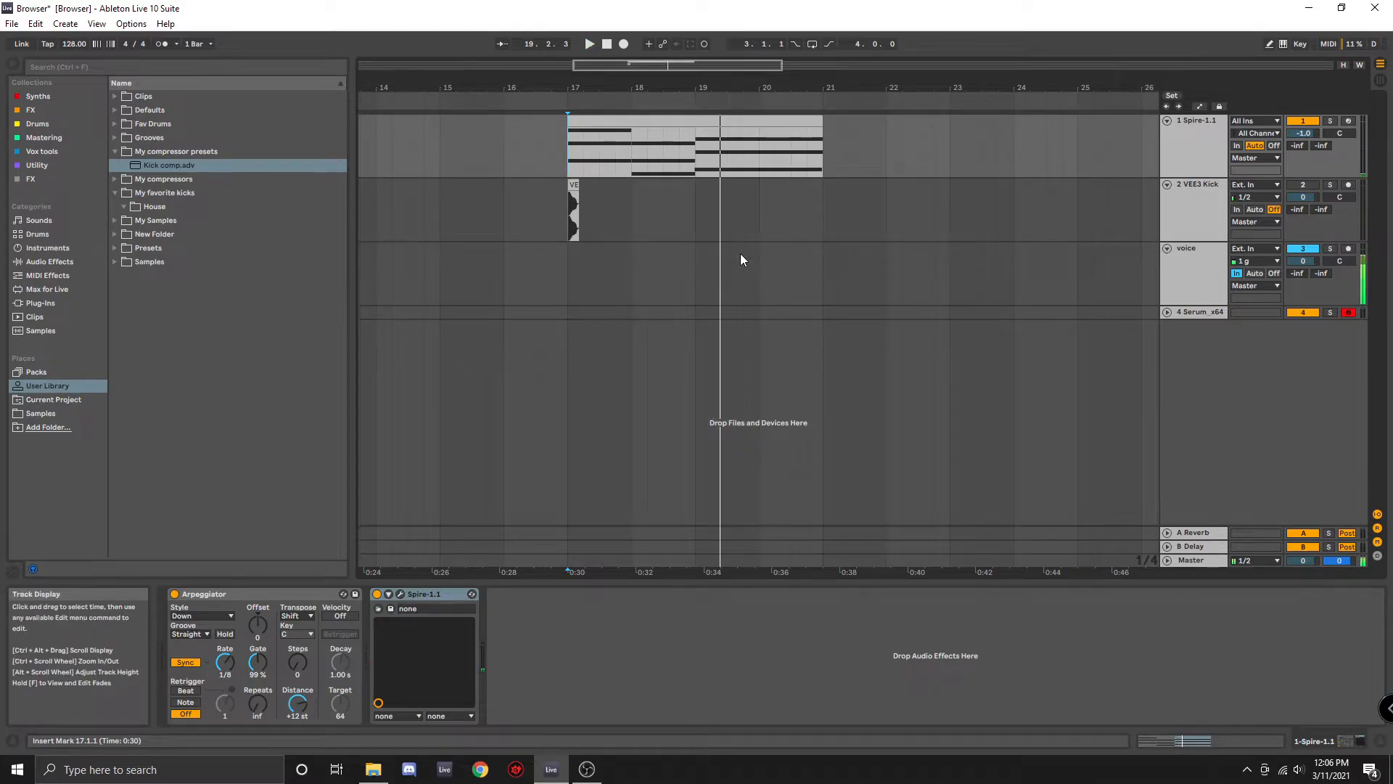
click(127, 65)
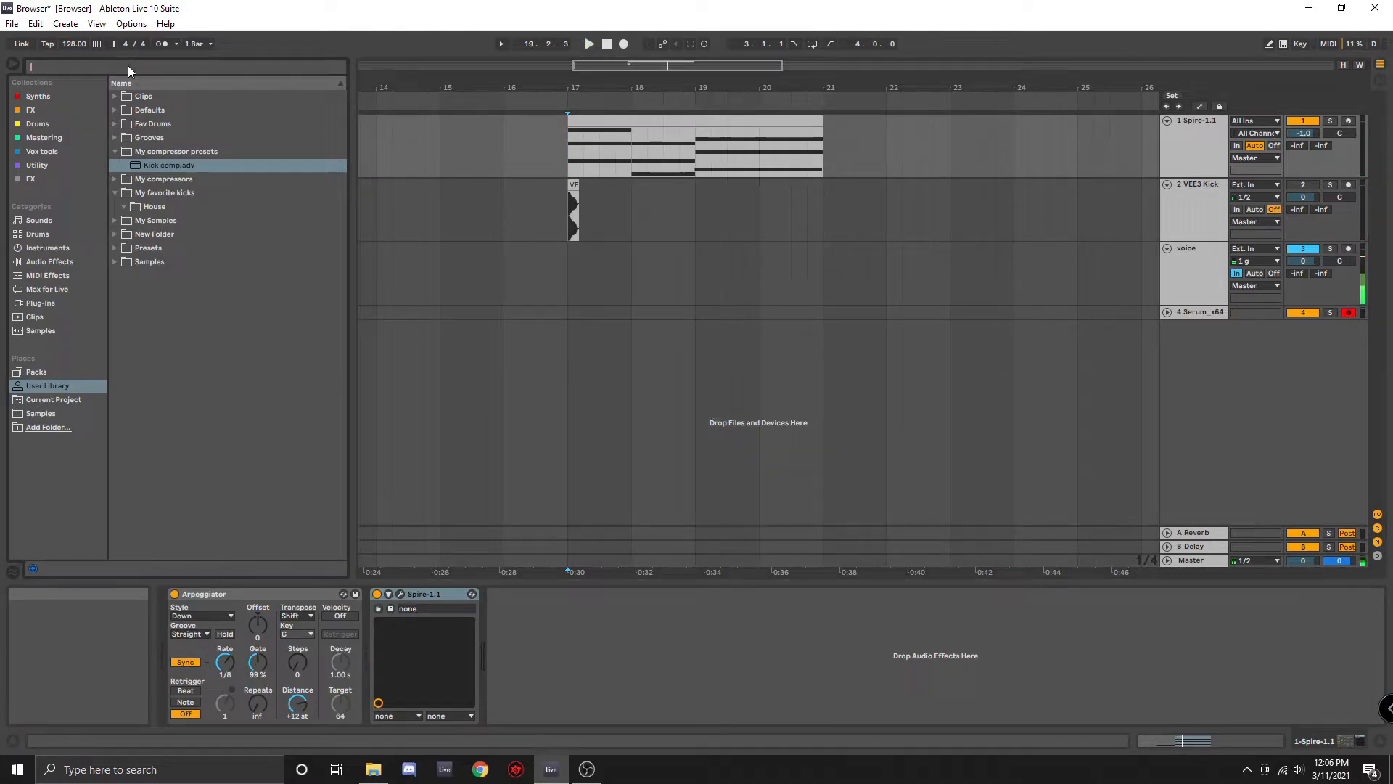
text(rever)
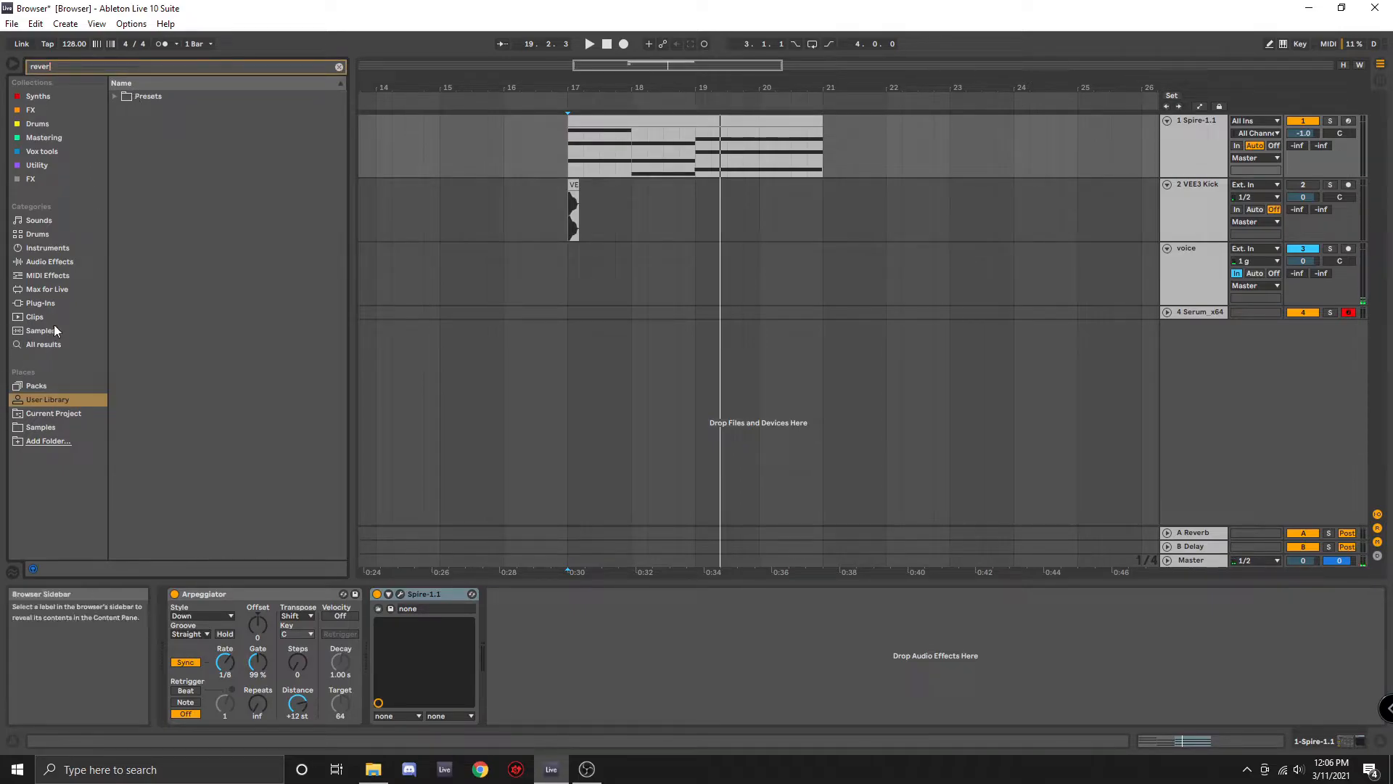
click(51, 264)
double_click(125, 151)
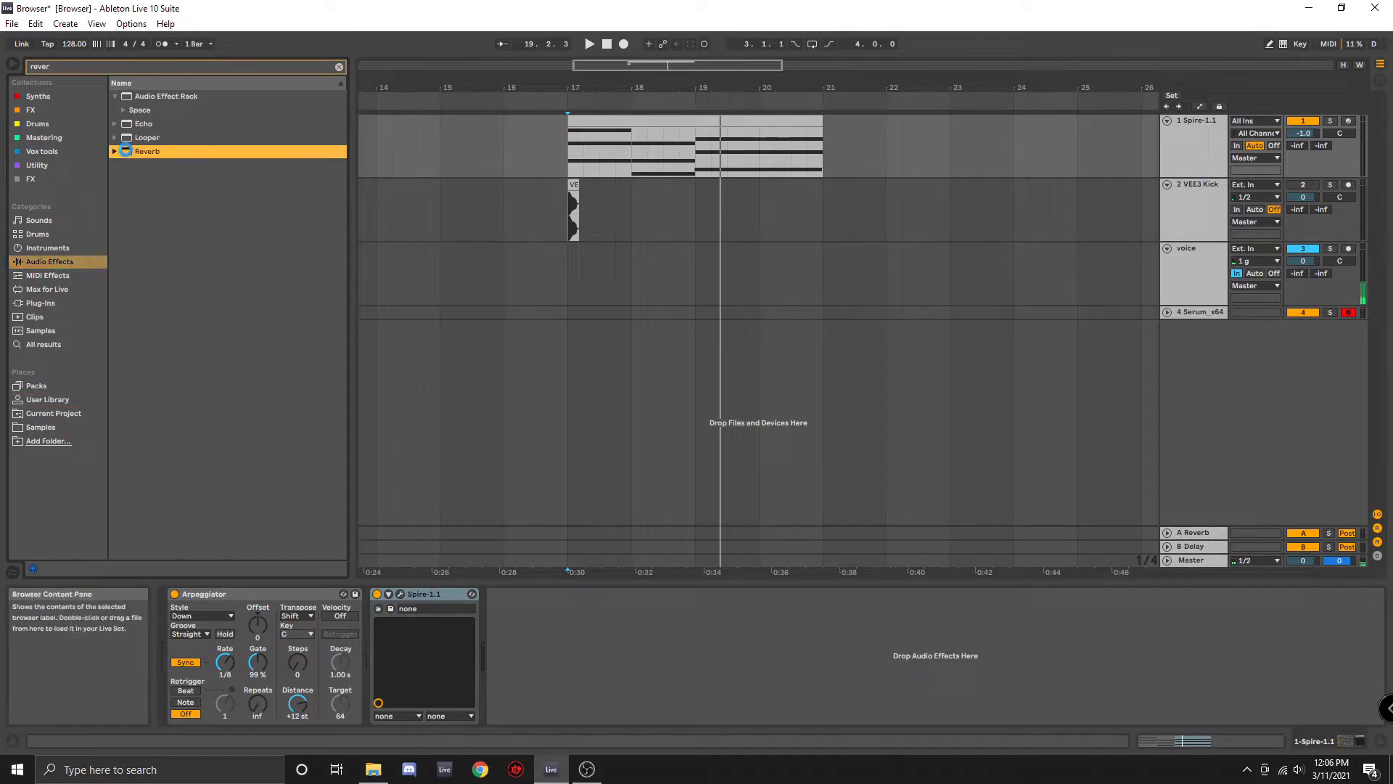
key(space)
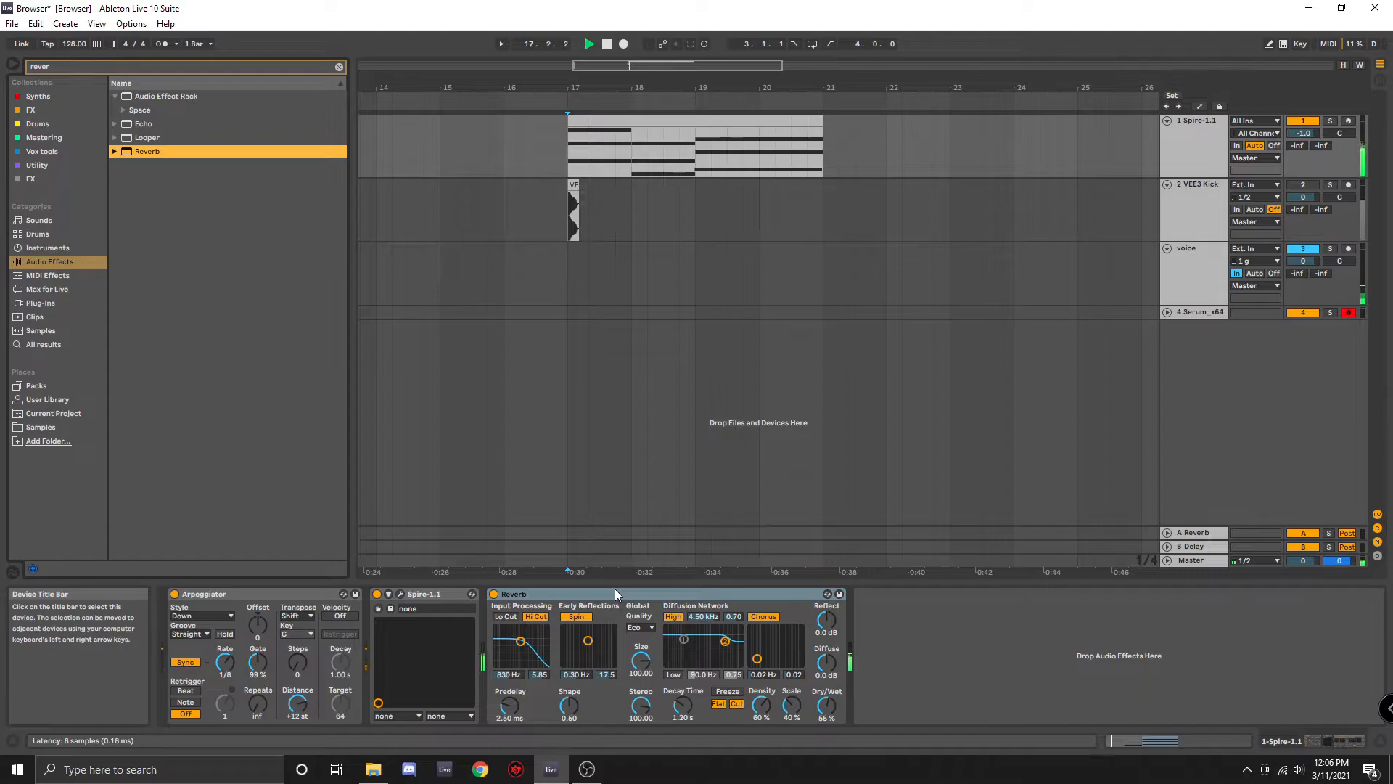
key(space)
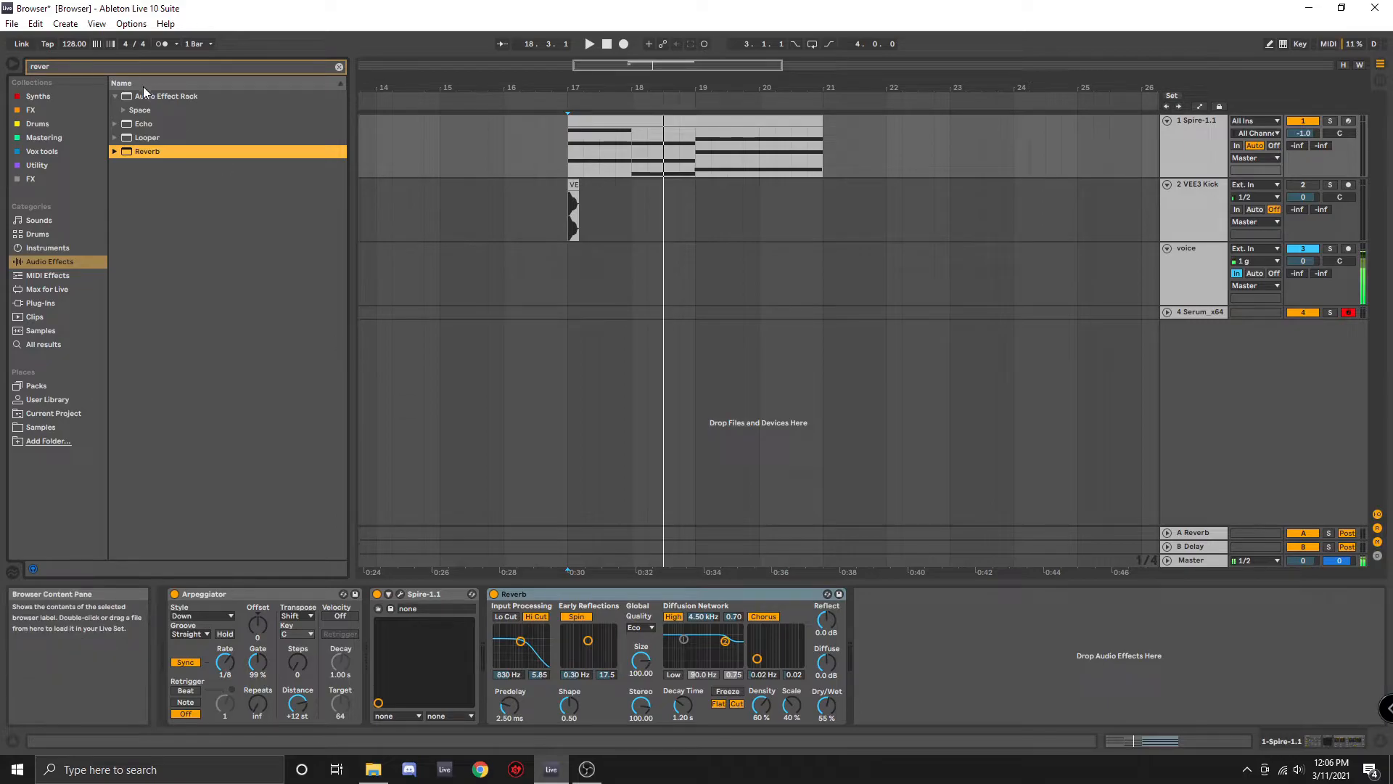
Search the plug-ins for "trans" and insert TransX Wide Stereo between Spire-1.1 and the Reverb
click(59, 64)
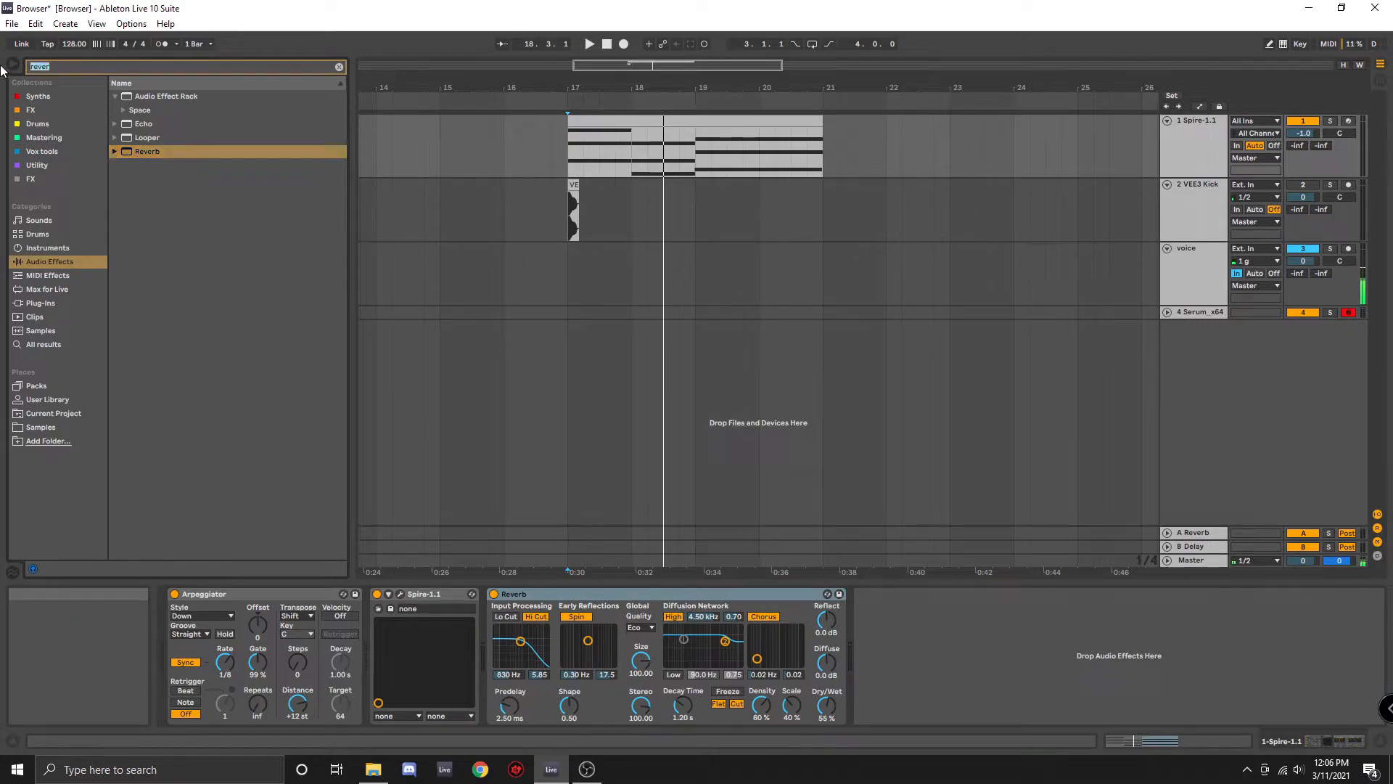
text(trans)
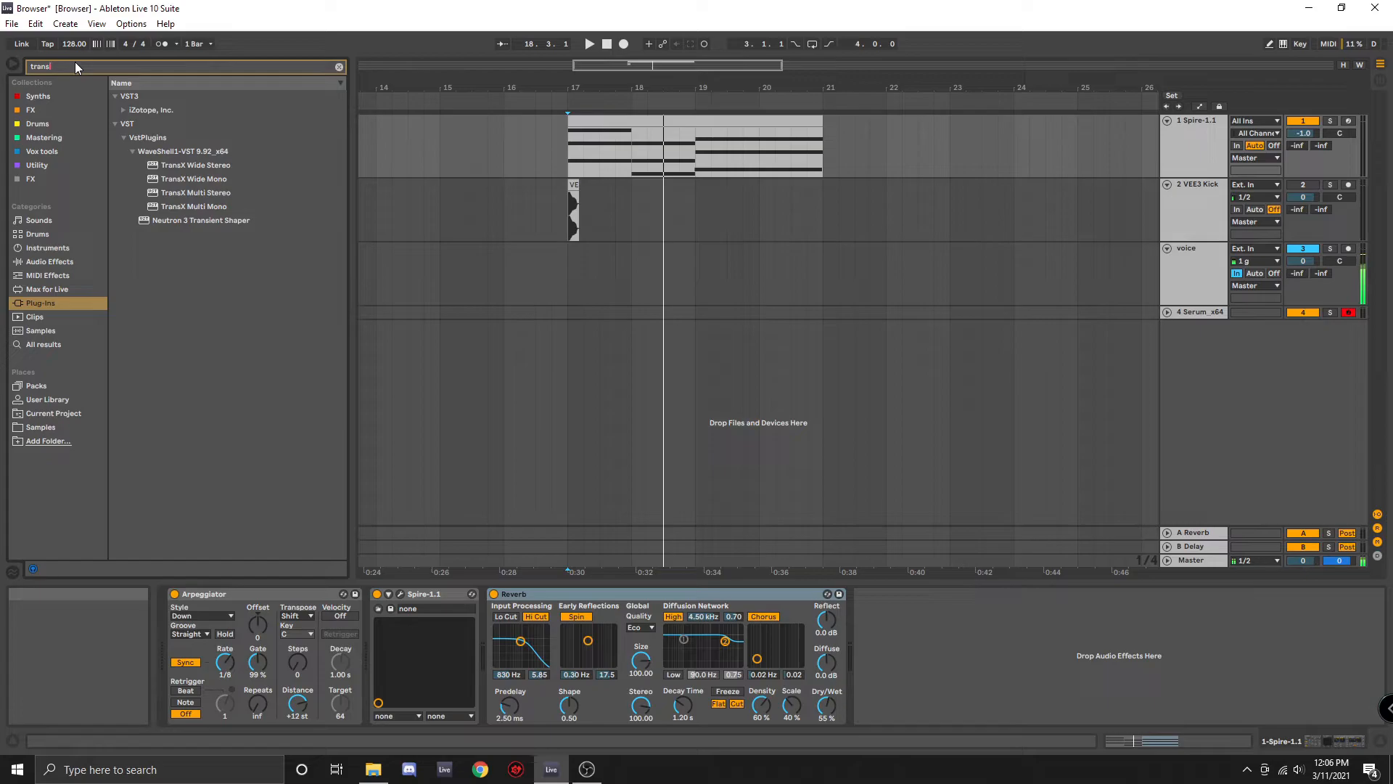
drag(182, 166, 483, 637)
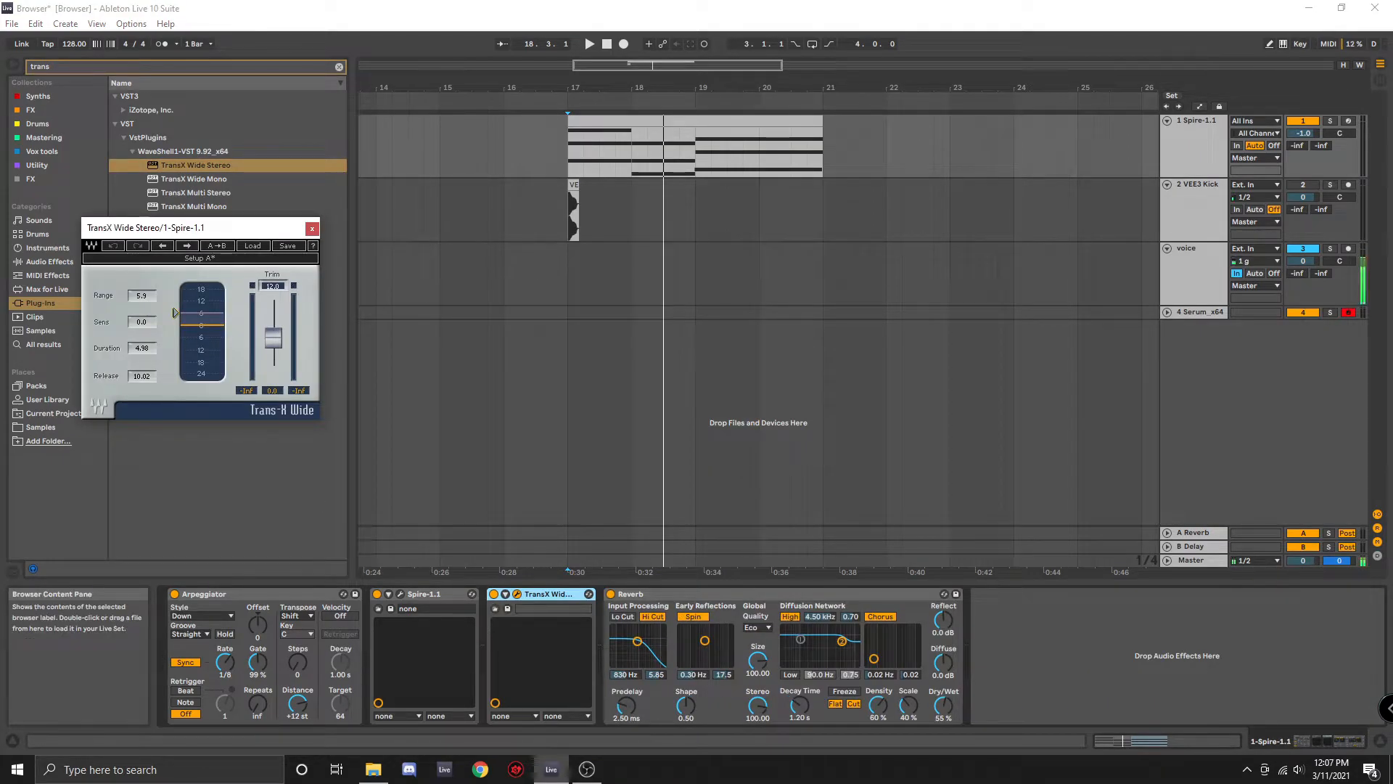
Set TransX Wide's range to -19.0, sens to 10.0 and duration to 14.05 while playing the clip
key(space)
mouse_move(174, 312)
mouse_down()
mouse_move(174, 362)
mouse_move(149, 328)
mouse_up()
key(space)
key(space)
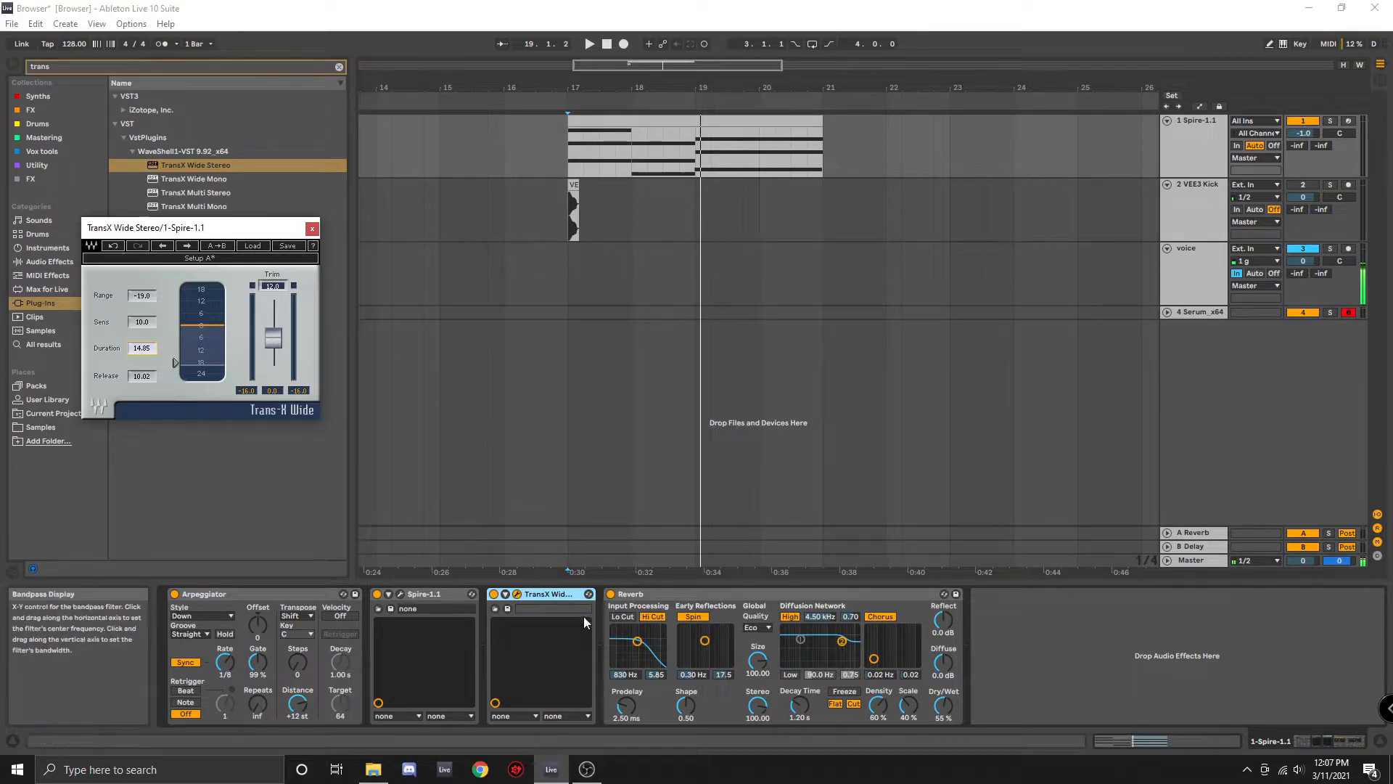
Group TransX Wide Stereo and the Reverb into an Audio Effect Rack
click(550, 595)
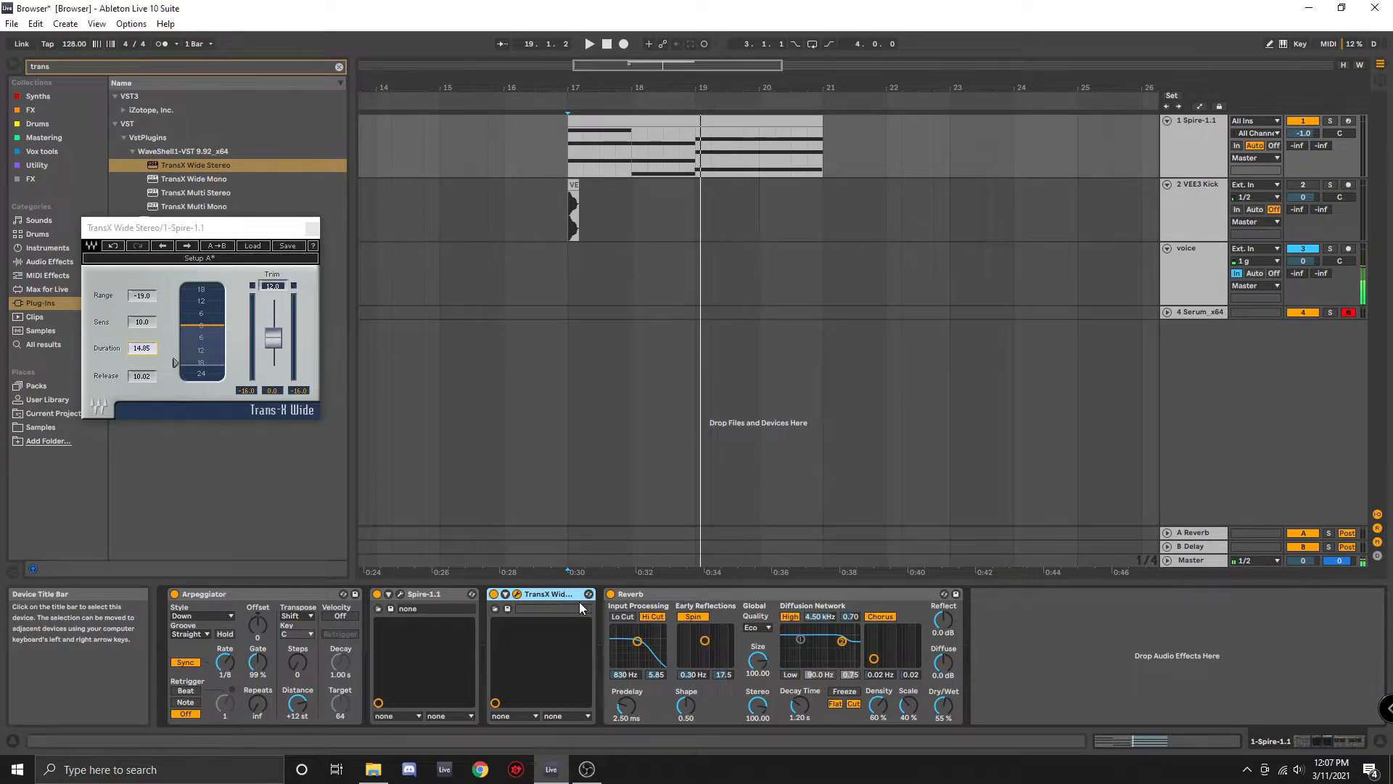
shift+click(672, 598)
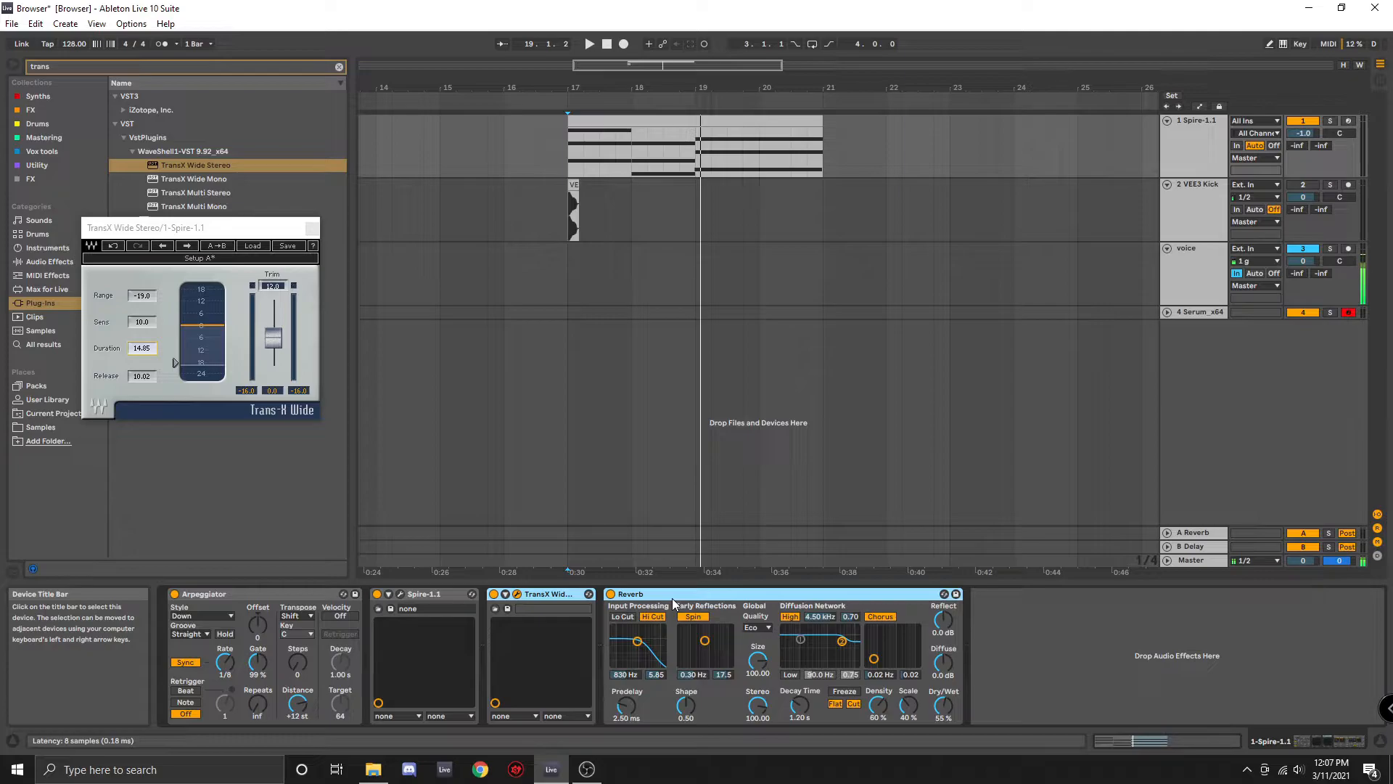
key(ctrl+g)
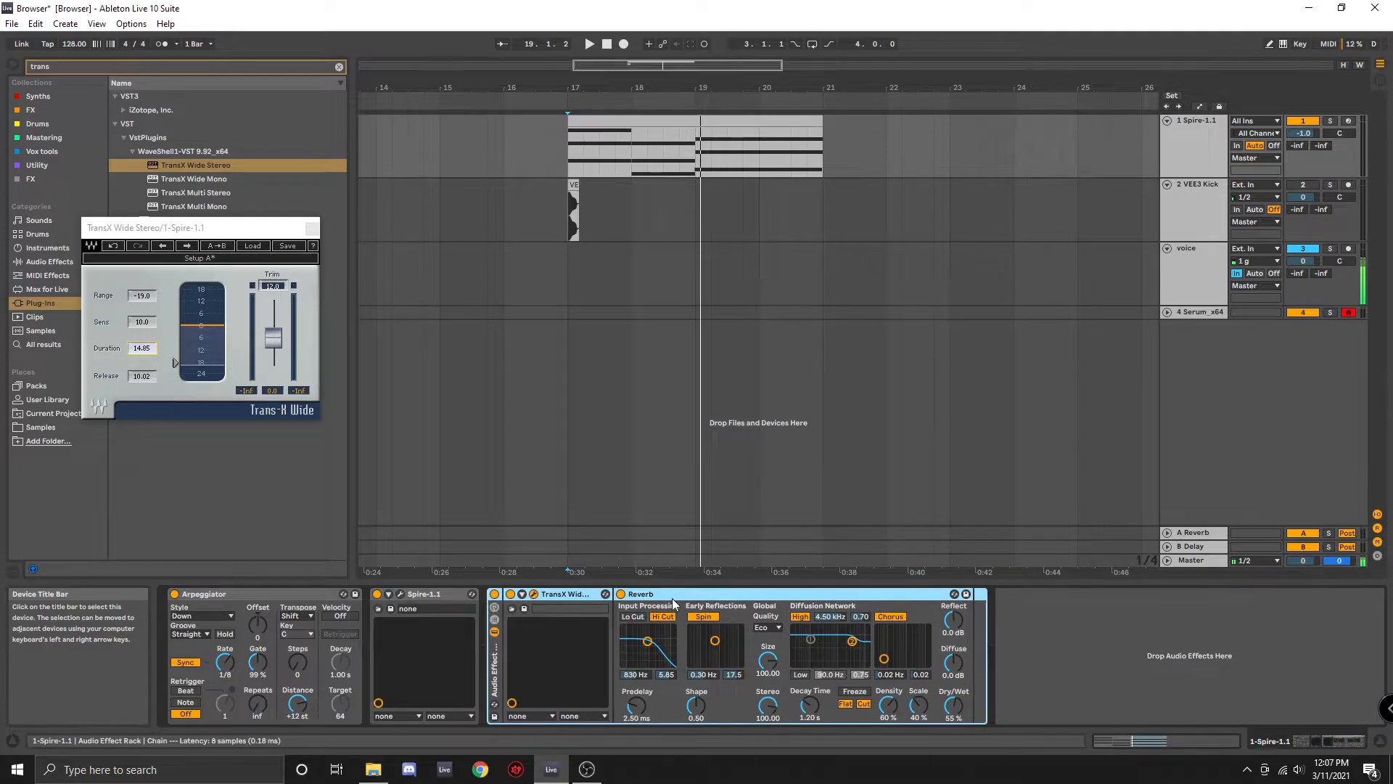
Show the Audio Effect Rack's chain list and create a second, empty chain below the effects chain
click(496, 623)
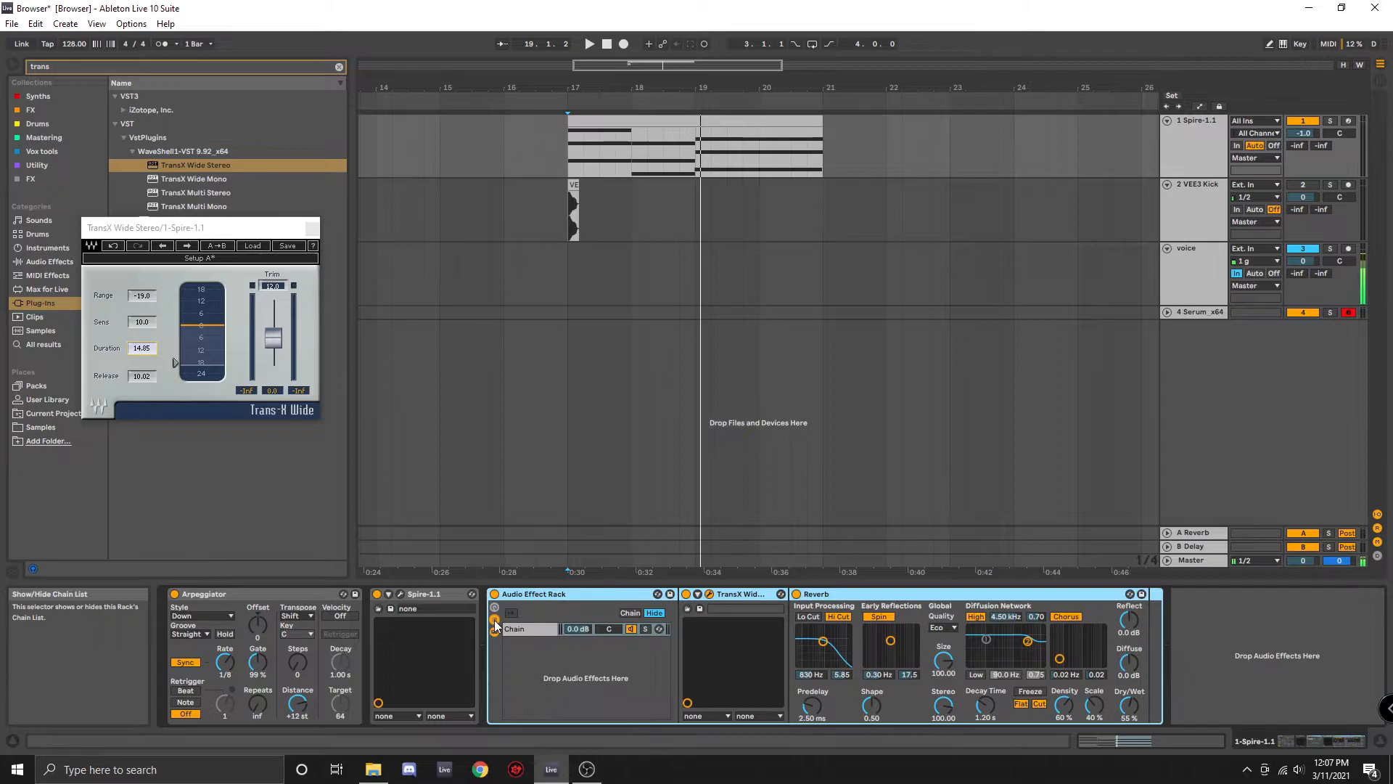
click(533, 647)
click(555, 656)
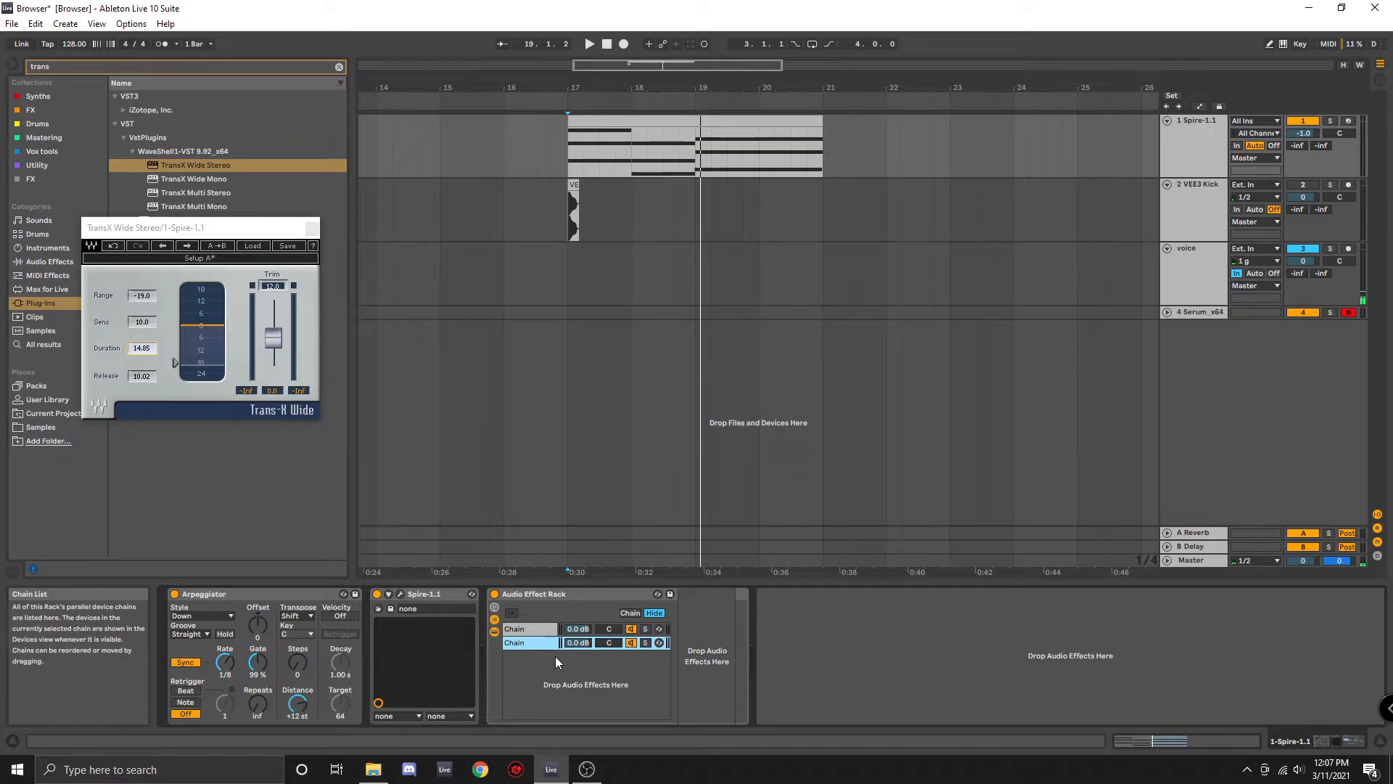
click(546, 630)
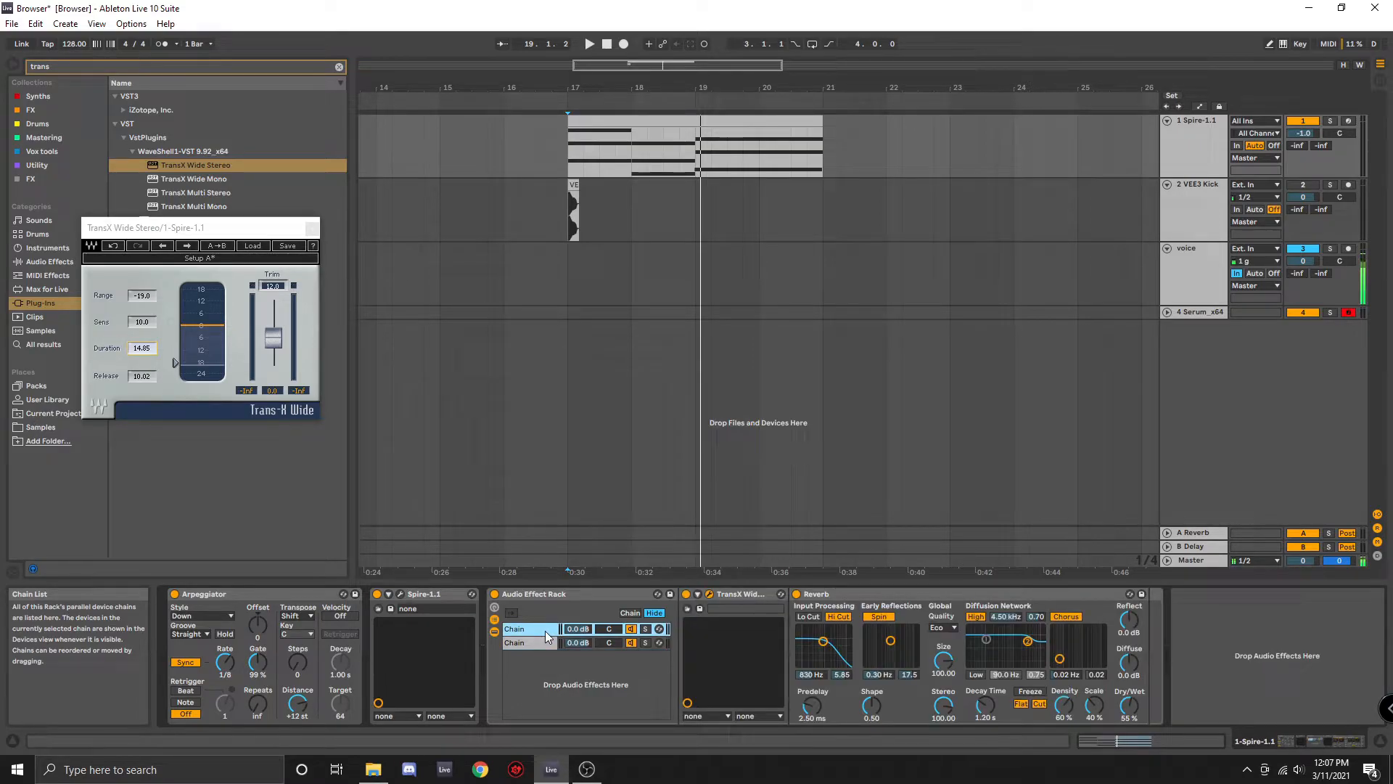
click(541, 642)
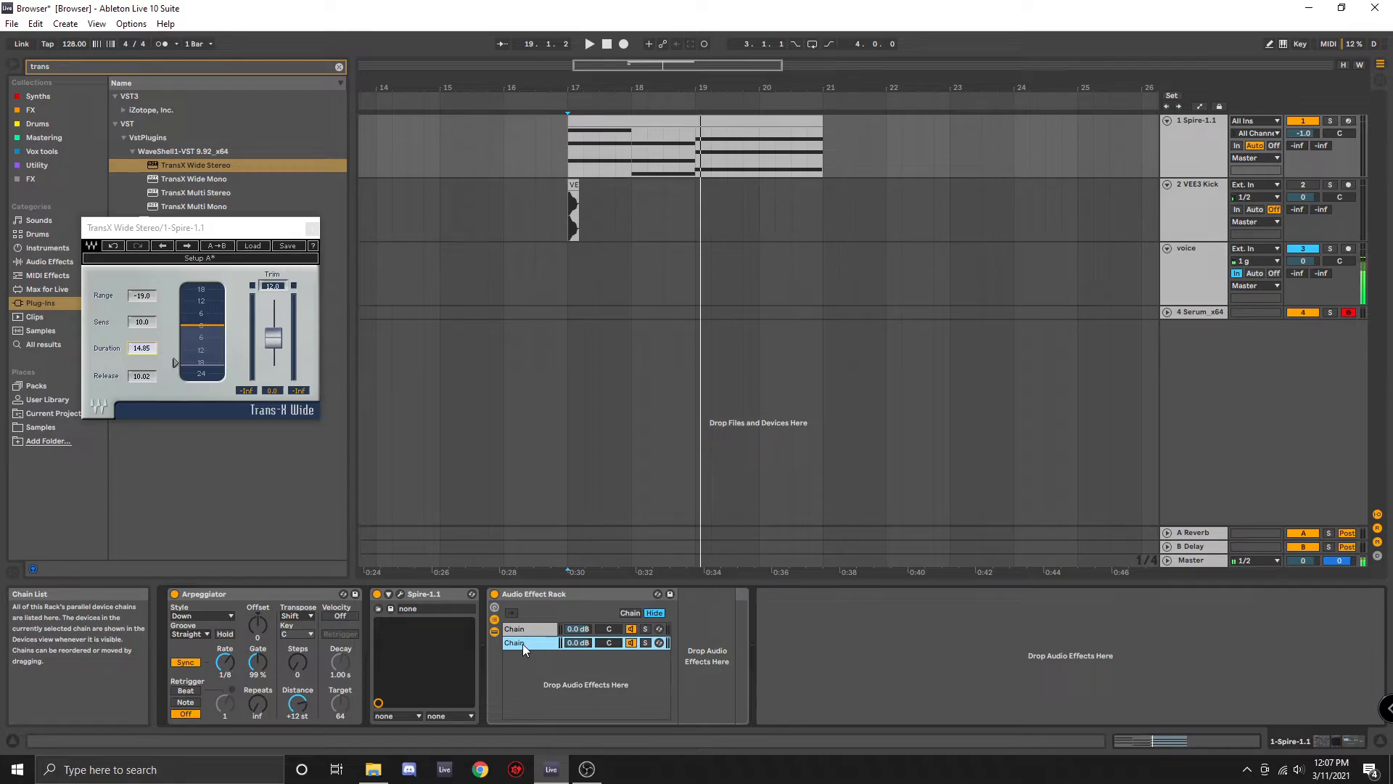
Play the clip through both chains, and set the effects chain's volume to -10.0 dB and the Reverb's Dry/Wet to 100%
key(space)
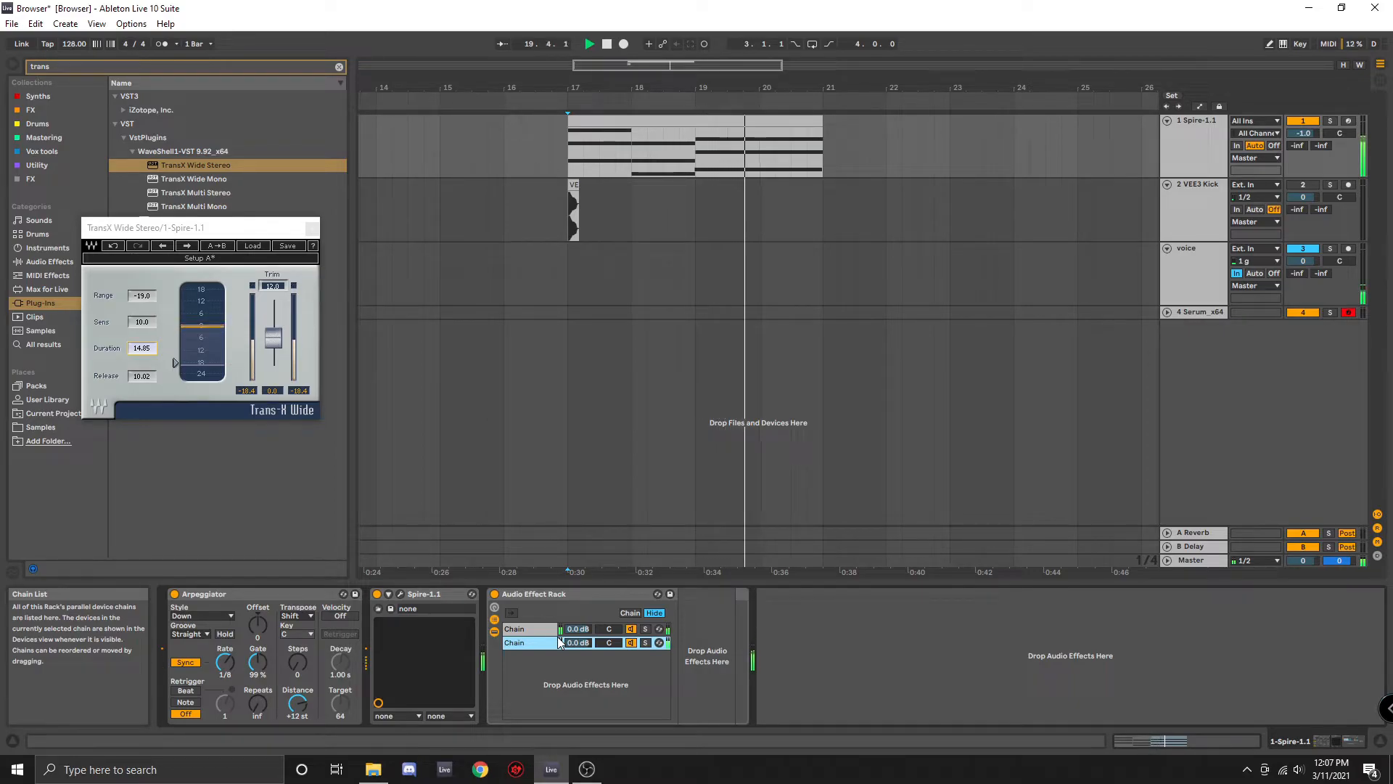
click(579, 630)
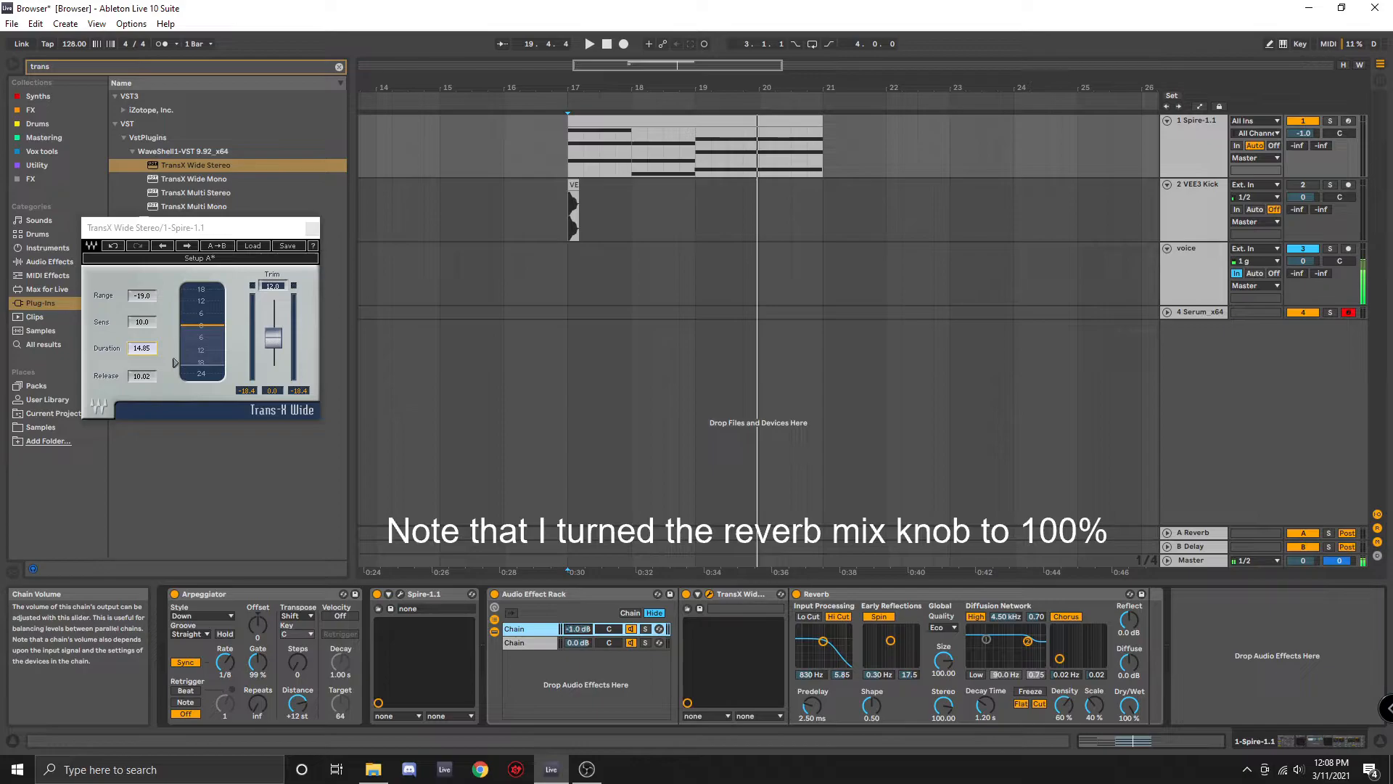
drag(579, 629, 579, 636)
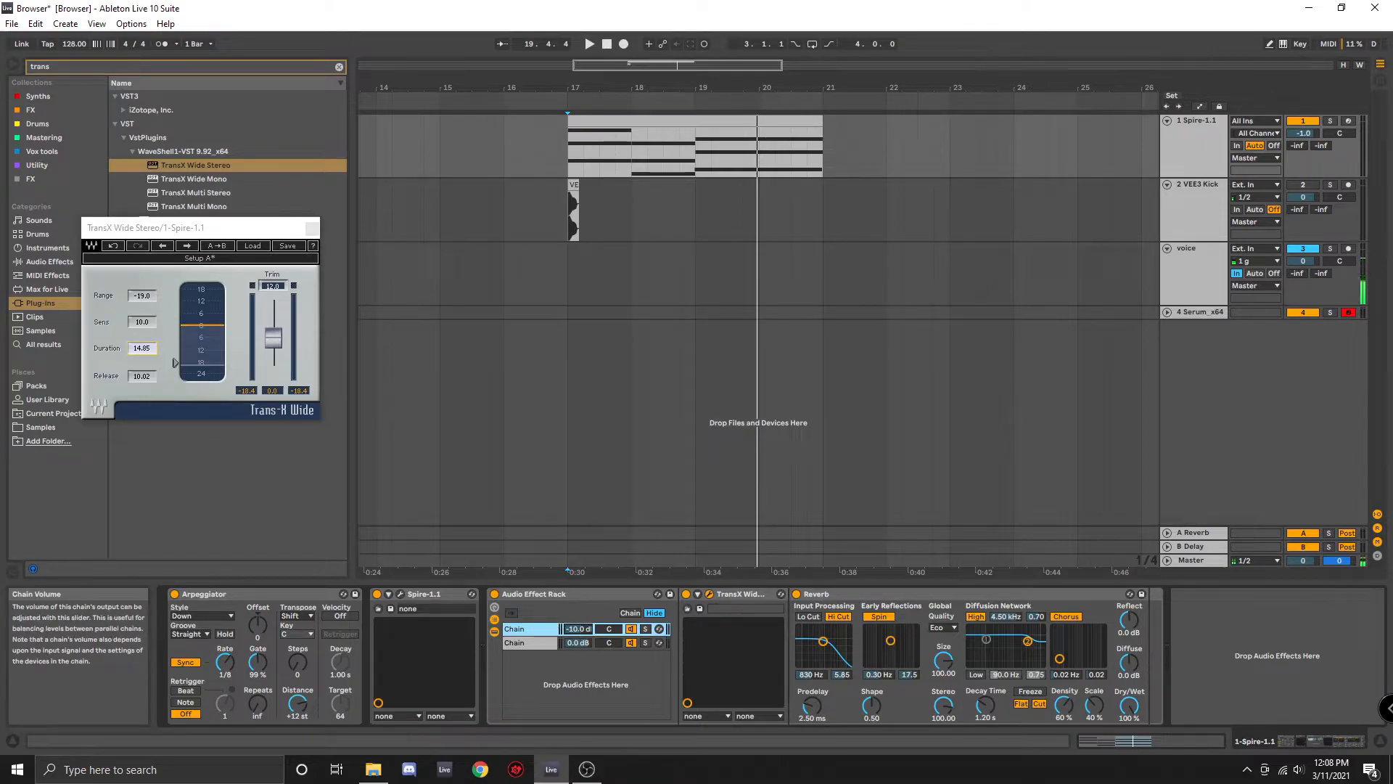
Rename the rack's effects chain to "Wet" and the empty chain to "Dry"
click(537, 642)
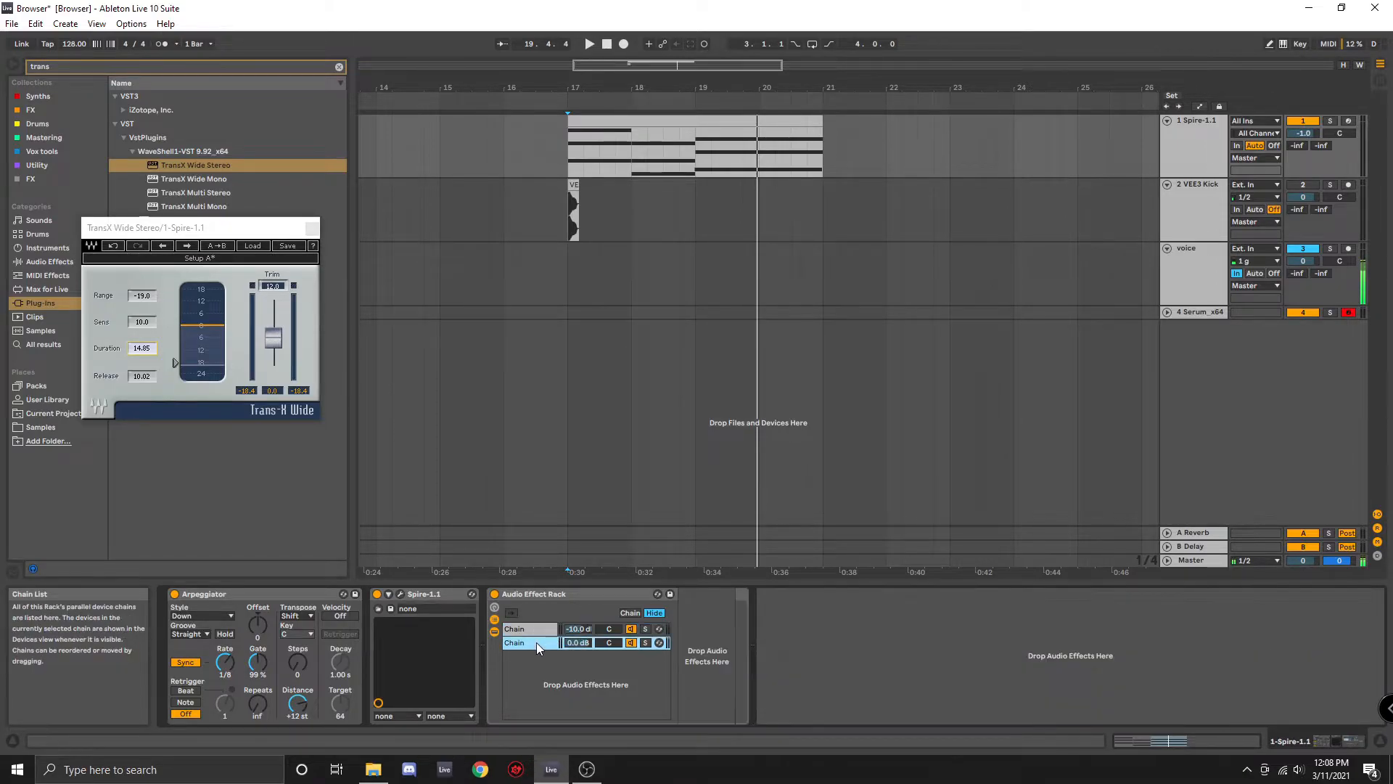
right_click(531, 630)
click(569, 521)
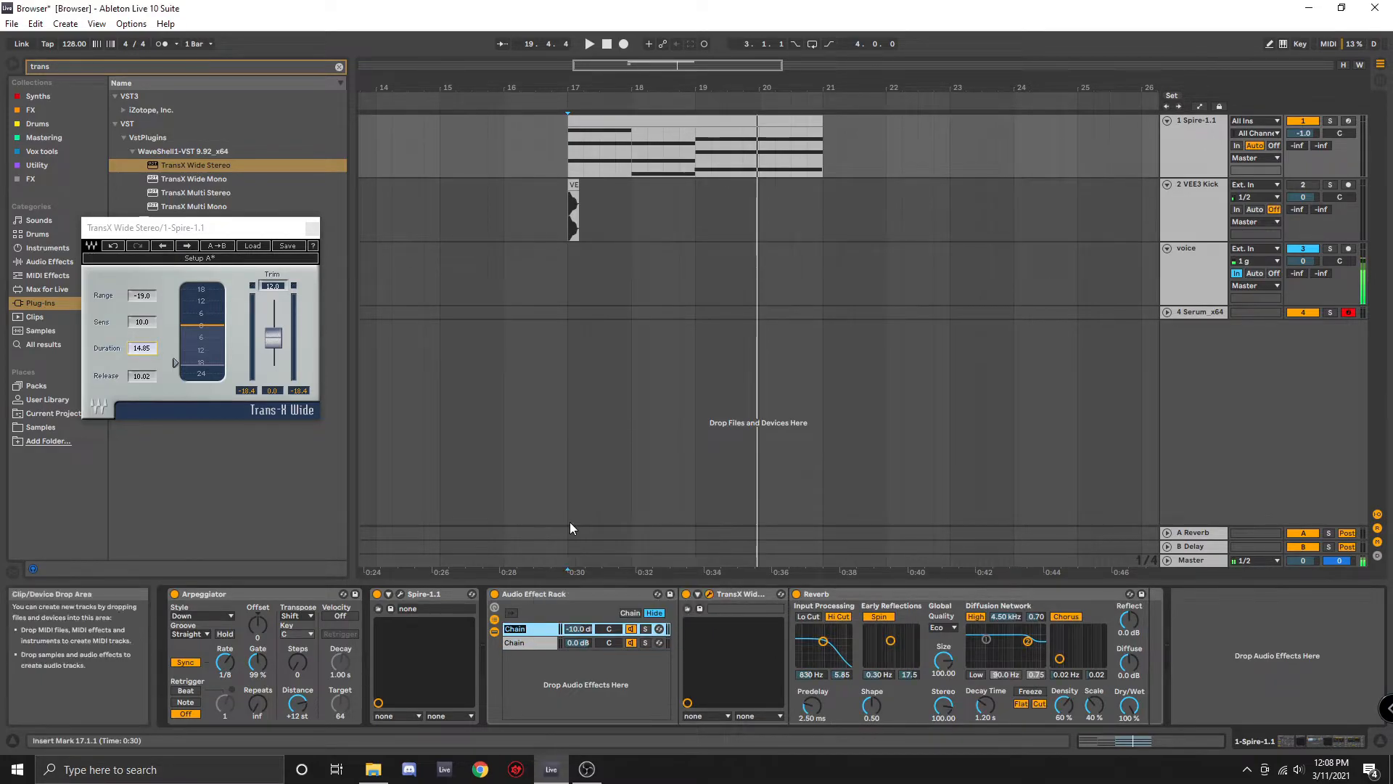
text(Wet)
key(Return)
click(537, 643)
text(Dry)
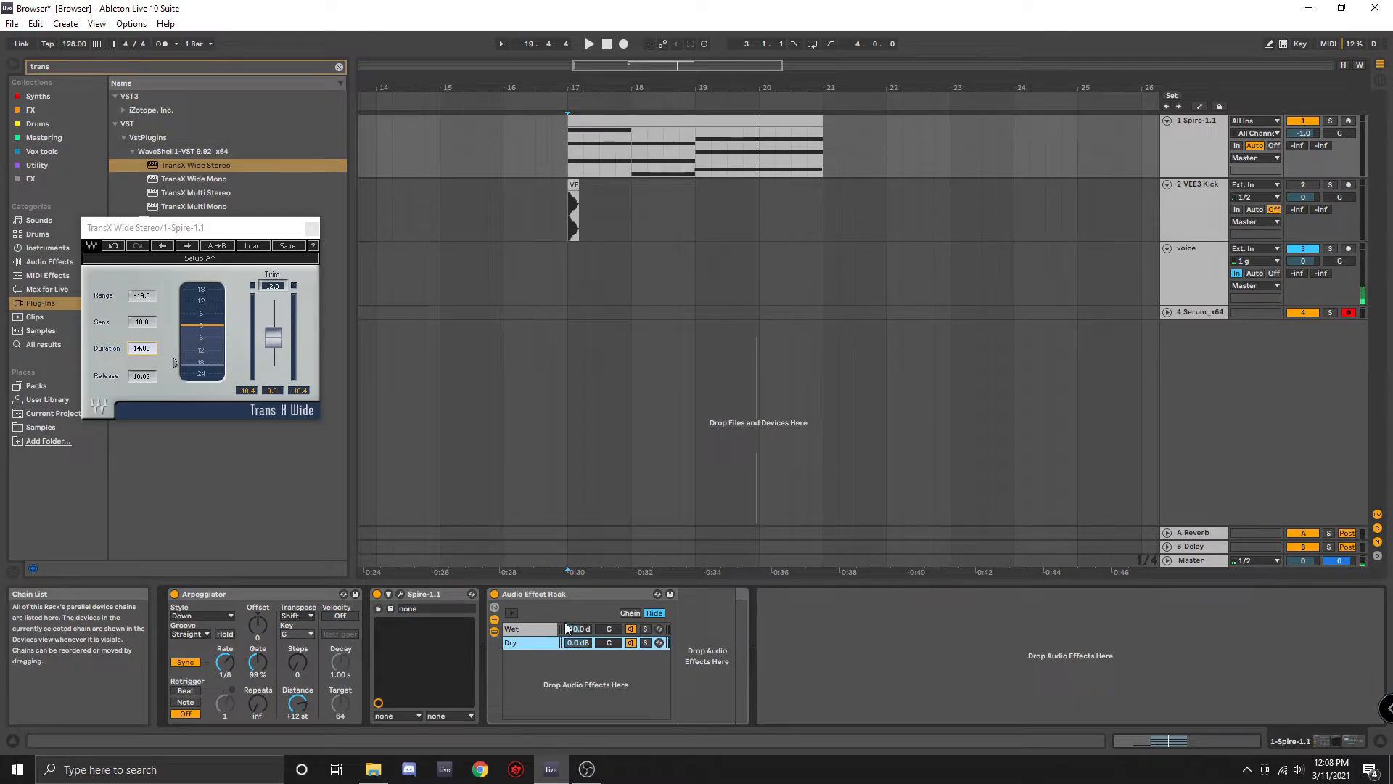
Set the Wet chain's volume to -1.0 dB and deactivate TransX Wide Stereo, playing the clip to compare the sound
mouse_move(580, 630)
mouse_down()
mouse_move(580, 595)
mouse_move(581, 632)
mouse_up()
key(space)
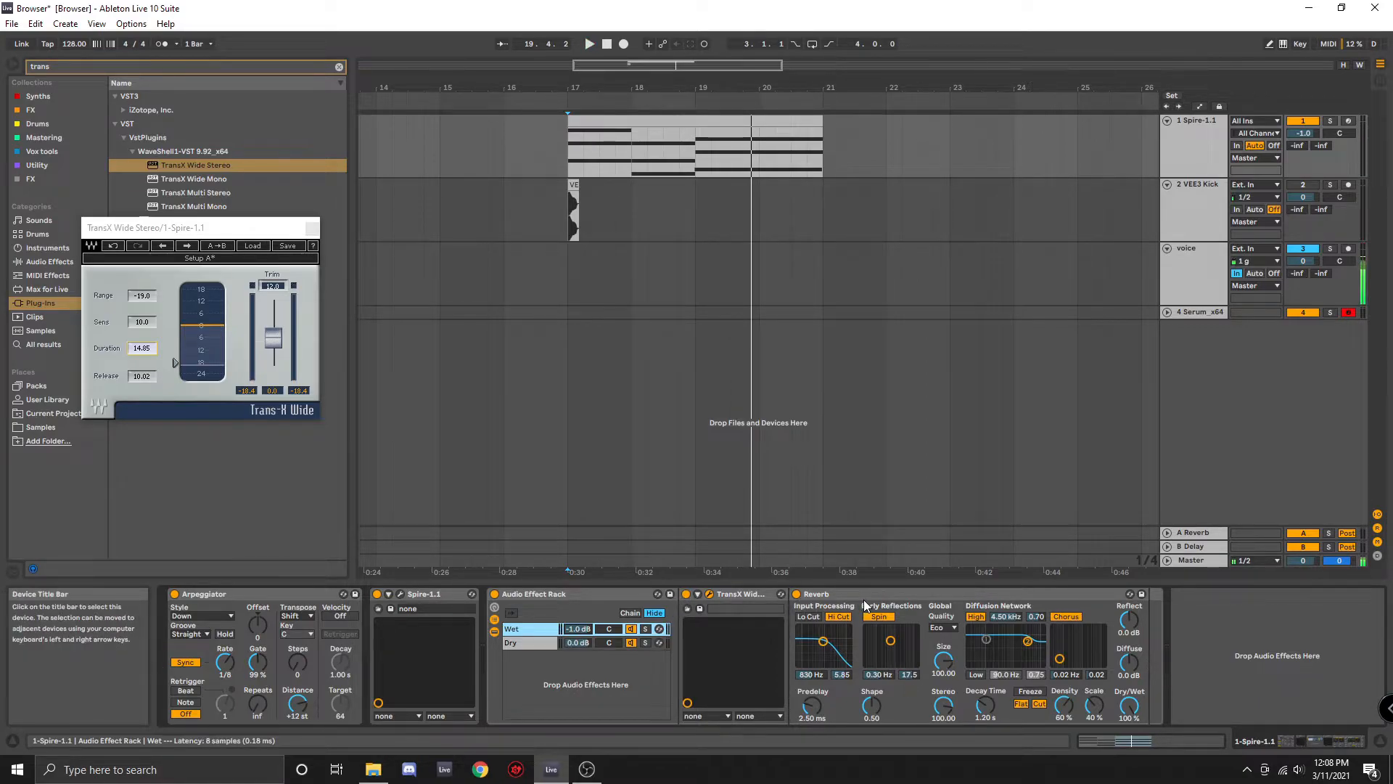
click(686, 594)
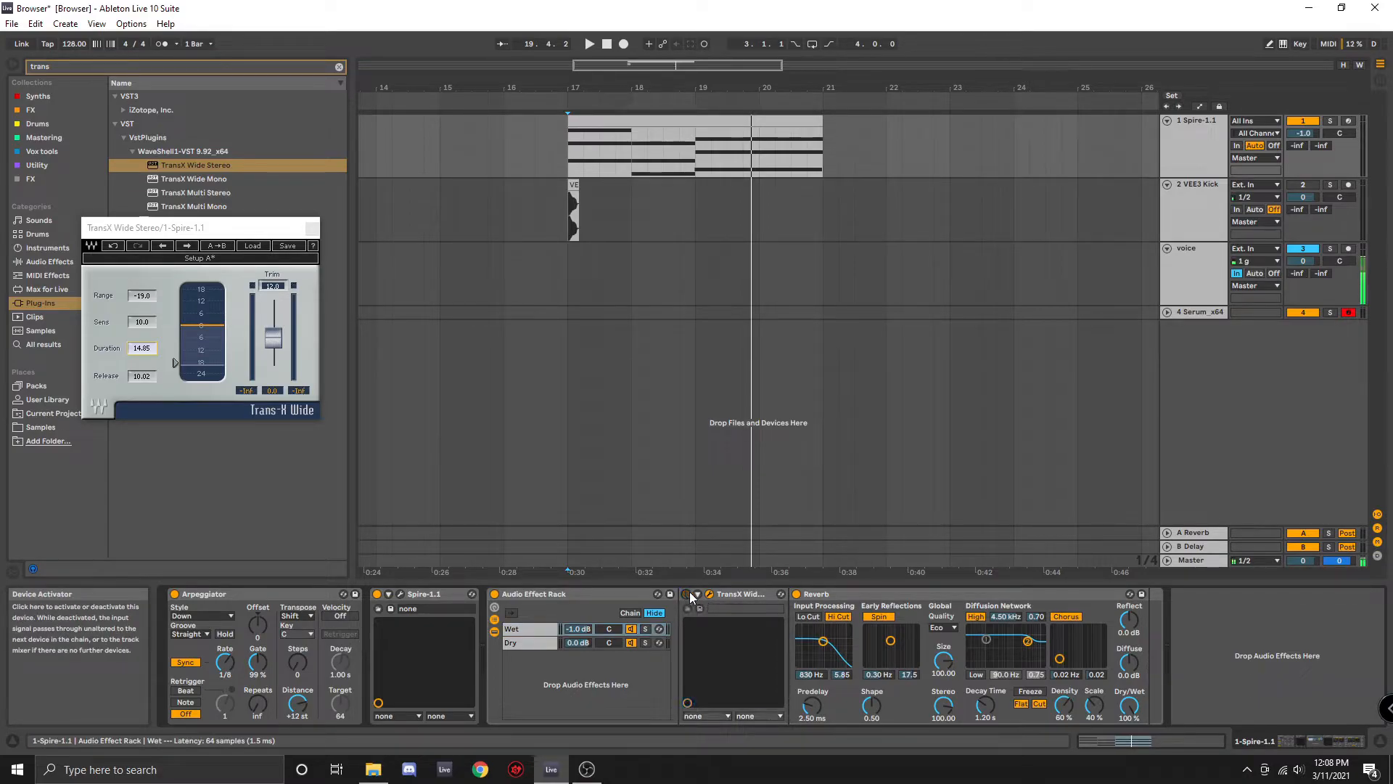
key(space)
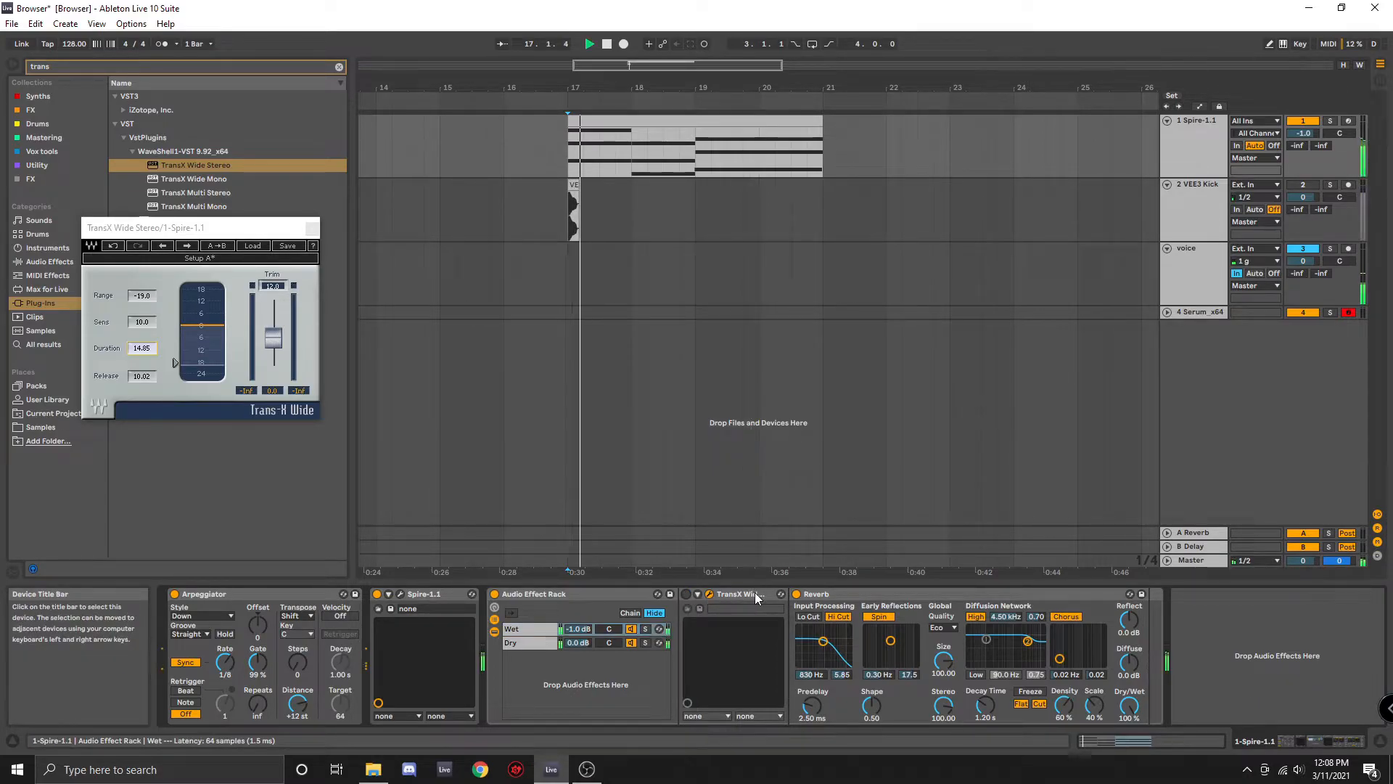
Raise the Wet chain's volume to 0.7 dB and reactivate TransX Wide Stereo, playing the clip to hear the result
drag(583, 633, 584, 626)
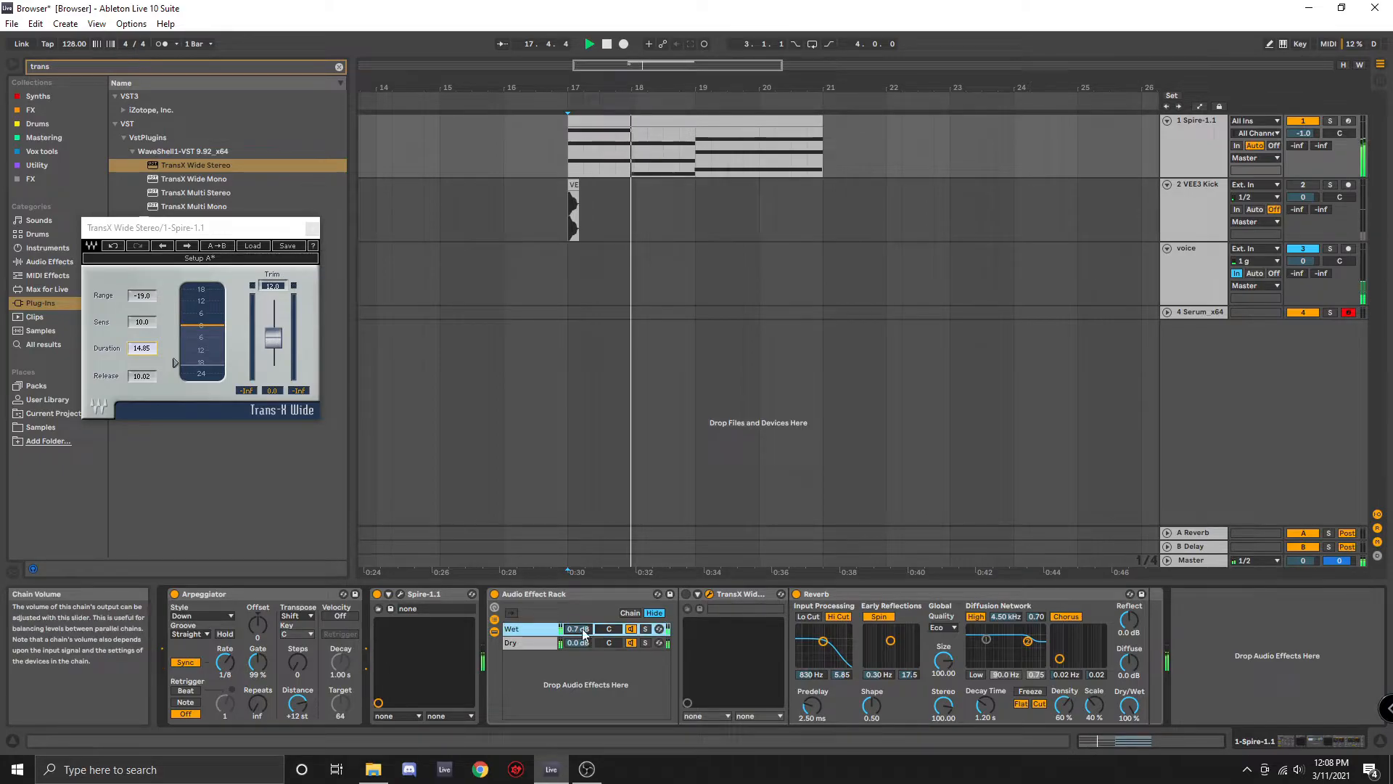
click(687, 594)
key(space)
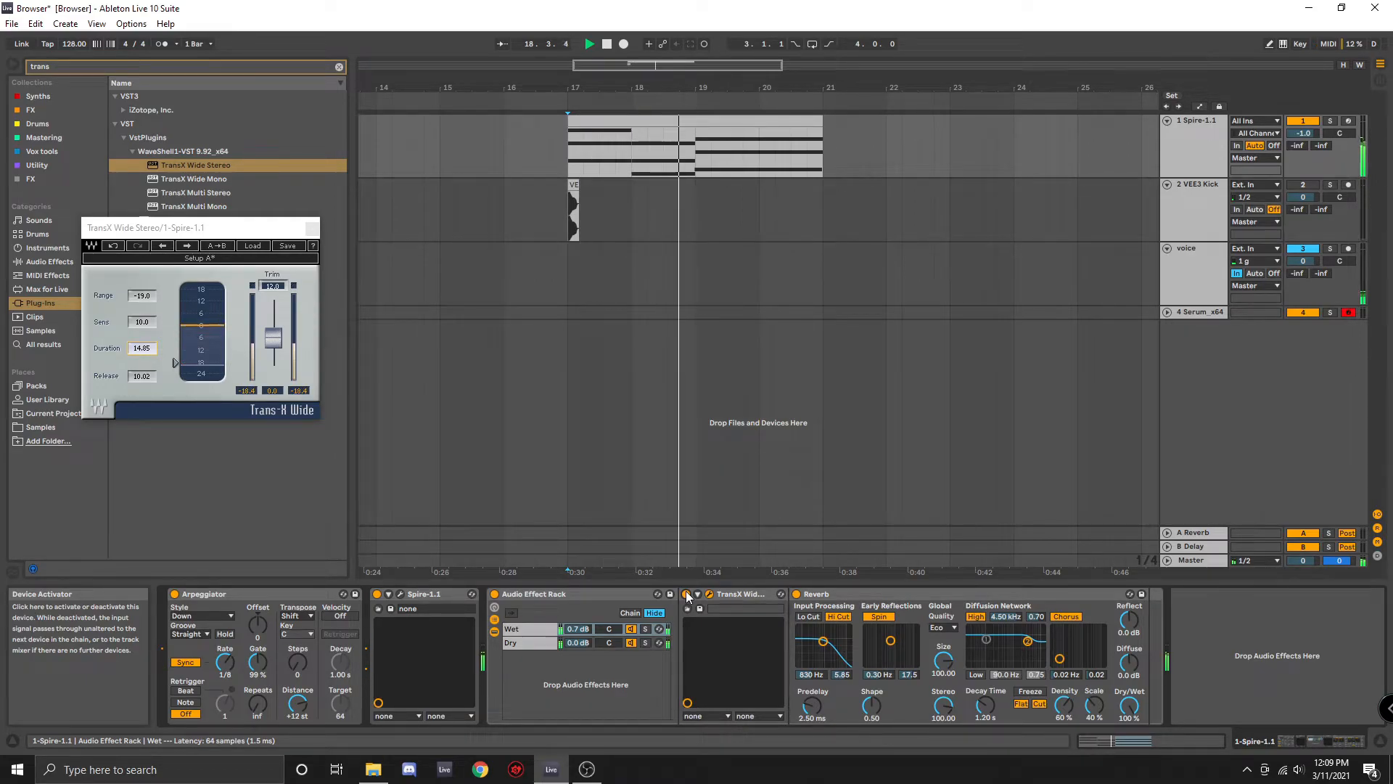
key(space)
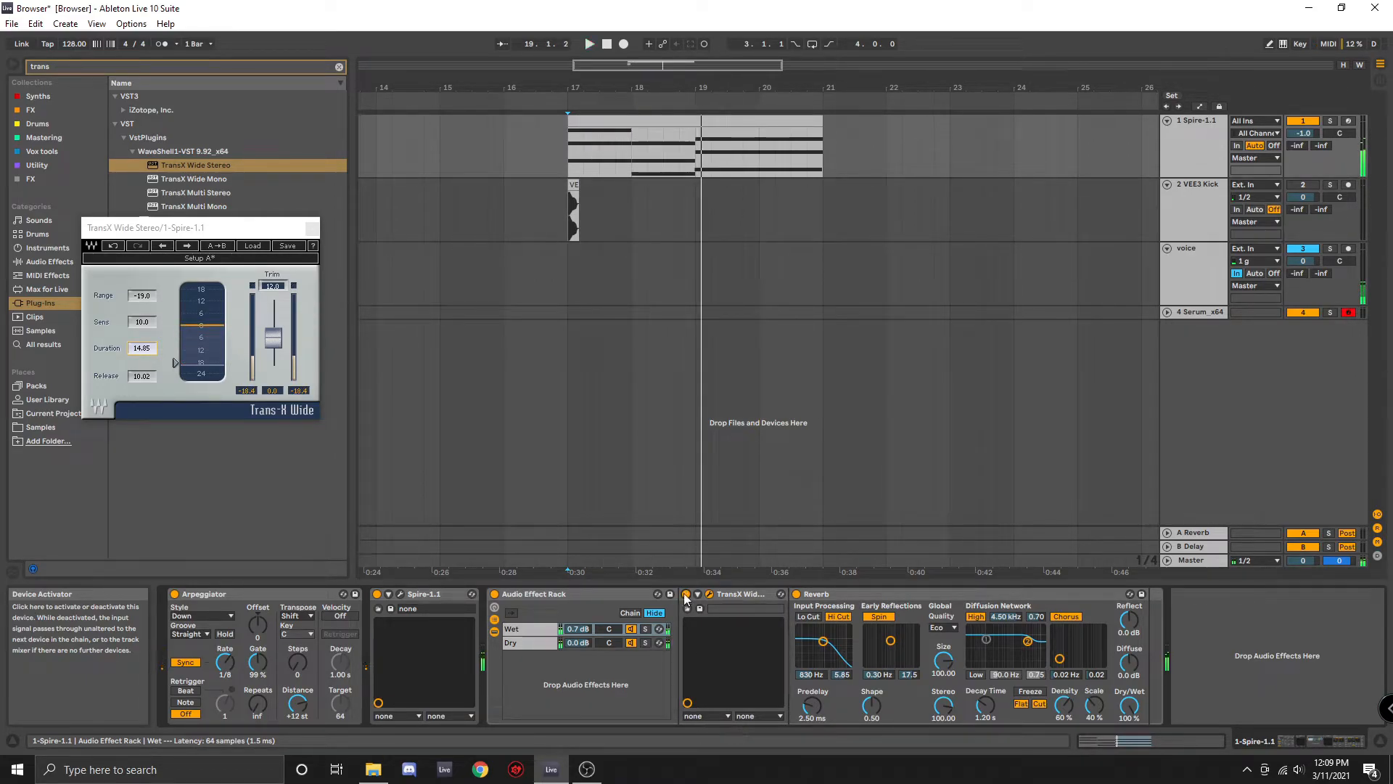
Play the clip with the Wet chain muted, and reactivate the chain to compare the dry and wet sound
click(632, 629)
key(space)
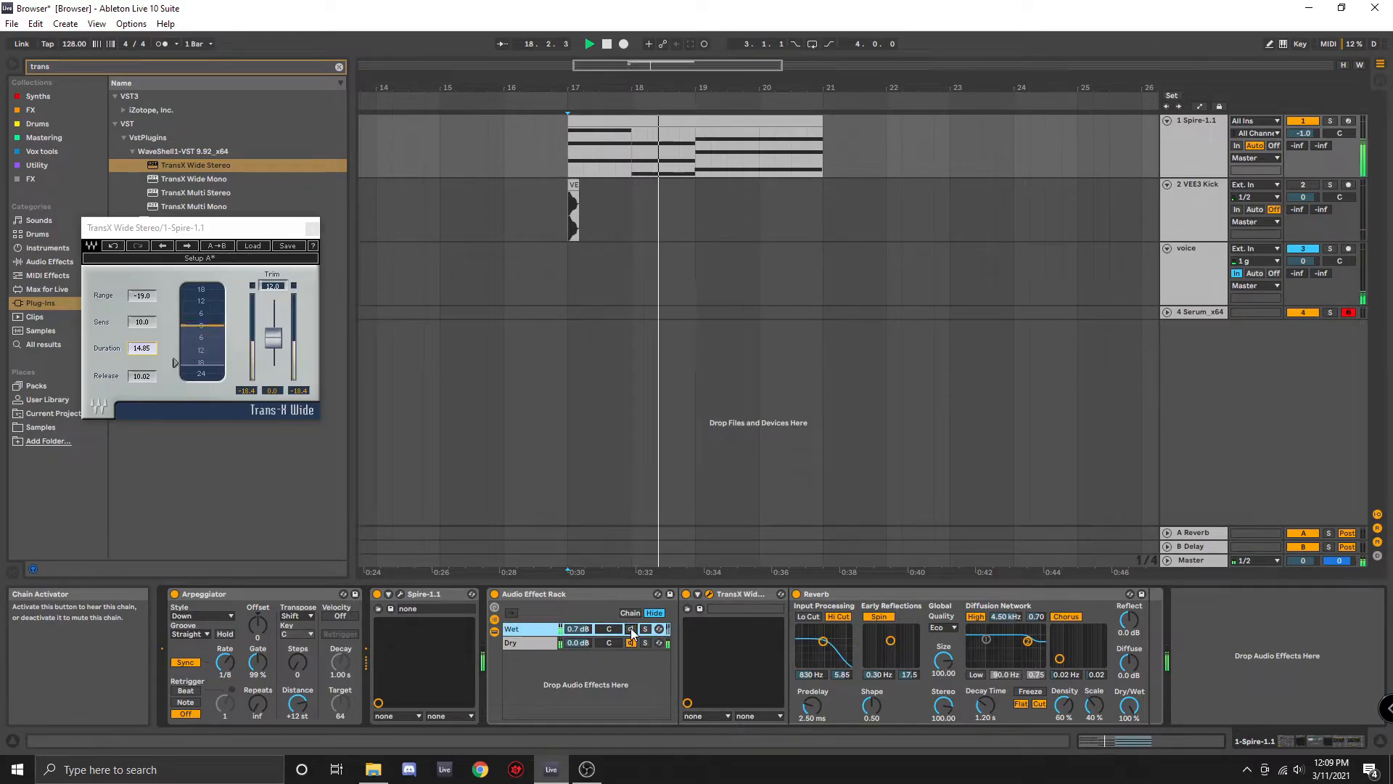
click(631, 629)
key(space)
key(space)
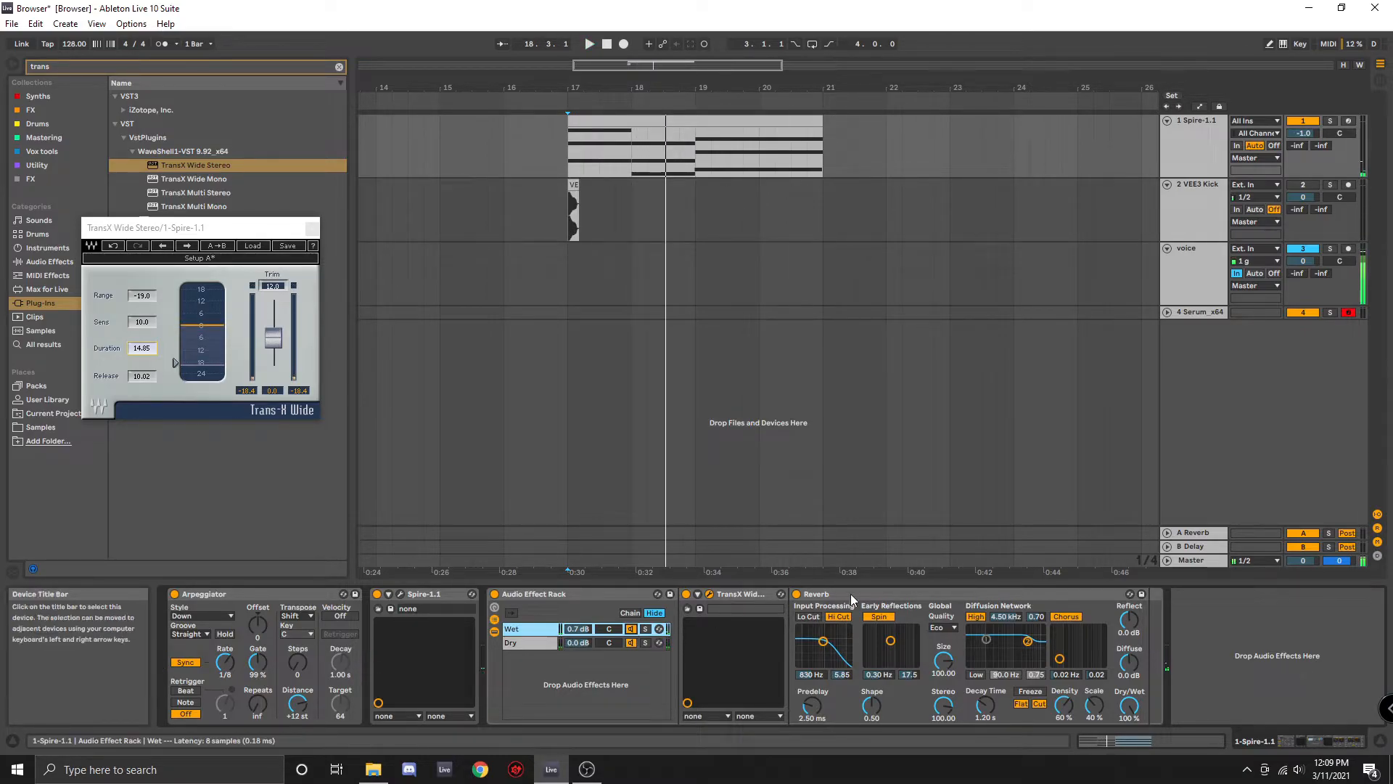
Rename the Audio Effect Rack to "Transient cut verb" and save it as a preset, closing the TransX plug-in window
shift+click(580, 594)
key(ctrl+r)
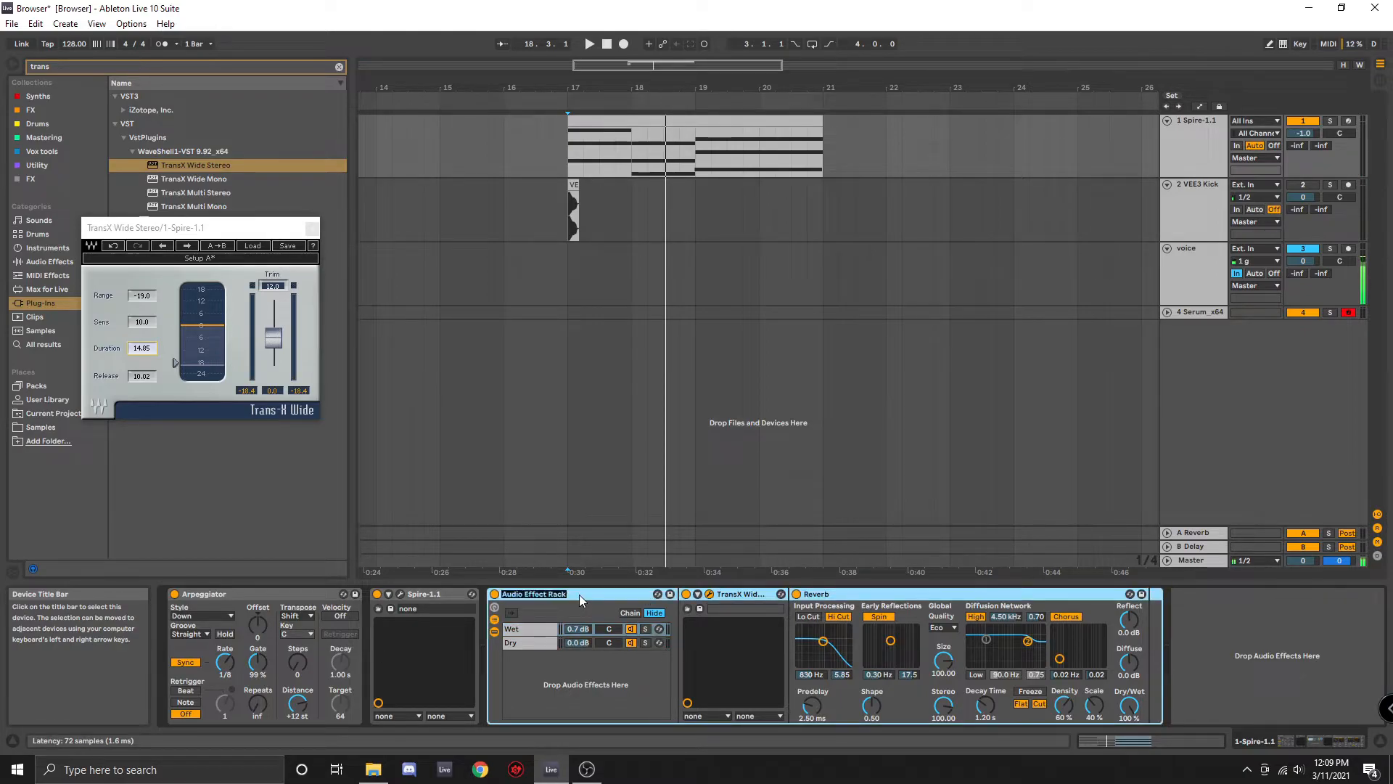
text(Transient cut verb)
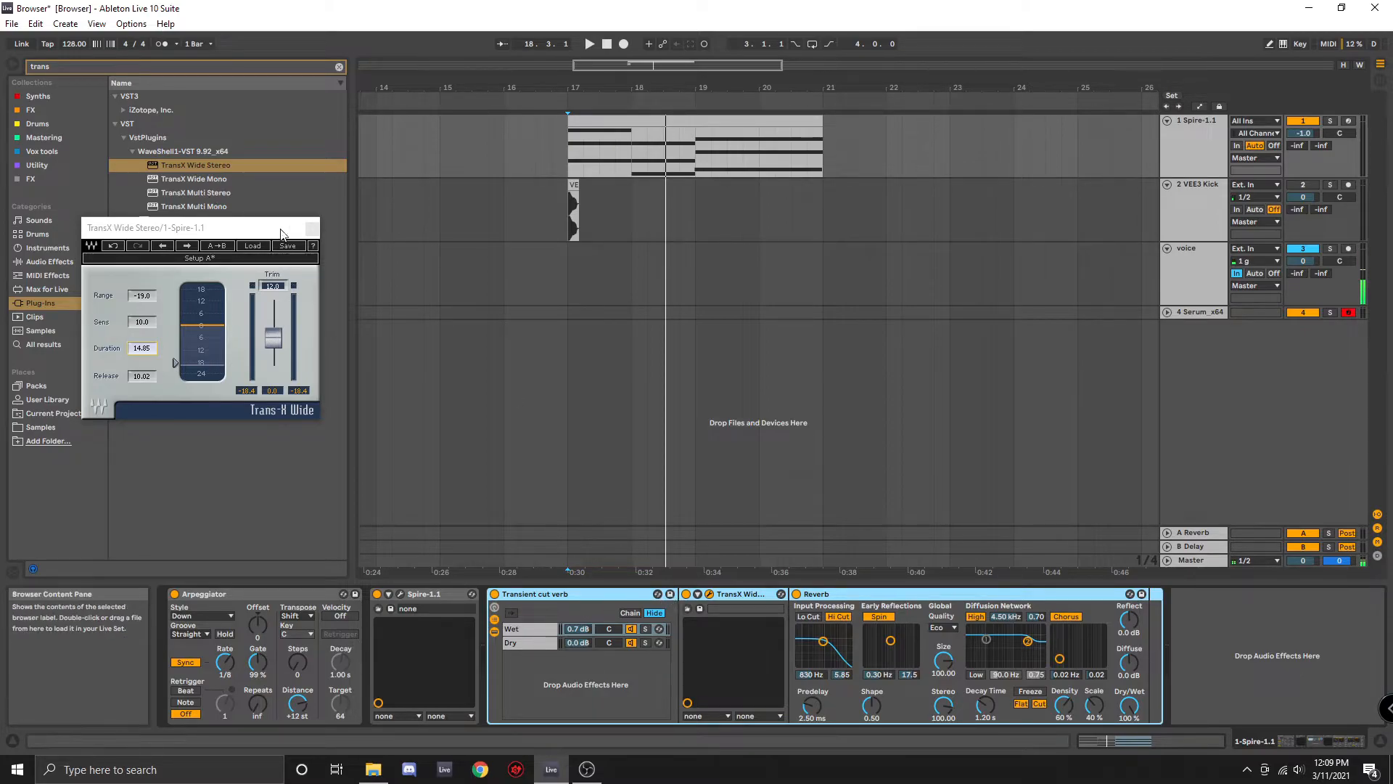
click(312, 228)
click(671, 594)
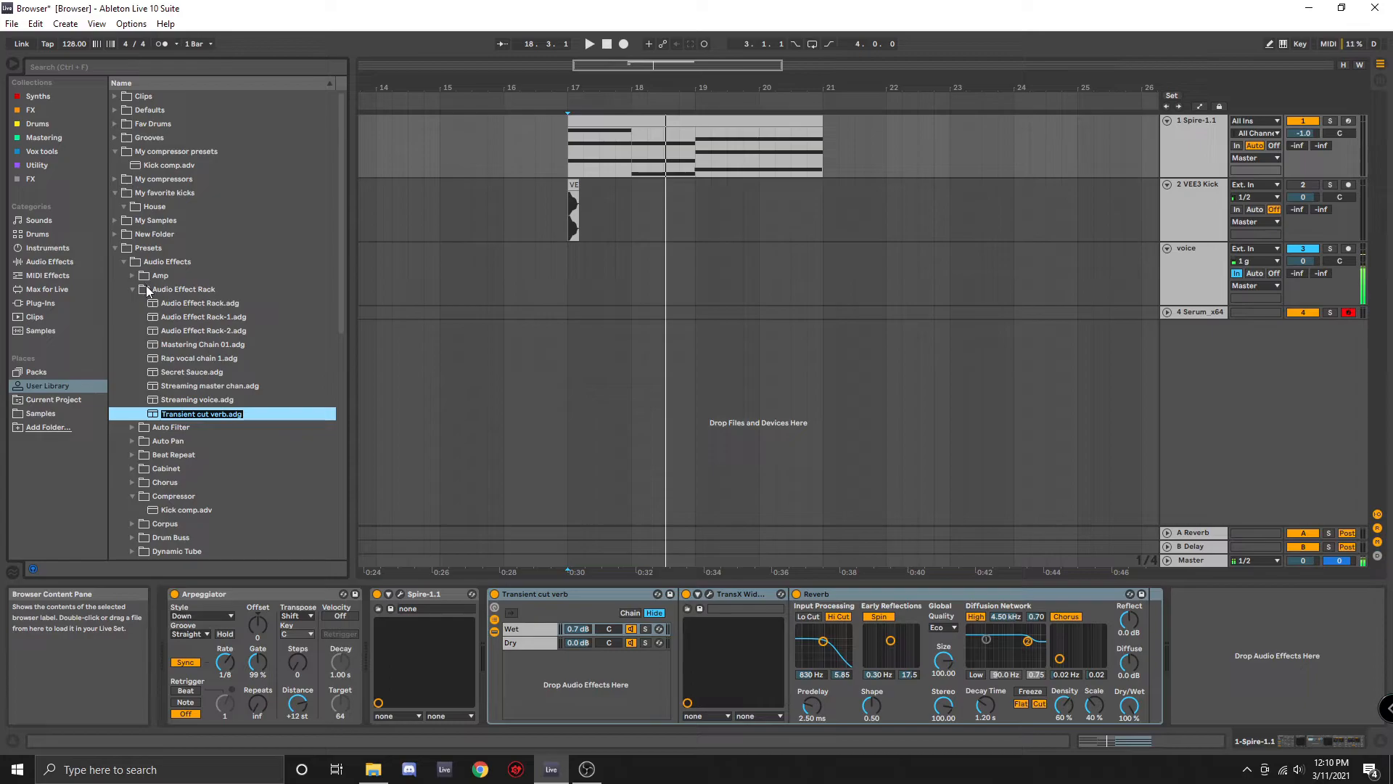
Collapse the Presets folder and create a new User Library folder named "My reverbs"
click(148, 247)
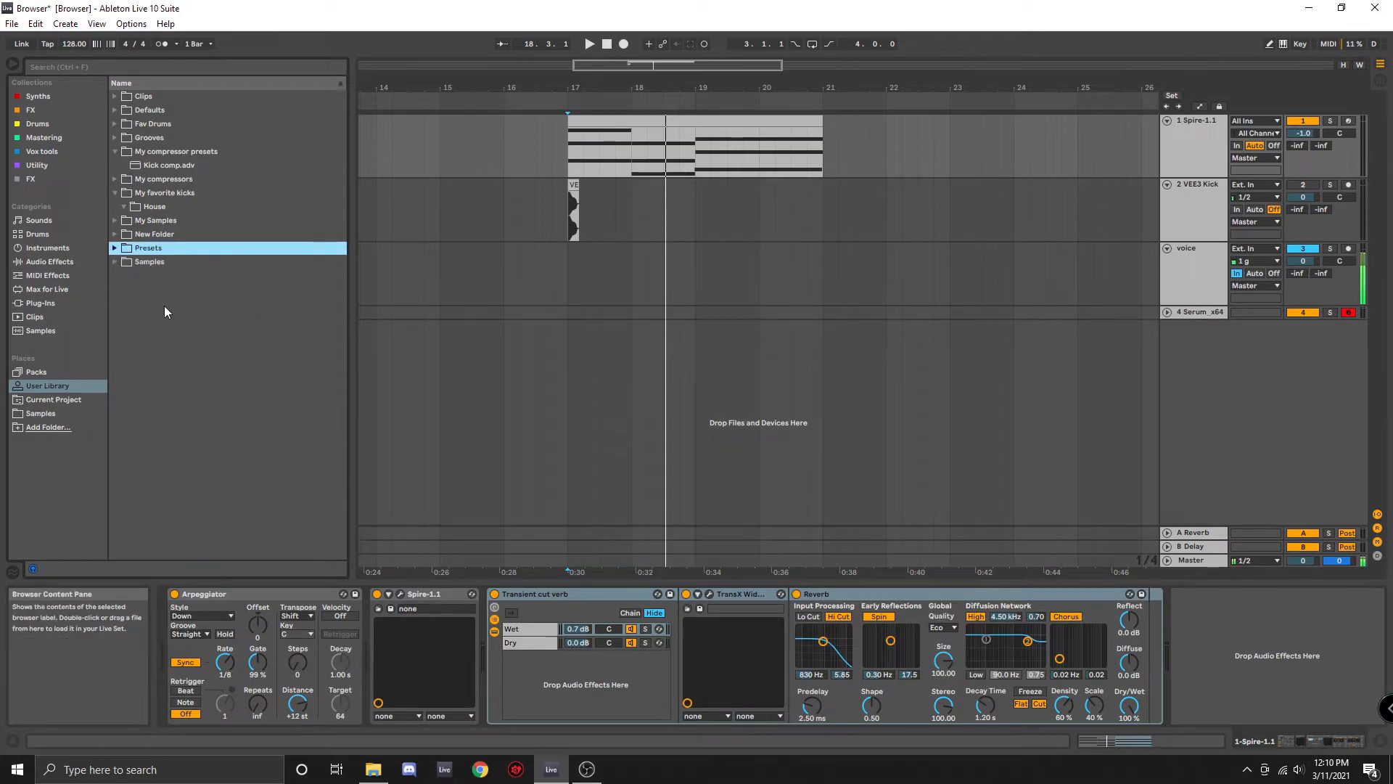
right_click(202, 342)
click(218, 349)
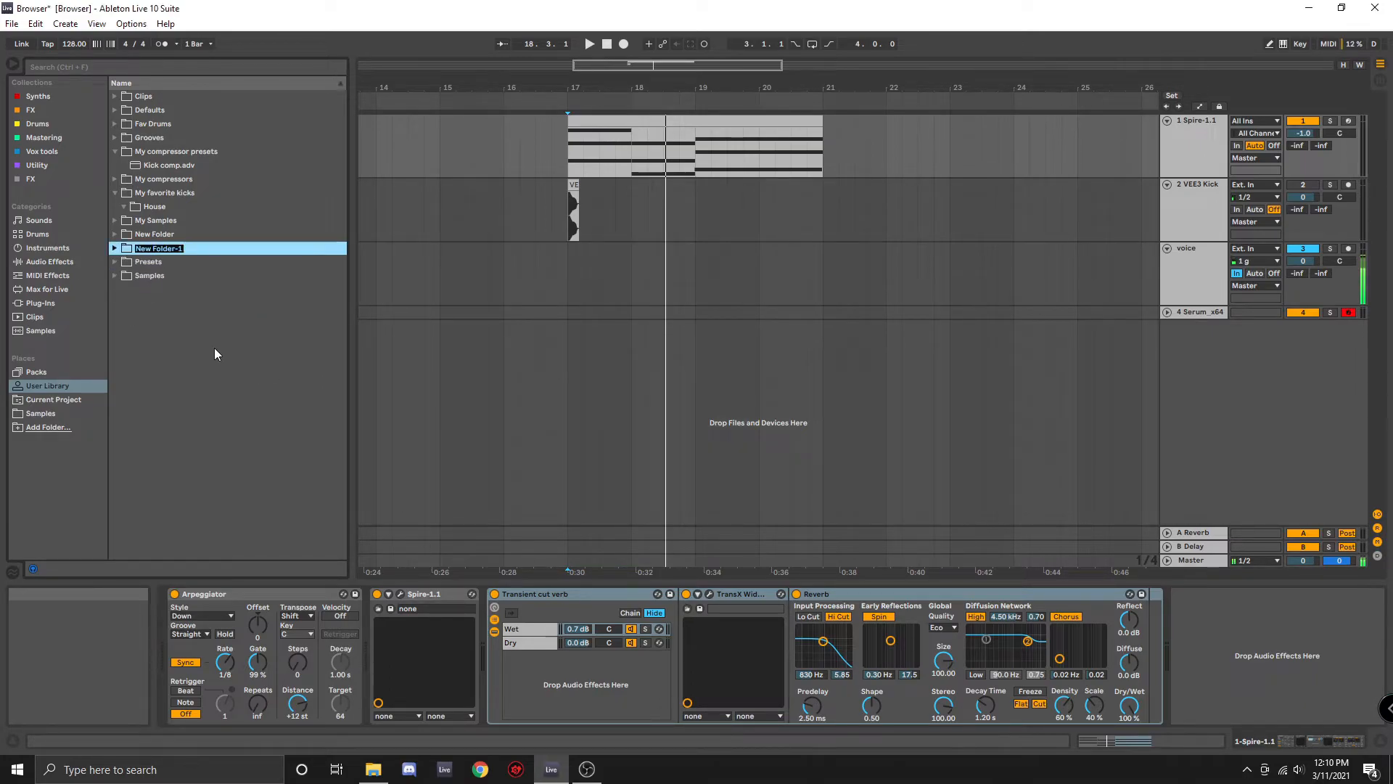
text(R)
text(My reverbs)
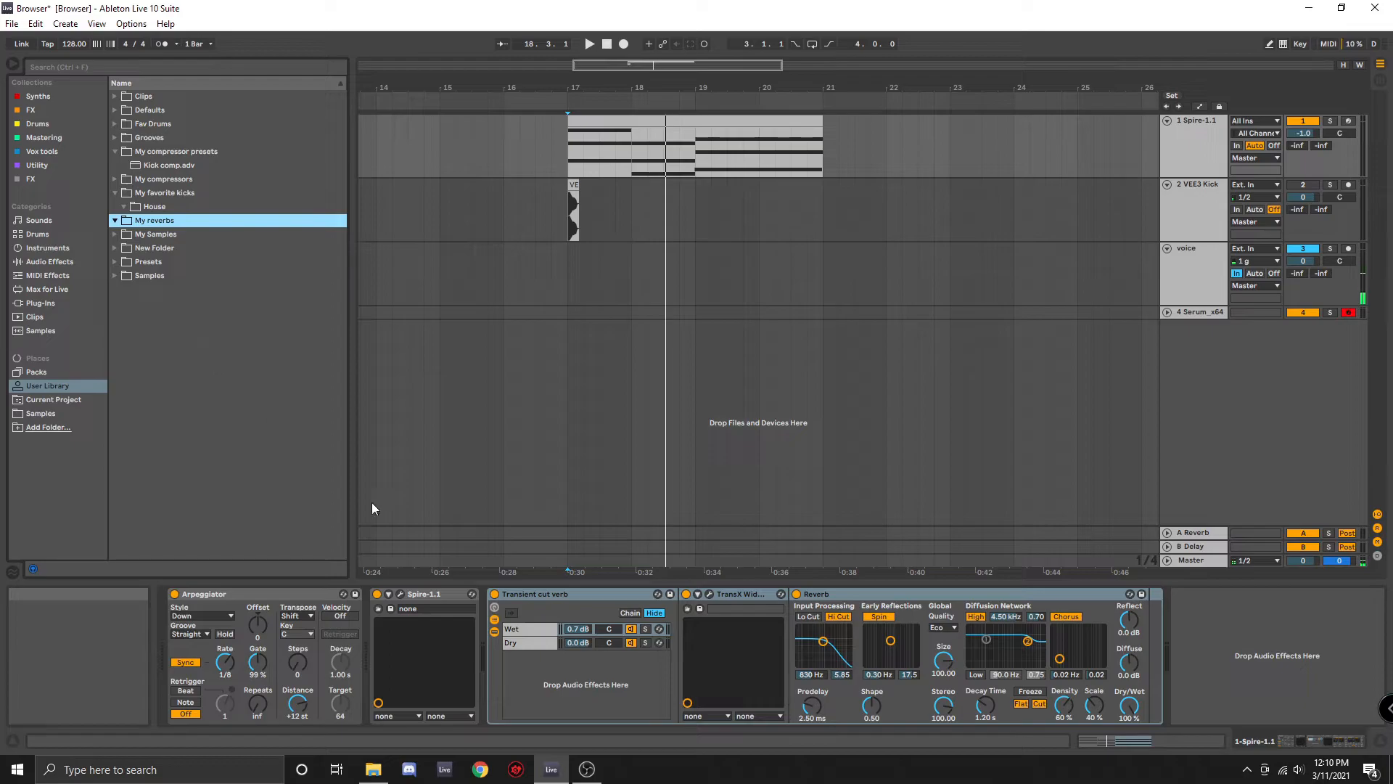
Save the Transient cut verb rack into the My reverbs folder and load that preset after the Reverb on the Spire track
click(551, 594)
drag(551, 594, 171, 223)
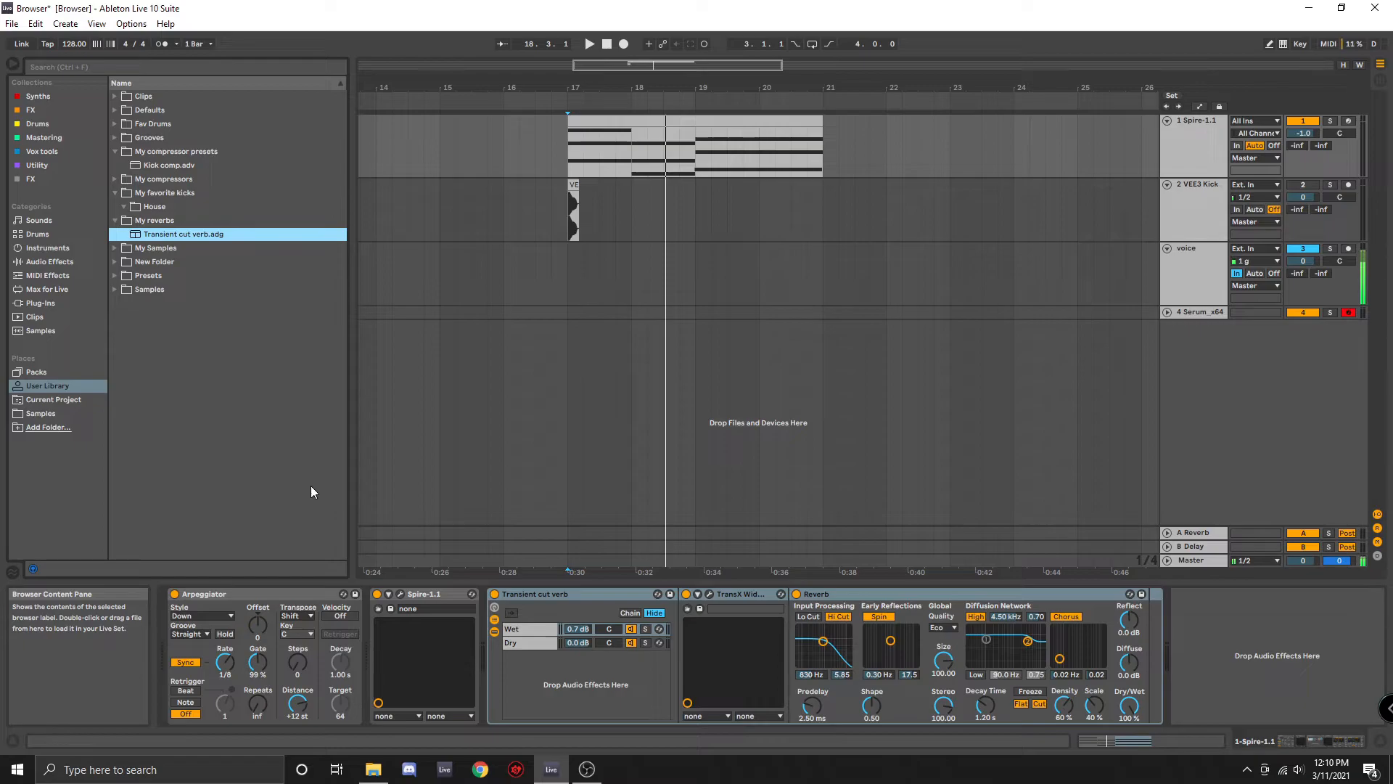
drag(193, 238, 1189, 668)
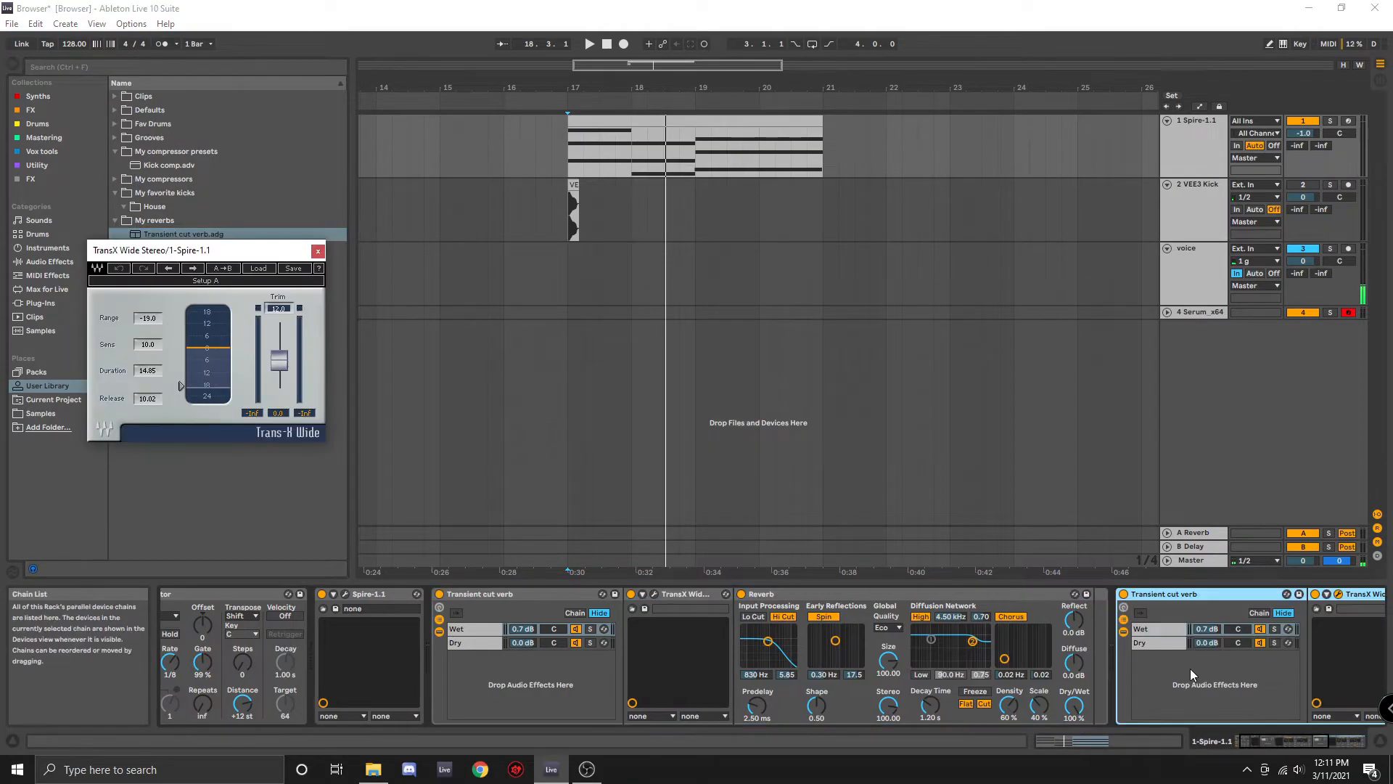
Mute the Spire track, activate the VEE3 Kick track and play its kick clip from bar 17
click(615, 211)
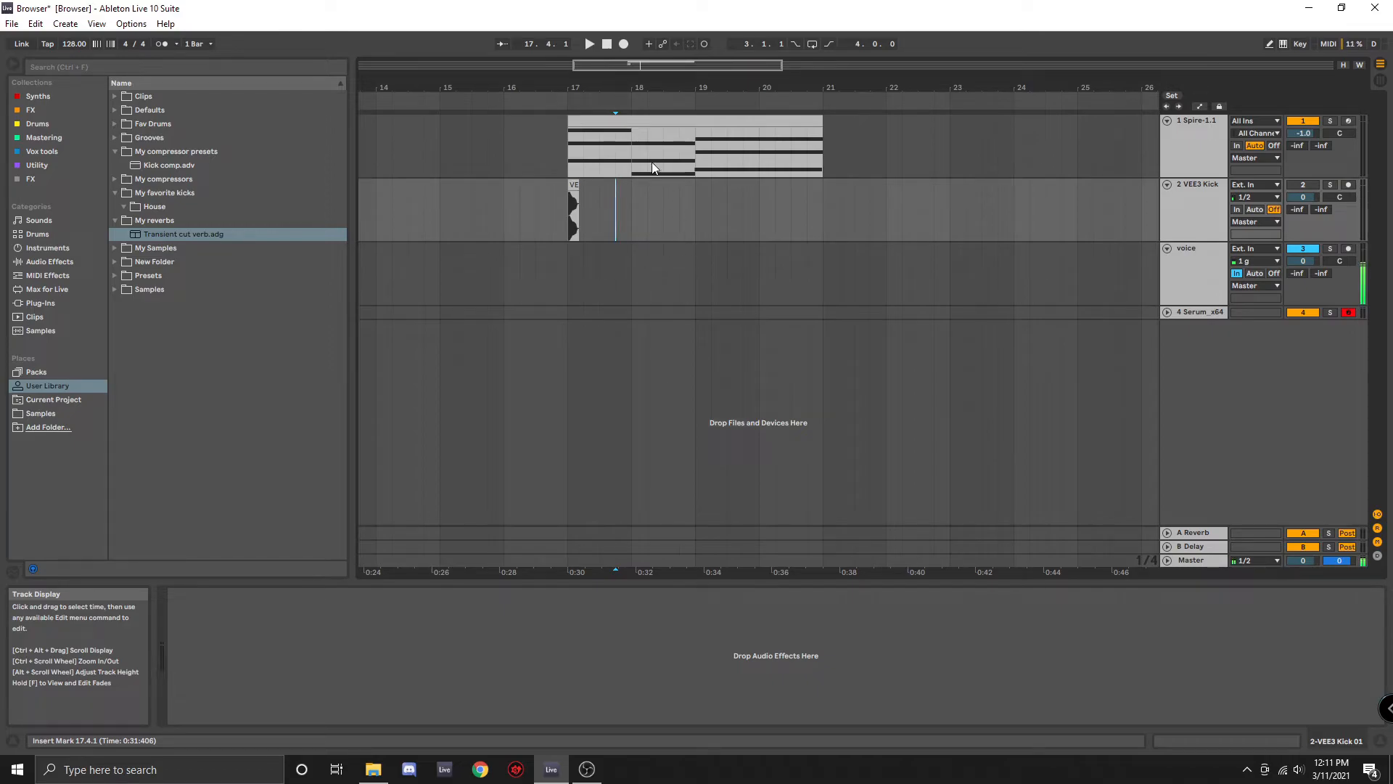
click(190, 324)
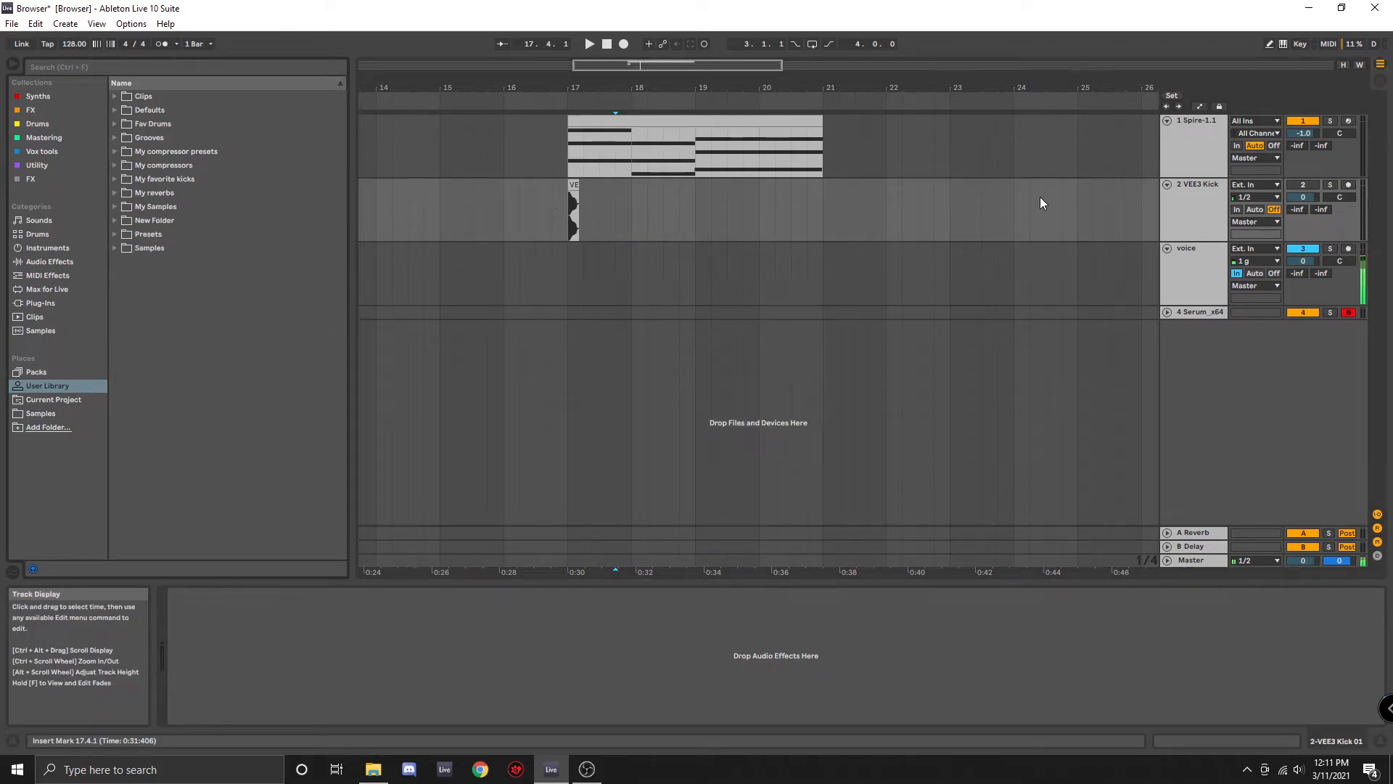
click(1299, 123)
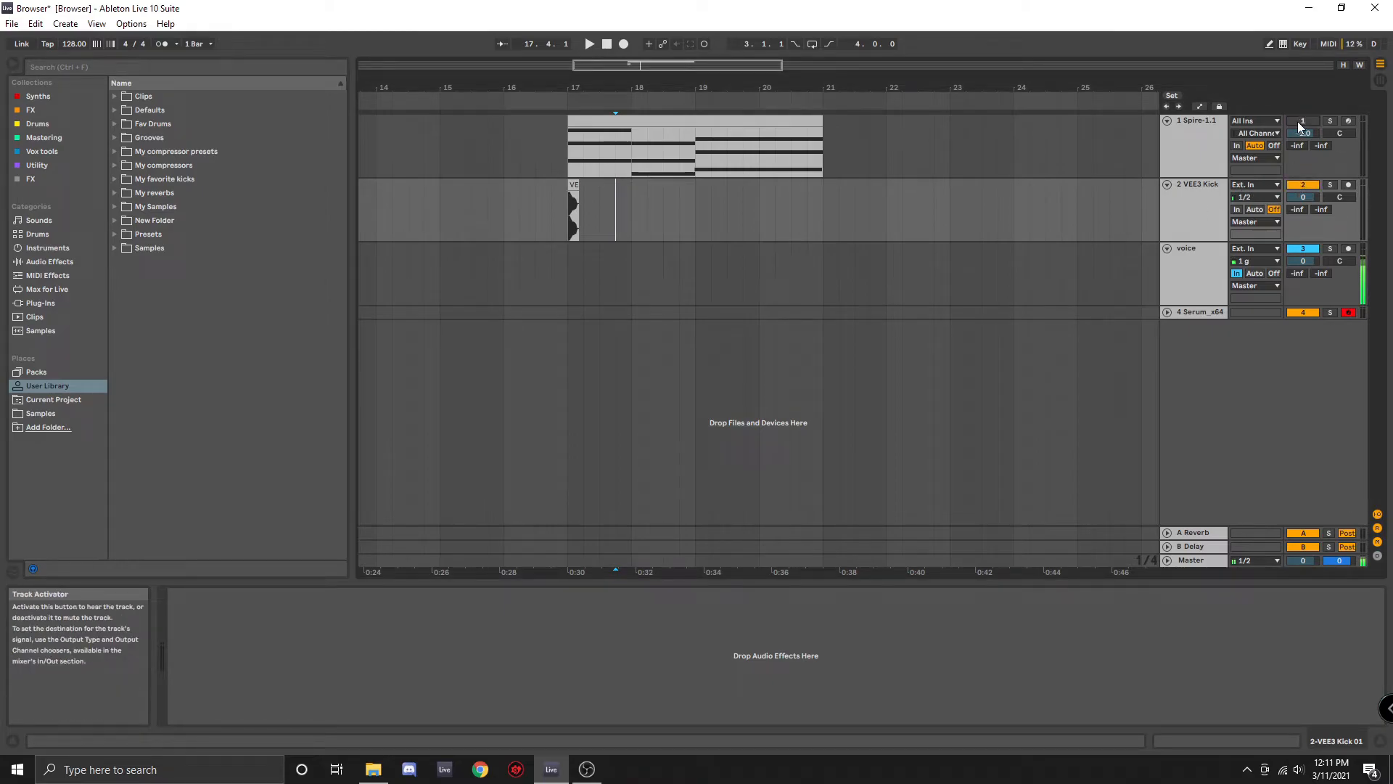
click(571, 211)
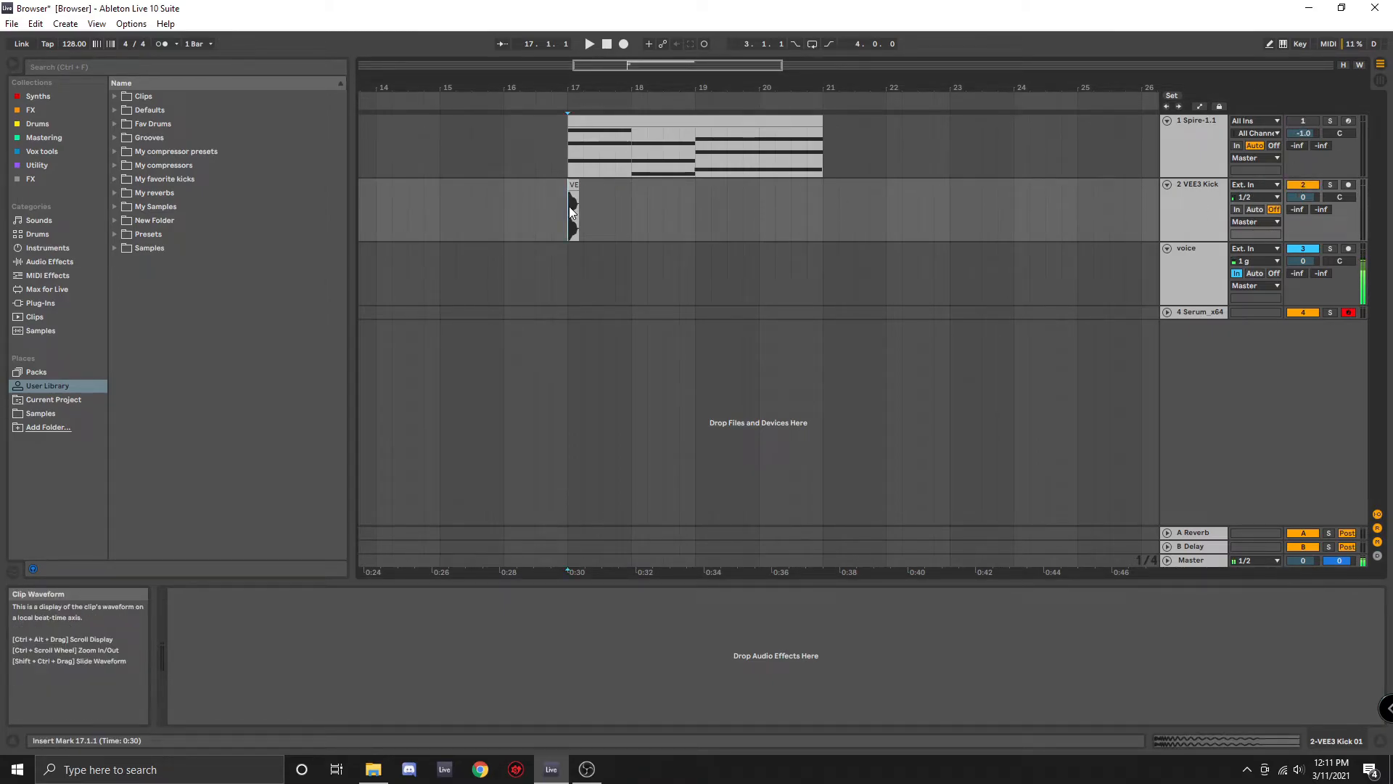
key(space)
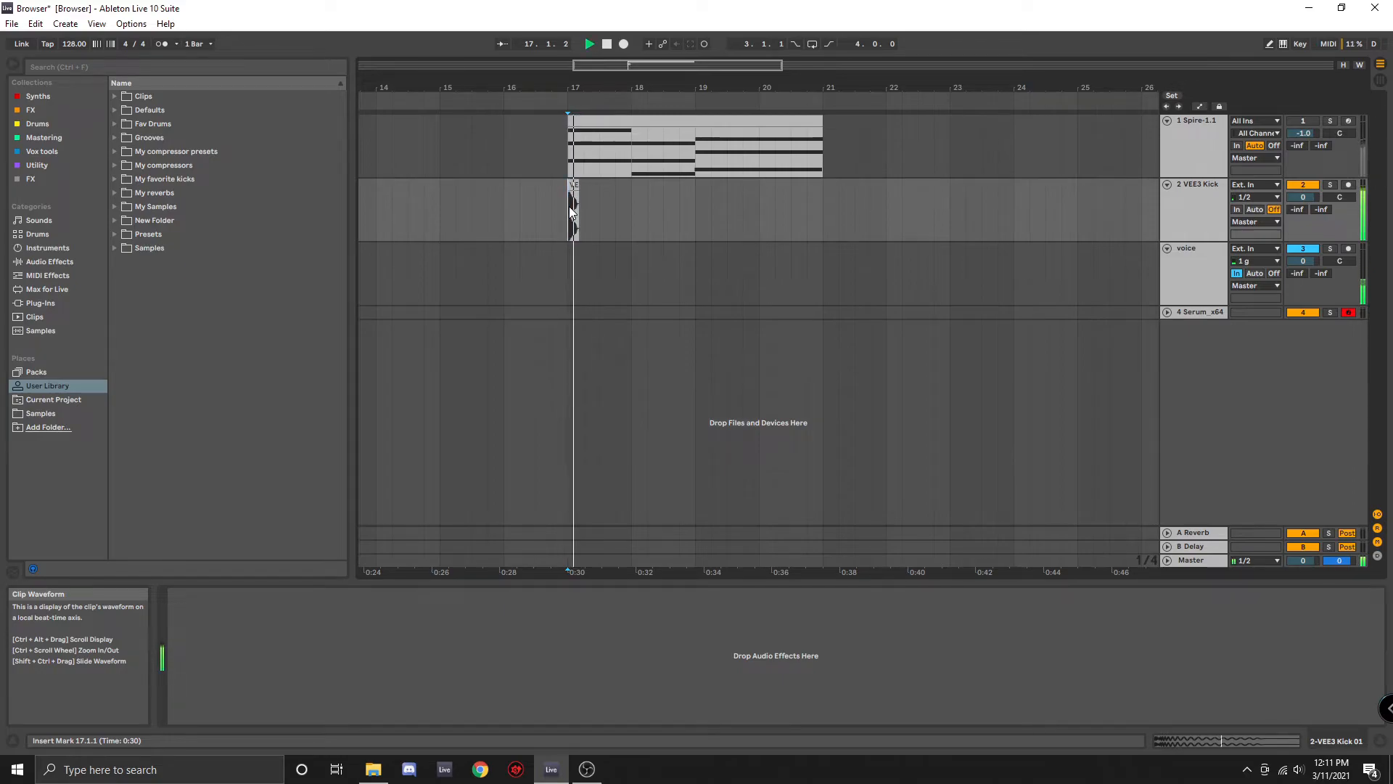
key(space)
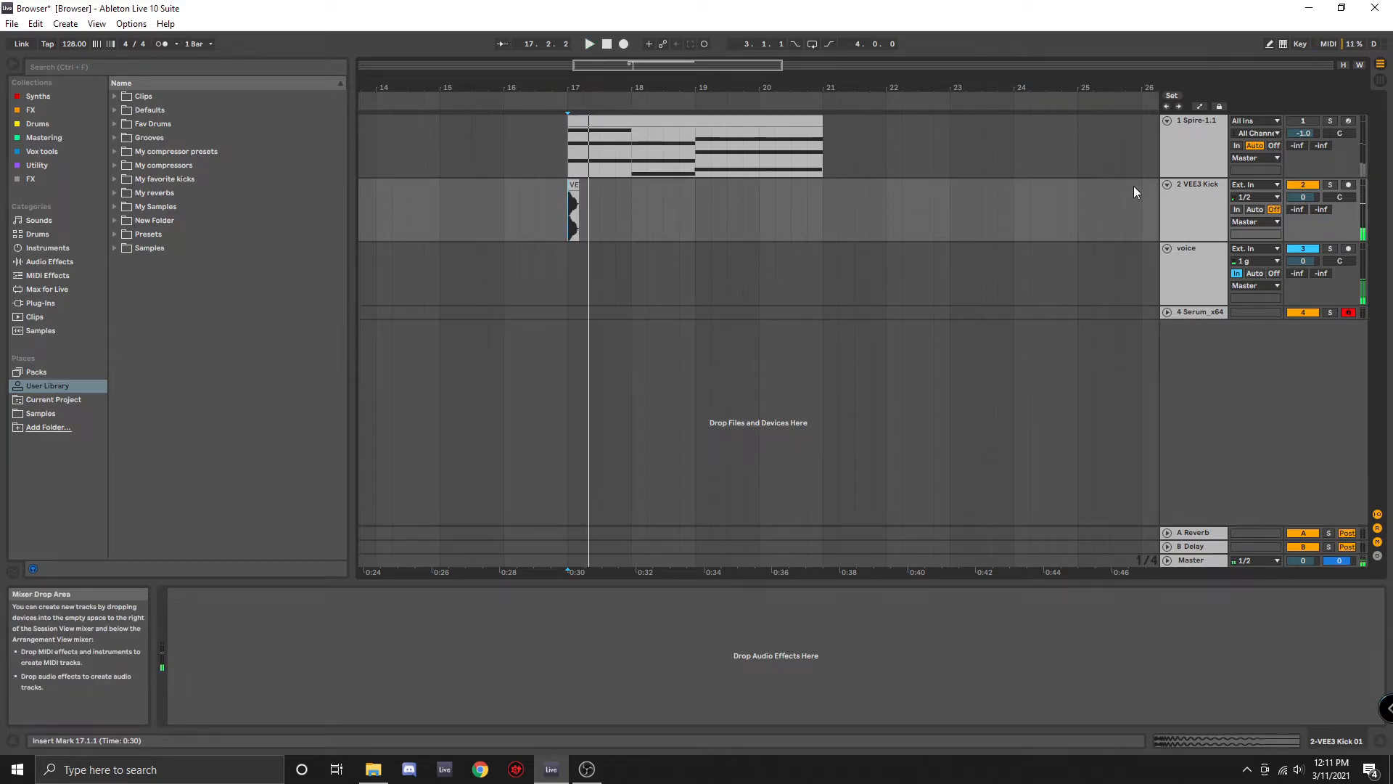
Save the VEE3 Kick 01 clip from the arrangement into the My favorite kicks folder, keeping its name
click(574, 185)
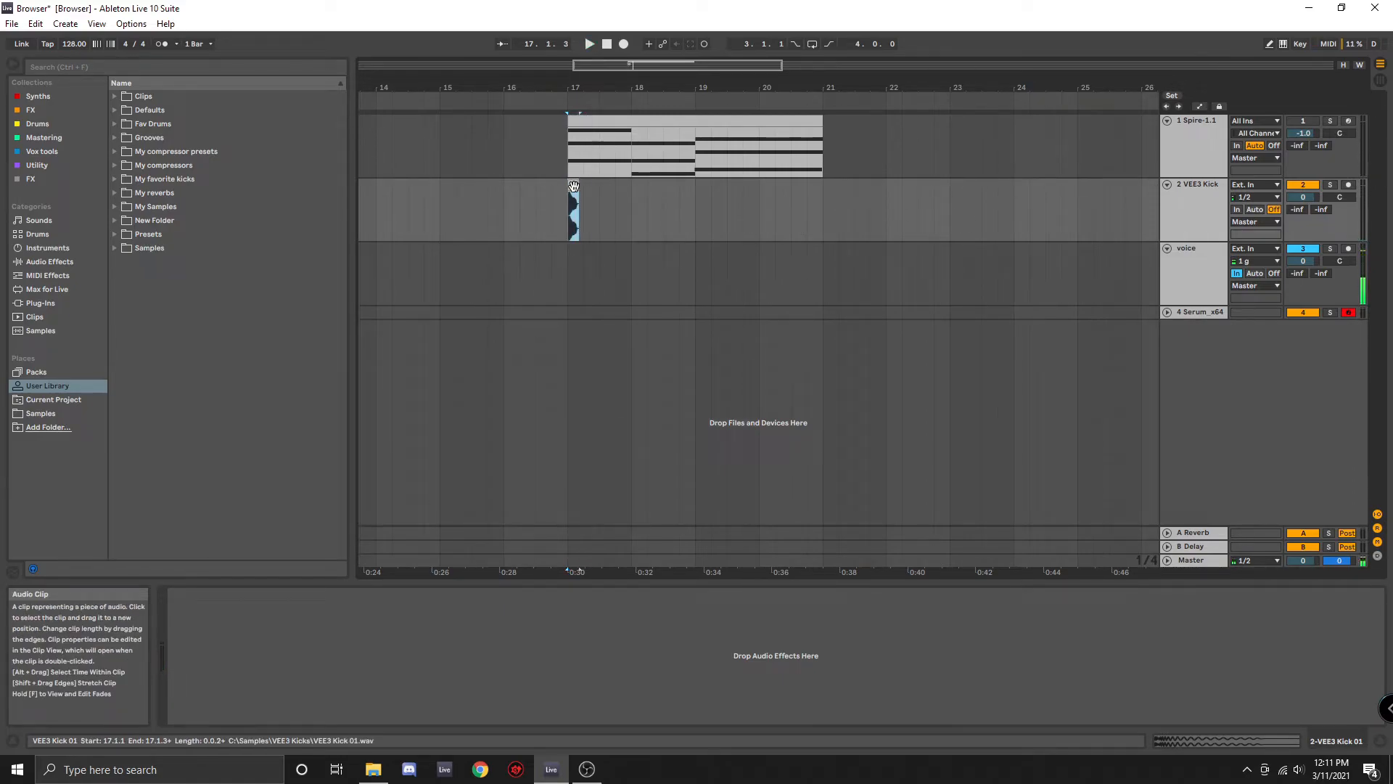
drag(573, 186, 161, 182)
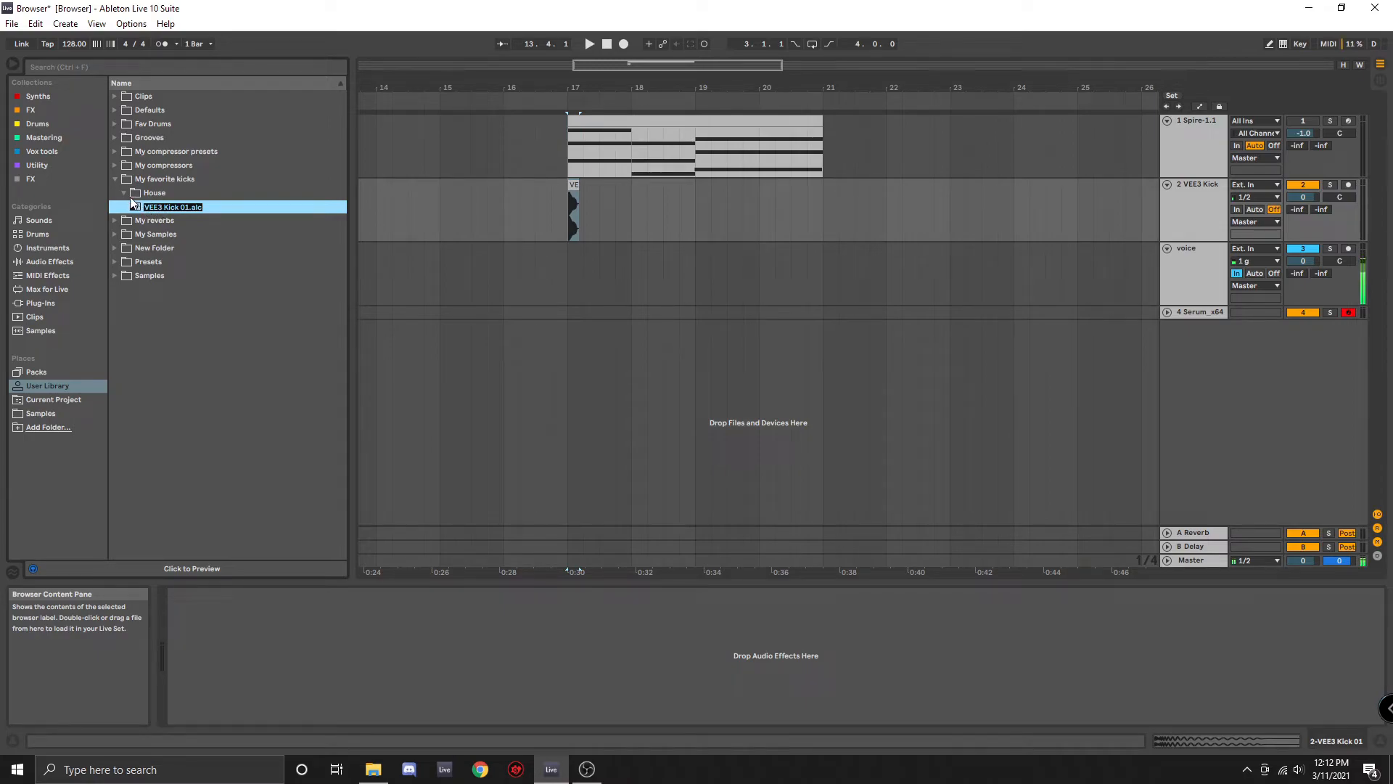
key(Return)
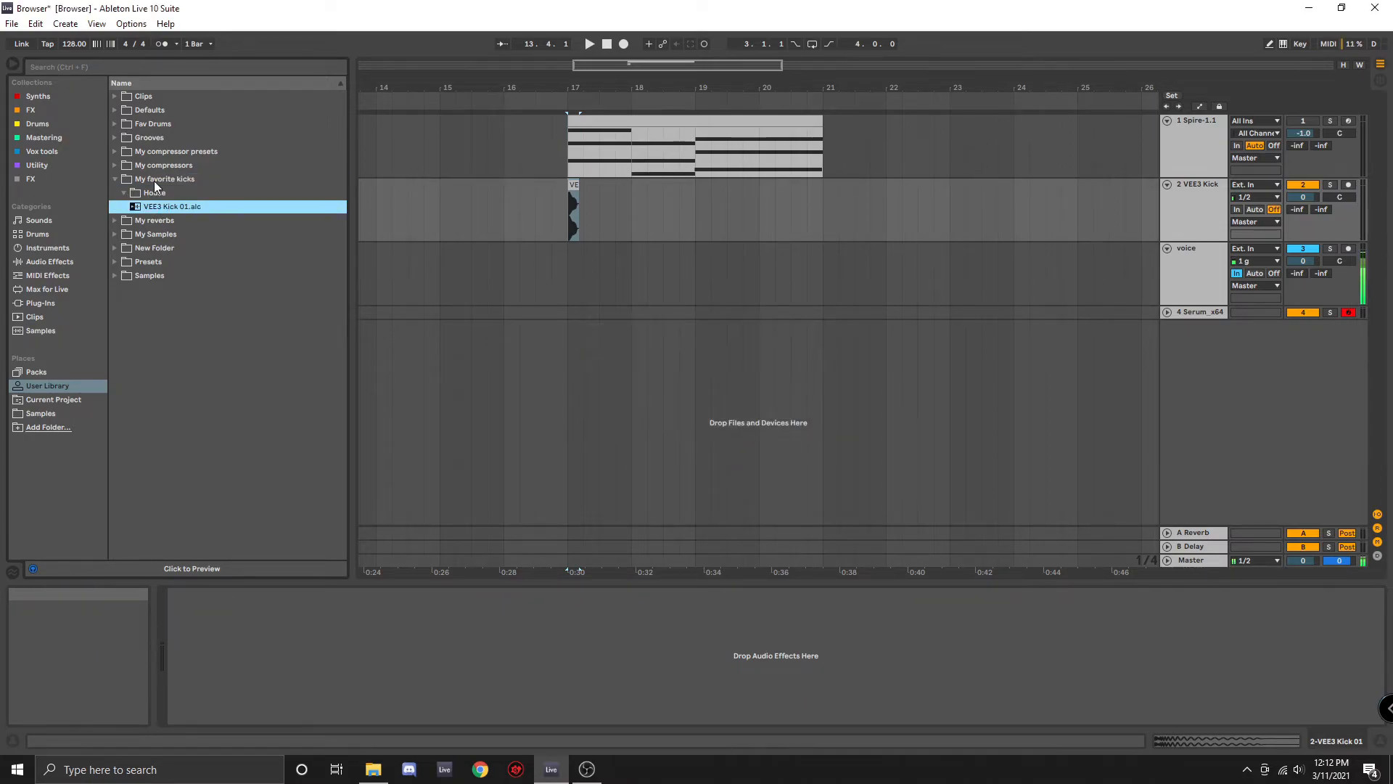
Create a "Dubstep" subfolder in My favorite kicks and move VEE3 Kick 01.alc into it
right_click(154, 181)
click(189, 217)
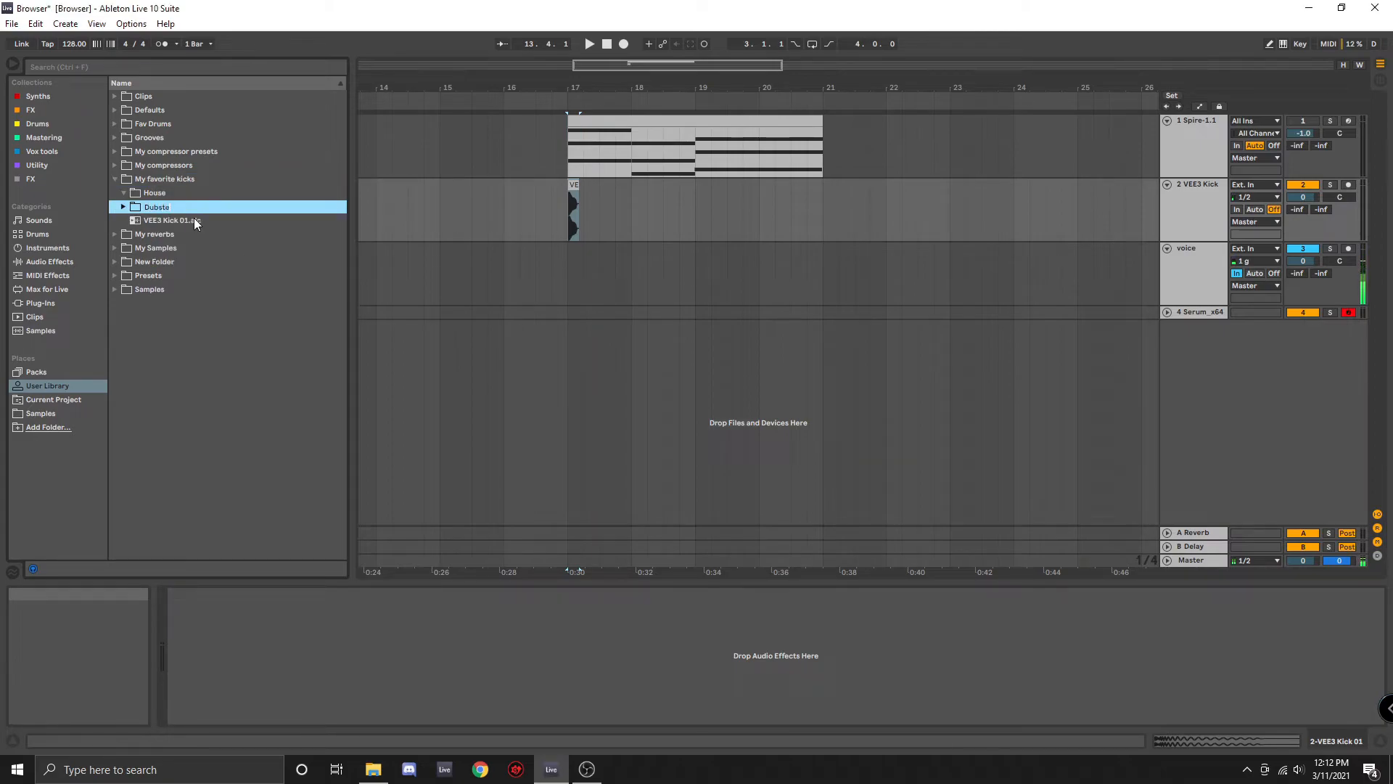
text(Dubstep)
key(Return)
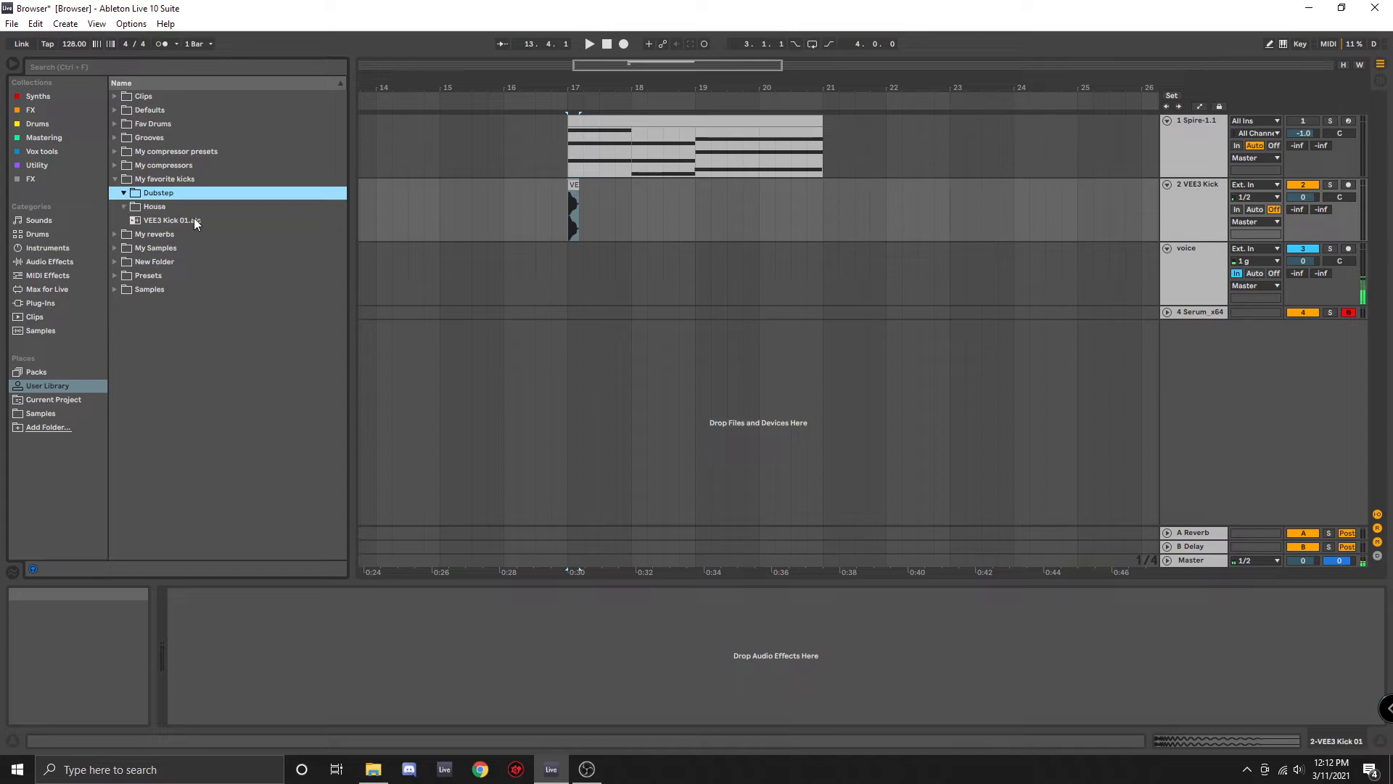
drag(166, 221, 167, 192)
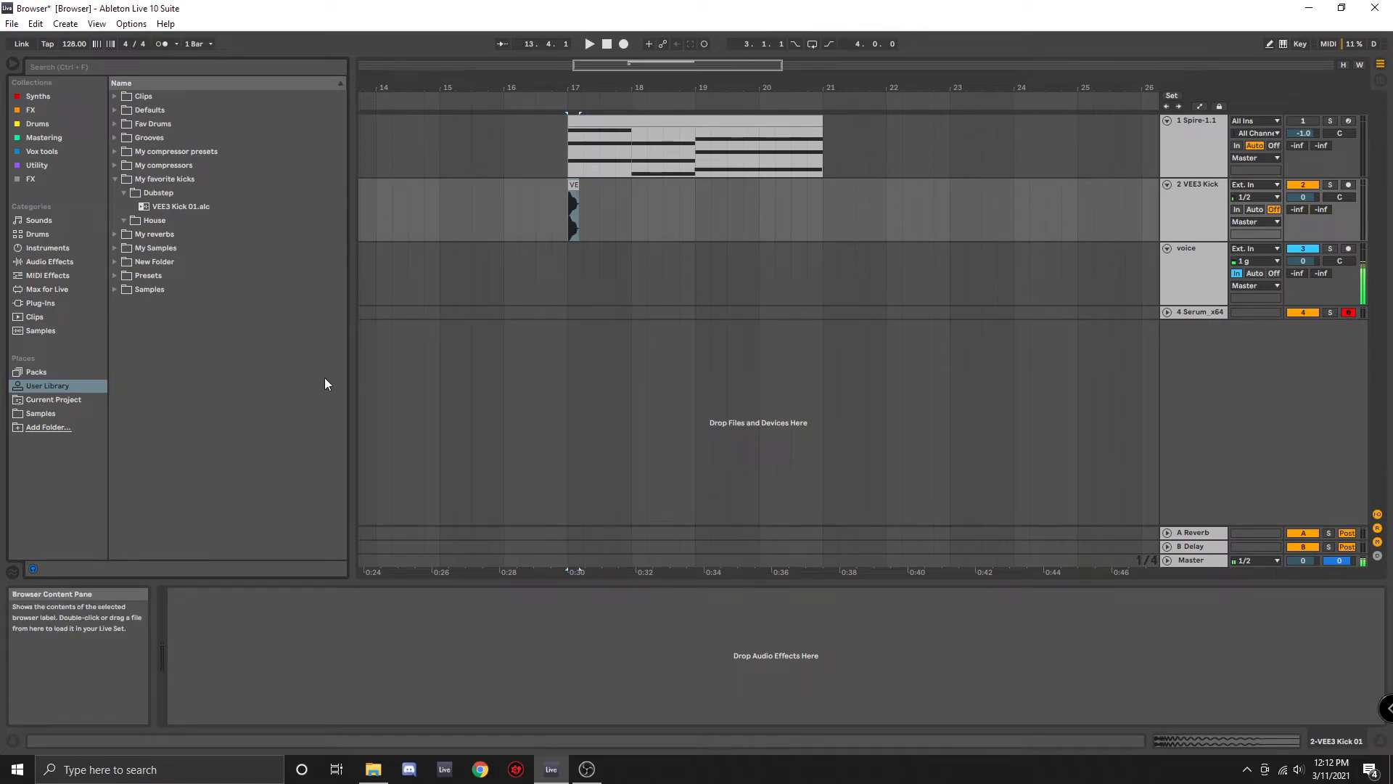
Create a new top-level User Library folder named "My Midi"
click(591, 224)
right_click(174, 398)
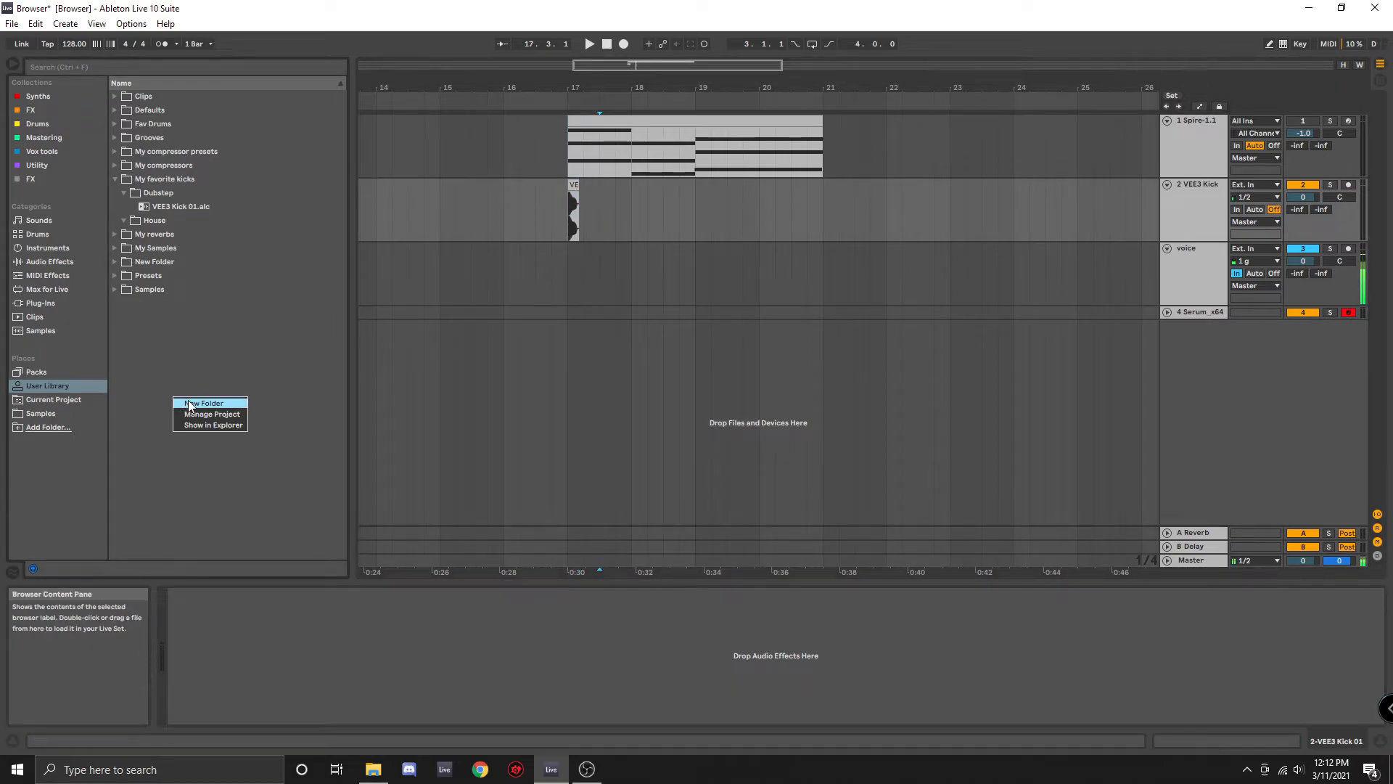
click(194, 403)
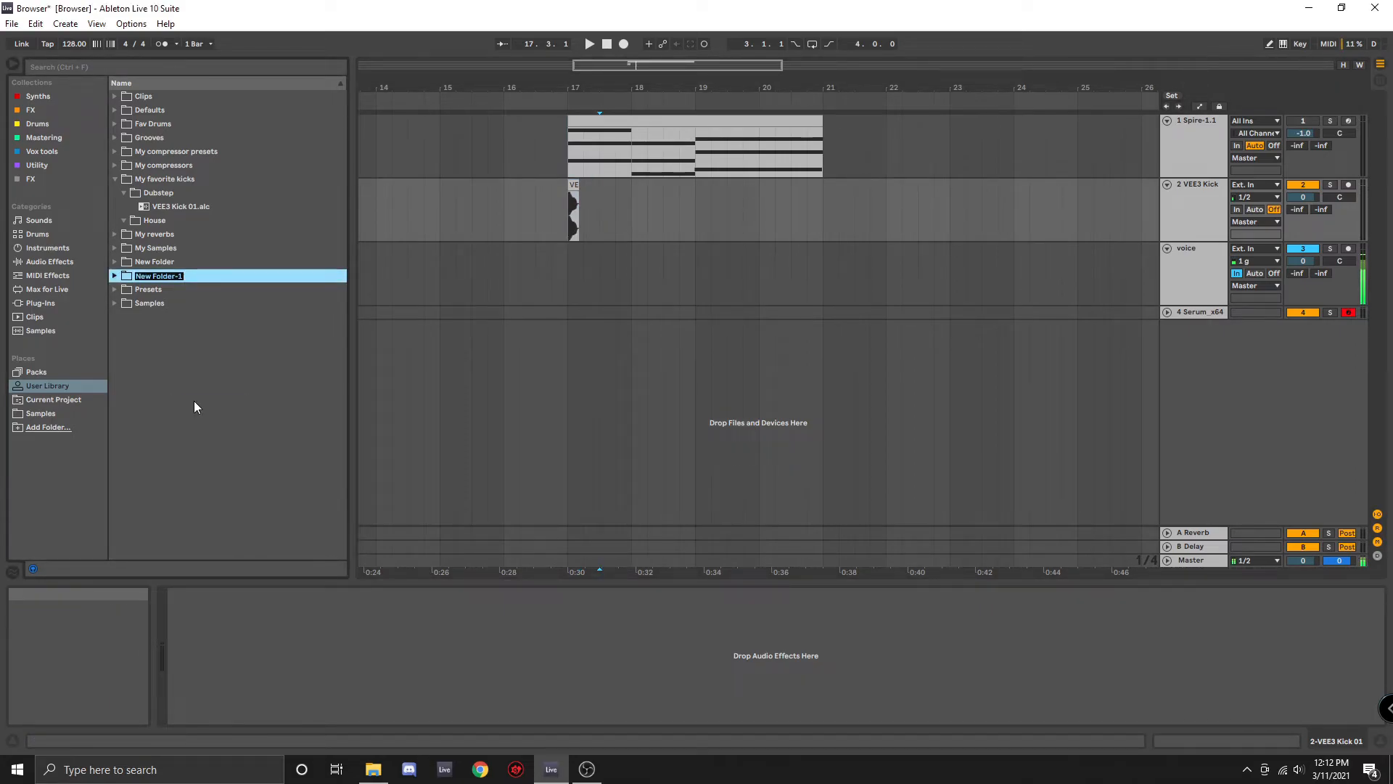
text(My Midi)
key(Return)
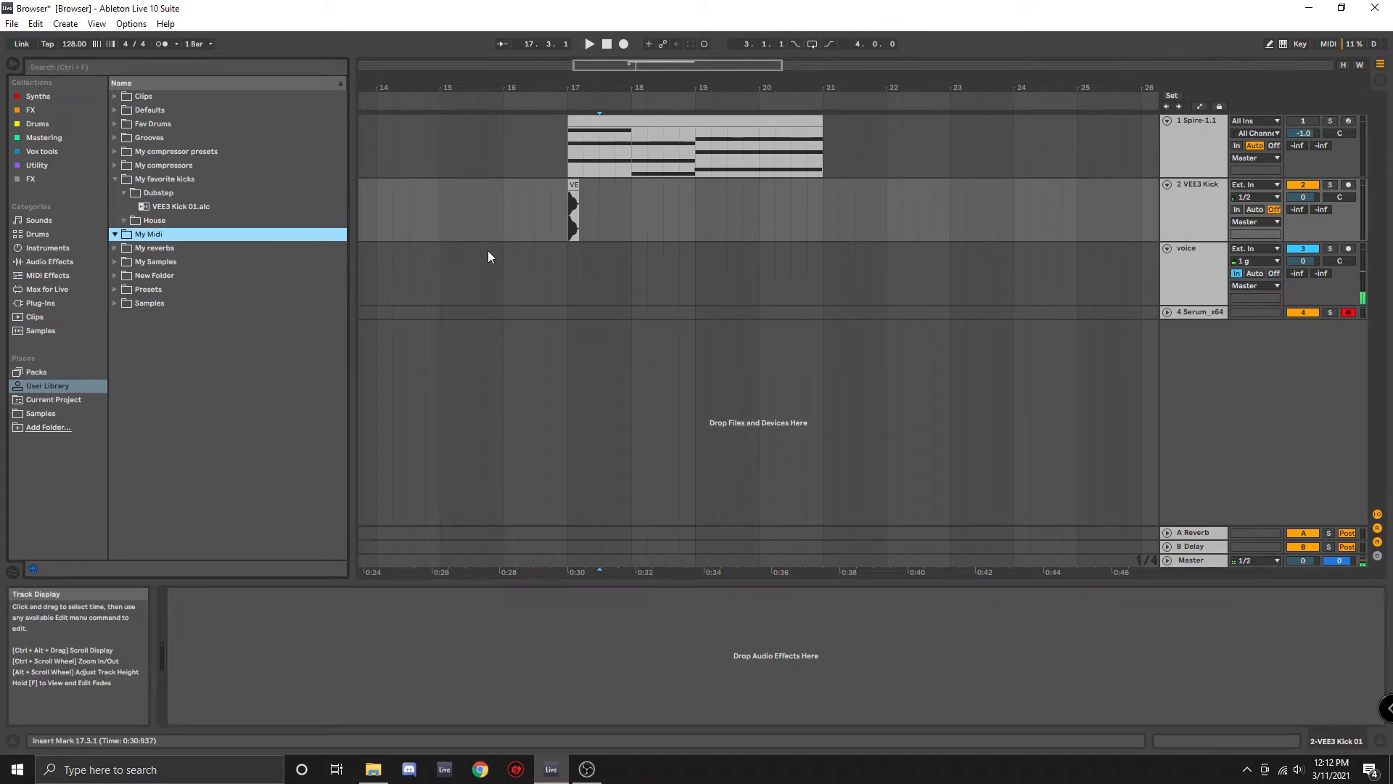
Save the Spire track's MIDI clip into the My Midi folder under the name "Chords Midi"
click(621, 123)
click(299, 234)
drag(167, 240, 154, 235)
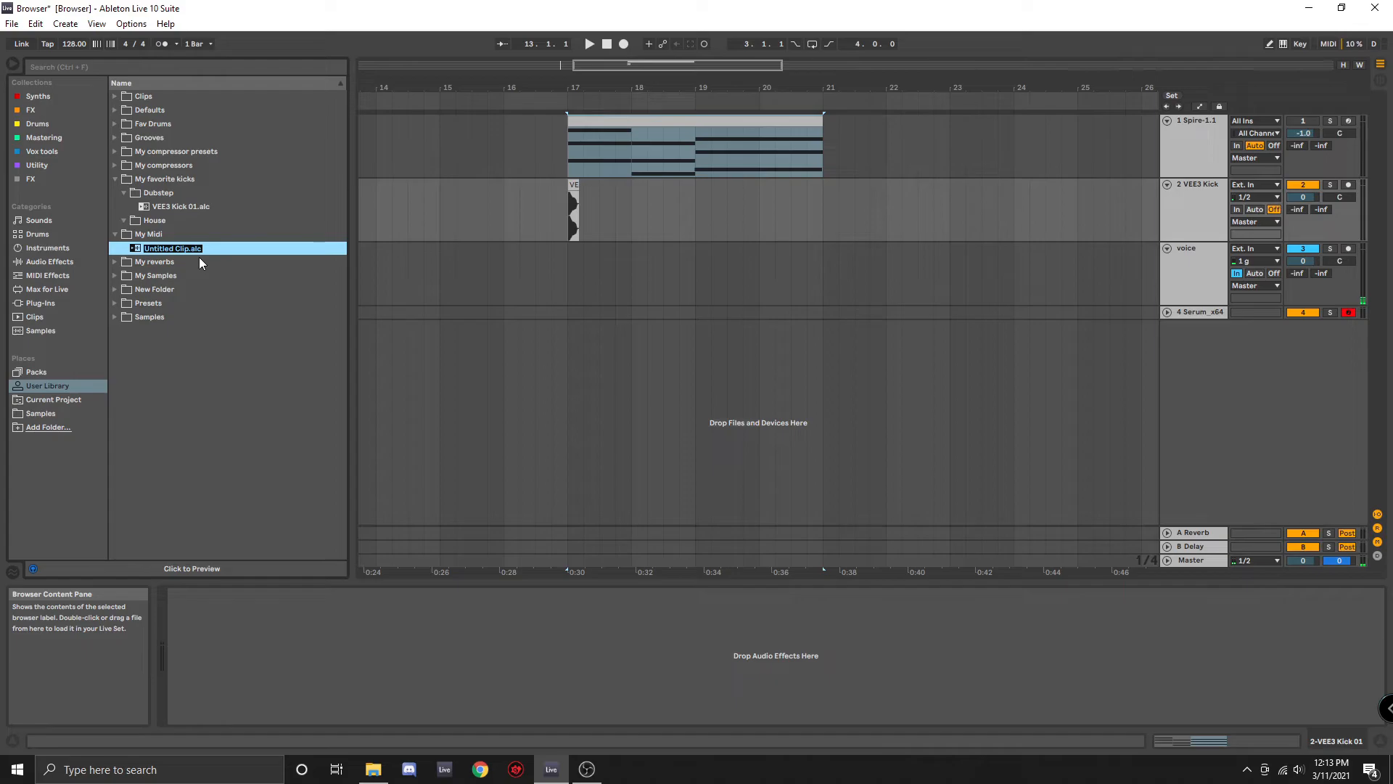
text(Chords Midi)
key(Return)
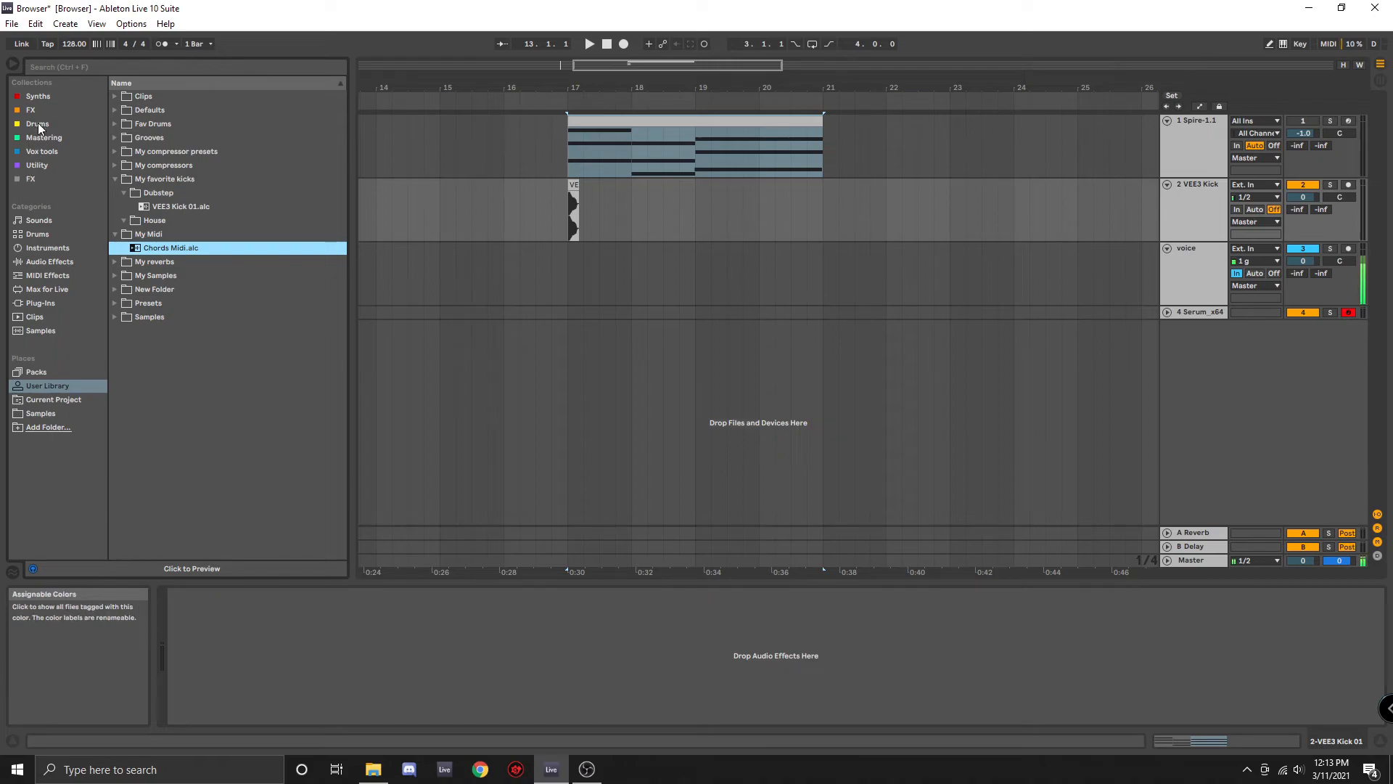
Show the contents of the Synths collection and the rename option for its label
right_click(34, 97)
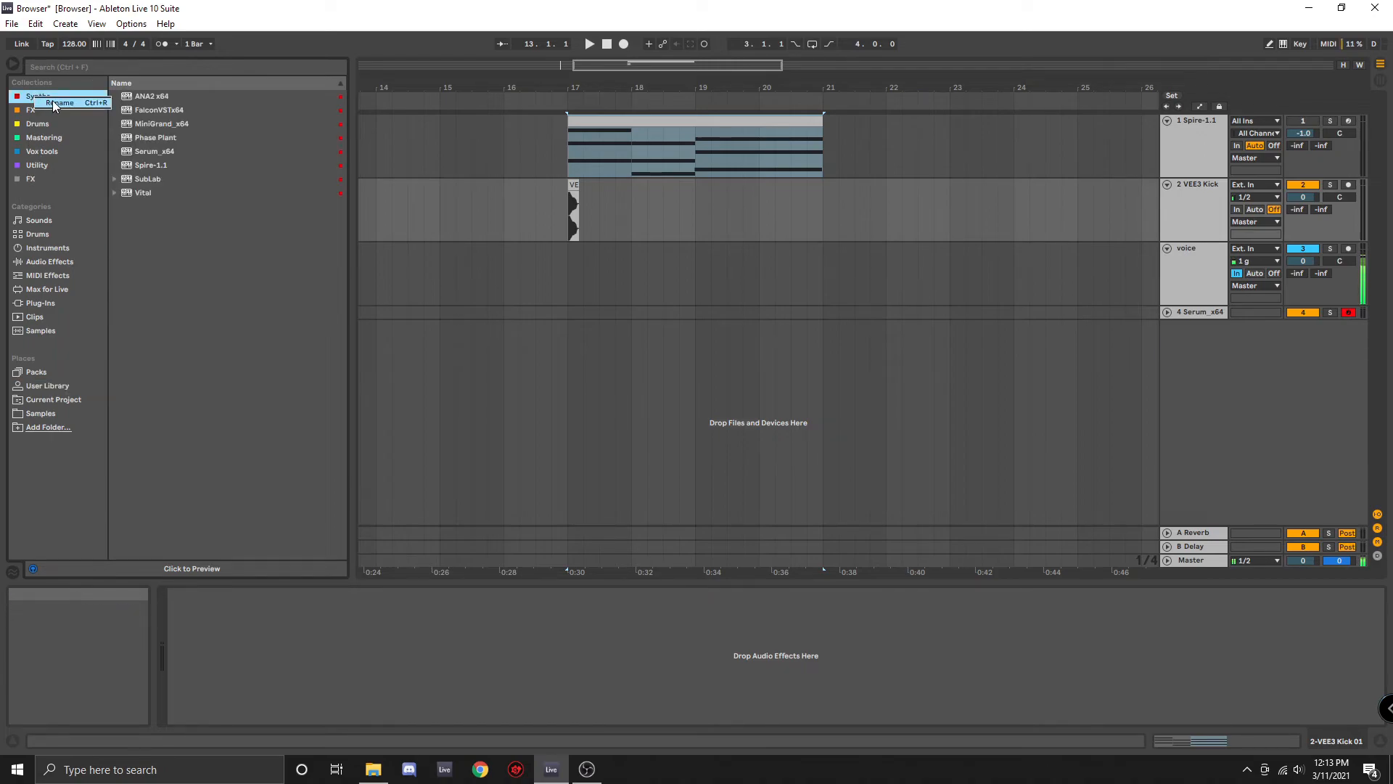
click(19, 97)
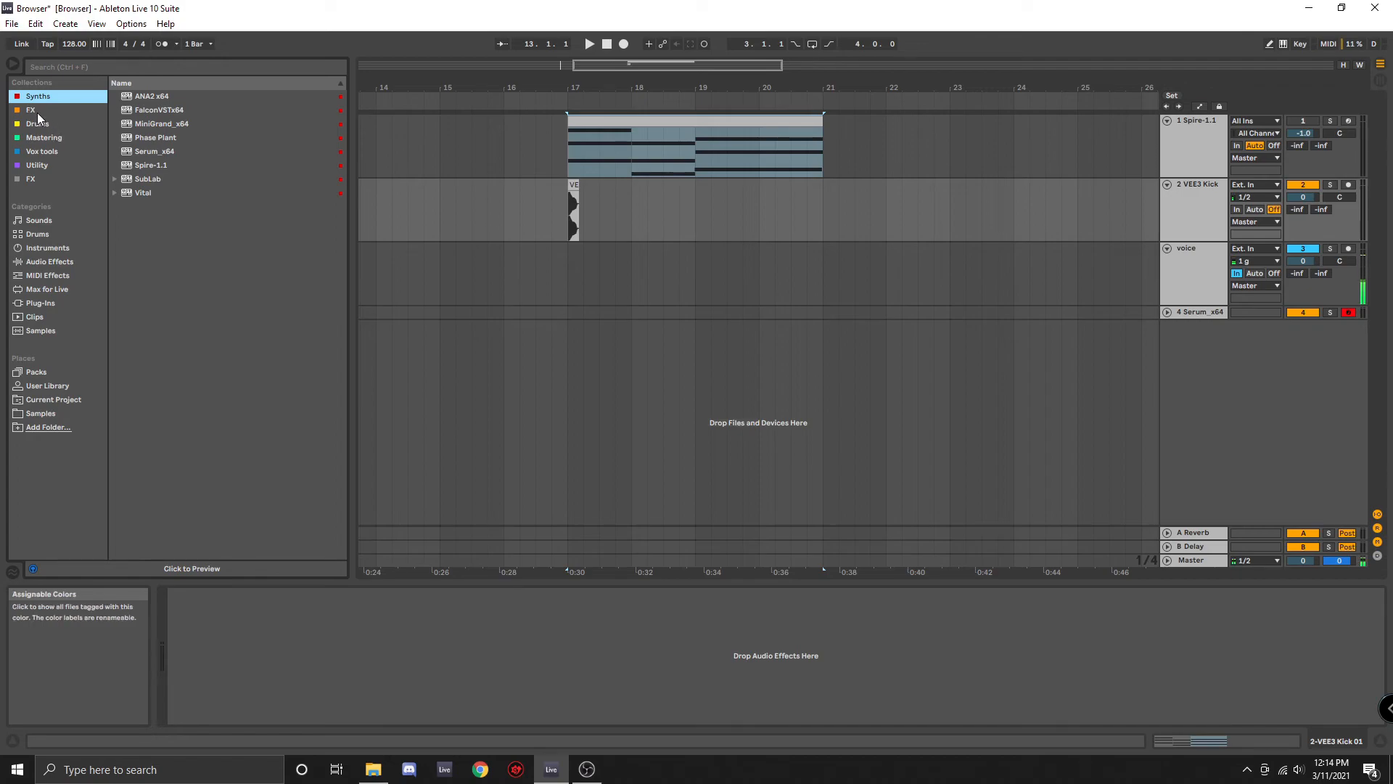
Tag Wavesfactory's Trackspacer plug-in with the orange FX collection colour and display that collection
click(34, 304)
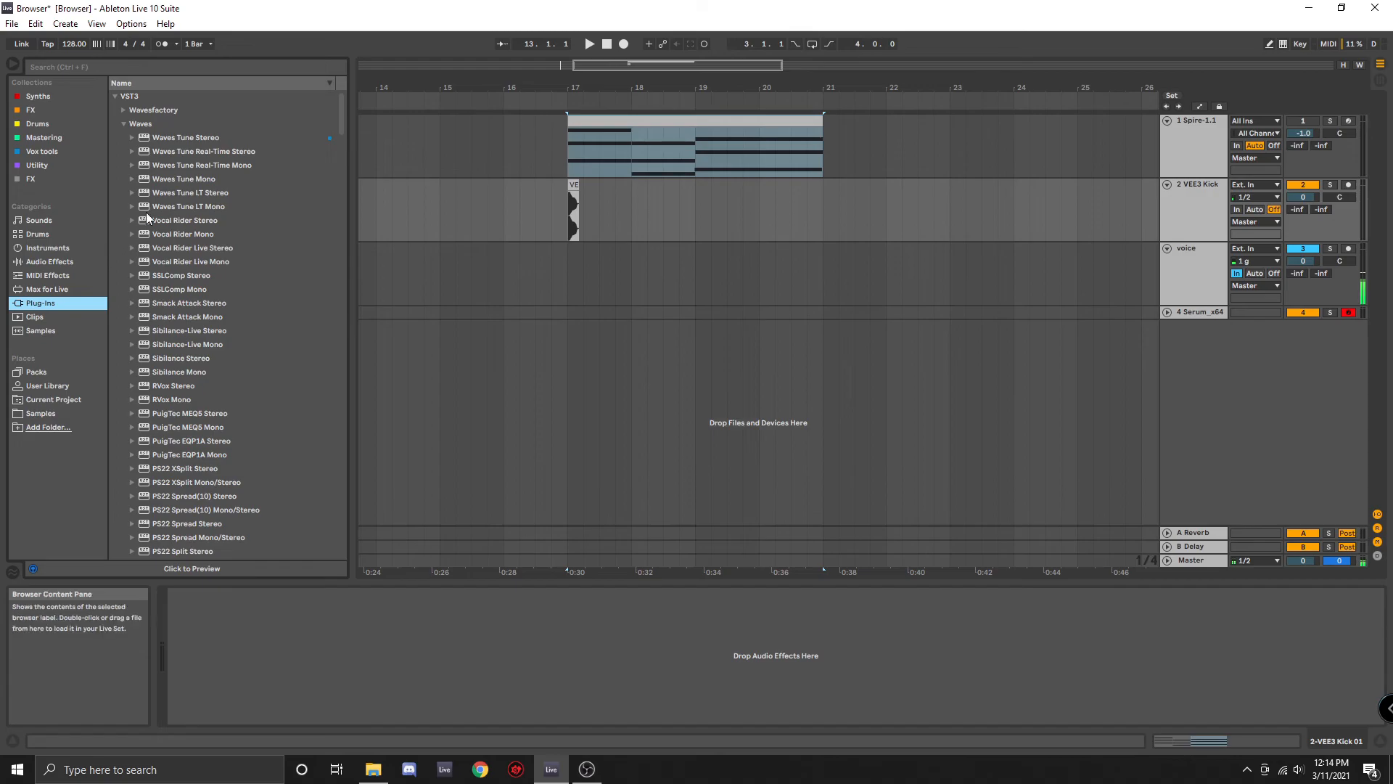
click(128, 123)
click(124, 110)
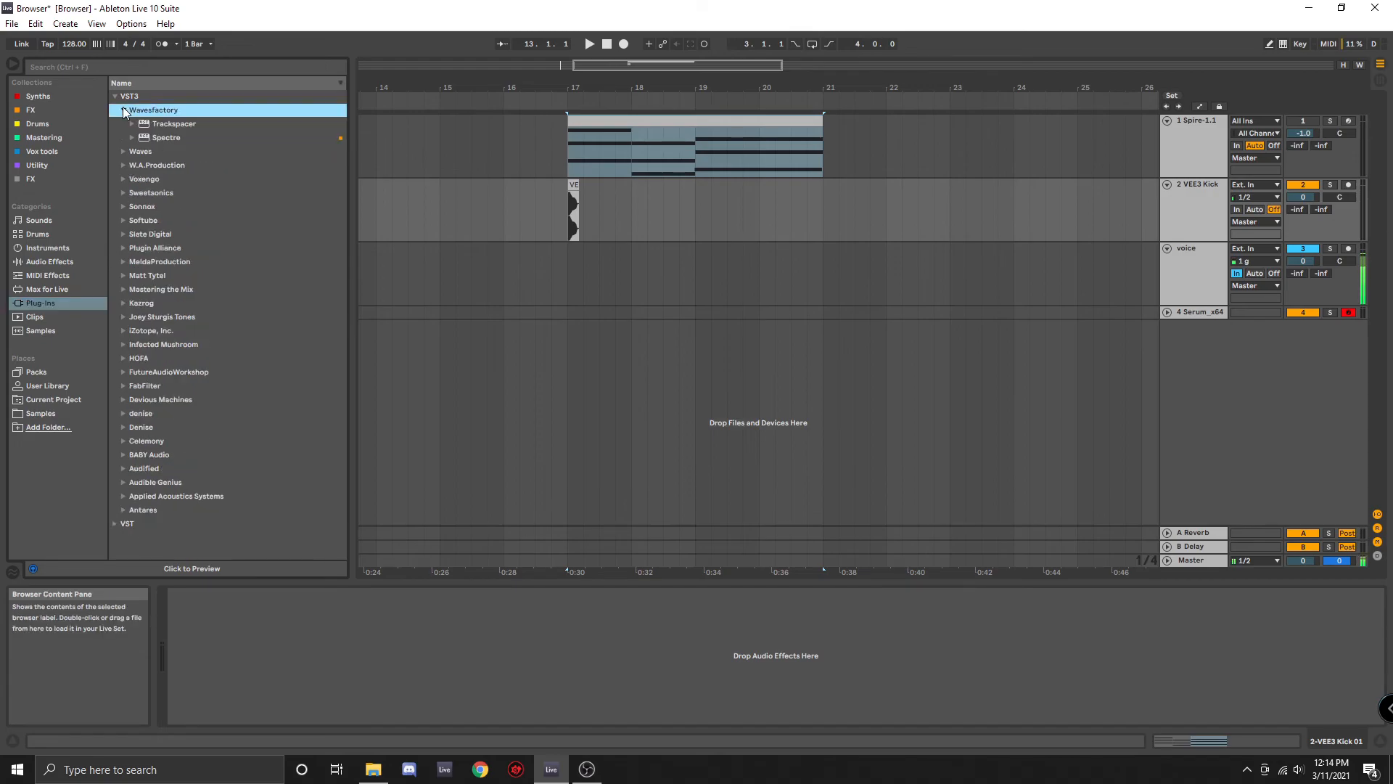
right_click(167, 125)
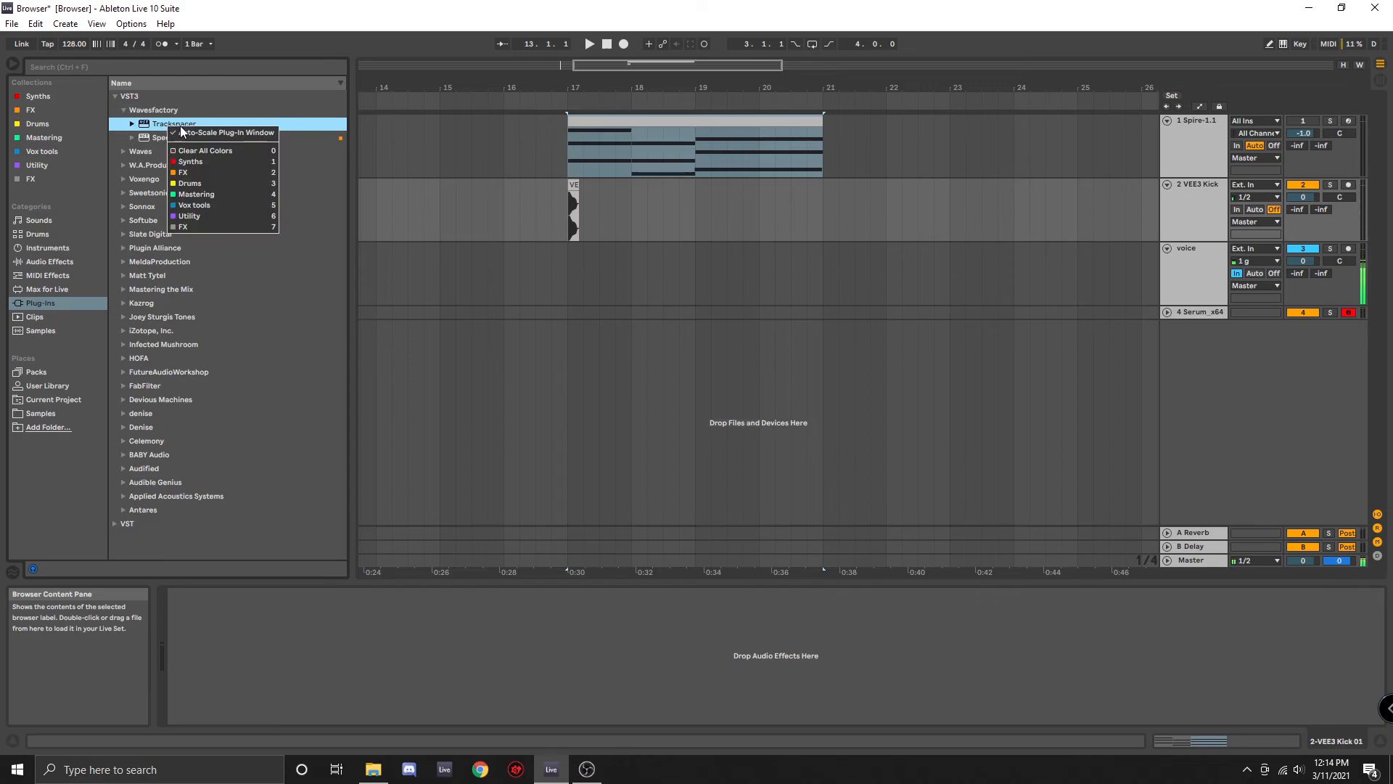
click(224, 173)
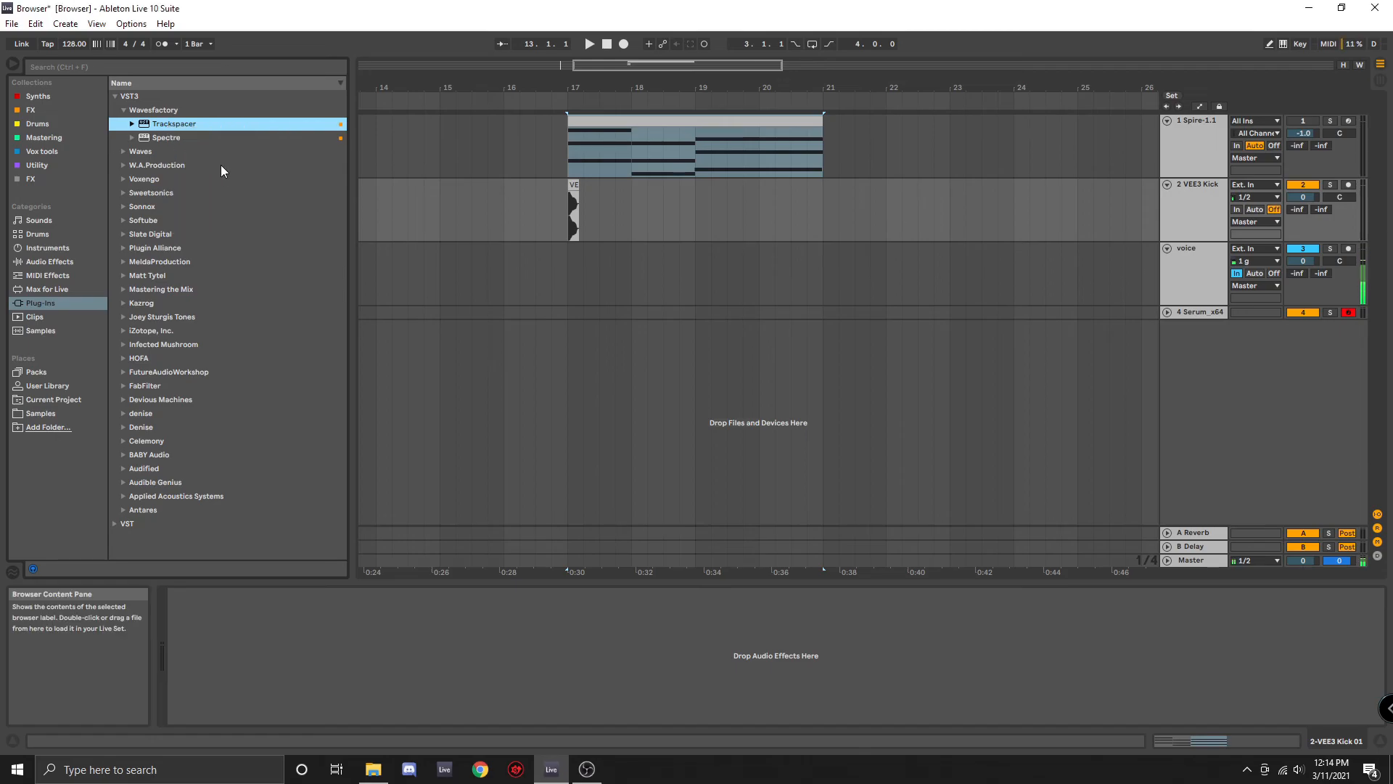
click(41, 110)
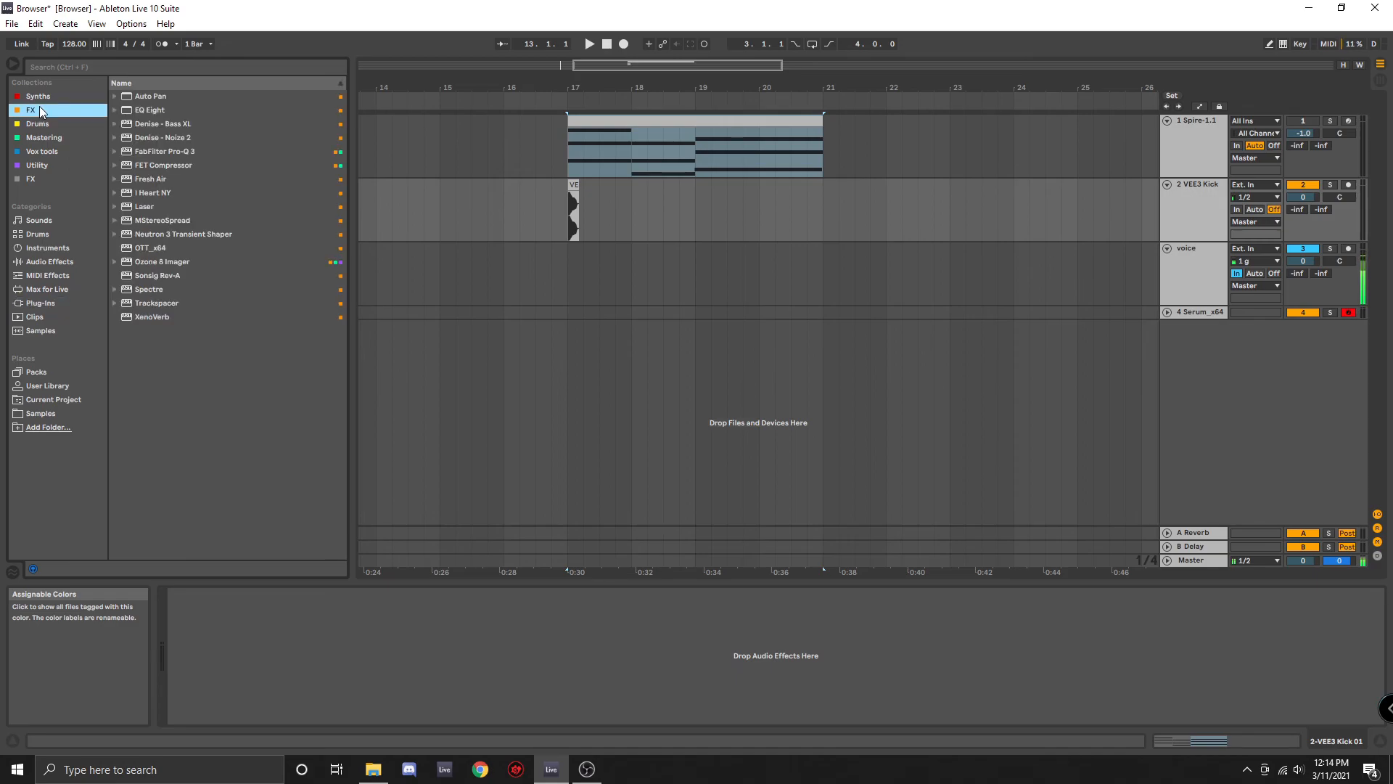